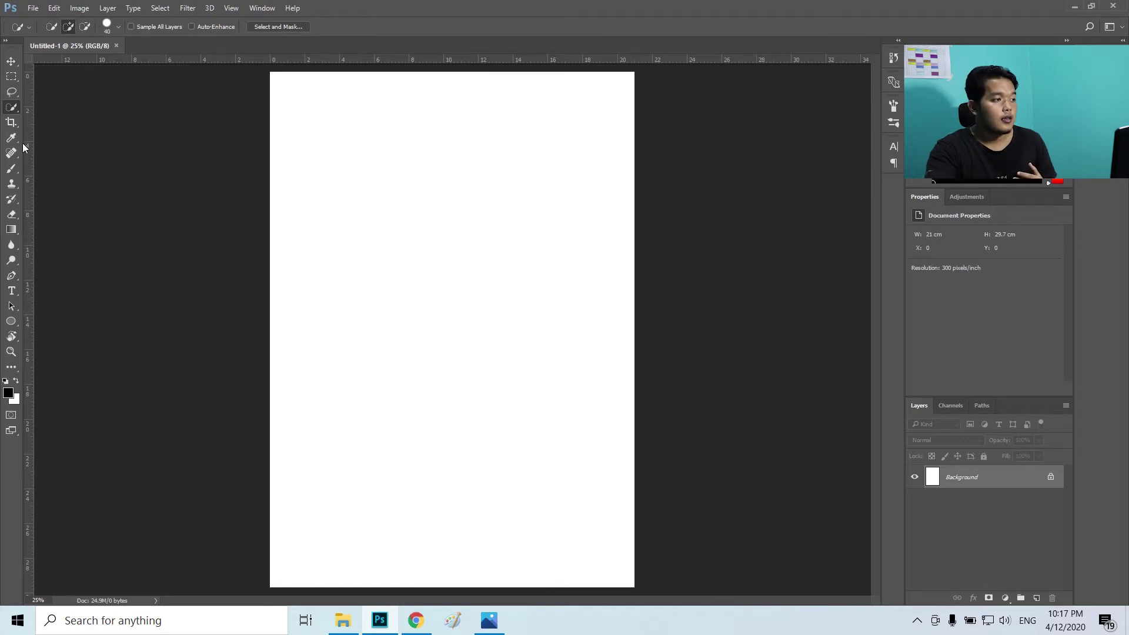
{"action": "left_click", "coordinate": [11, 230]}
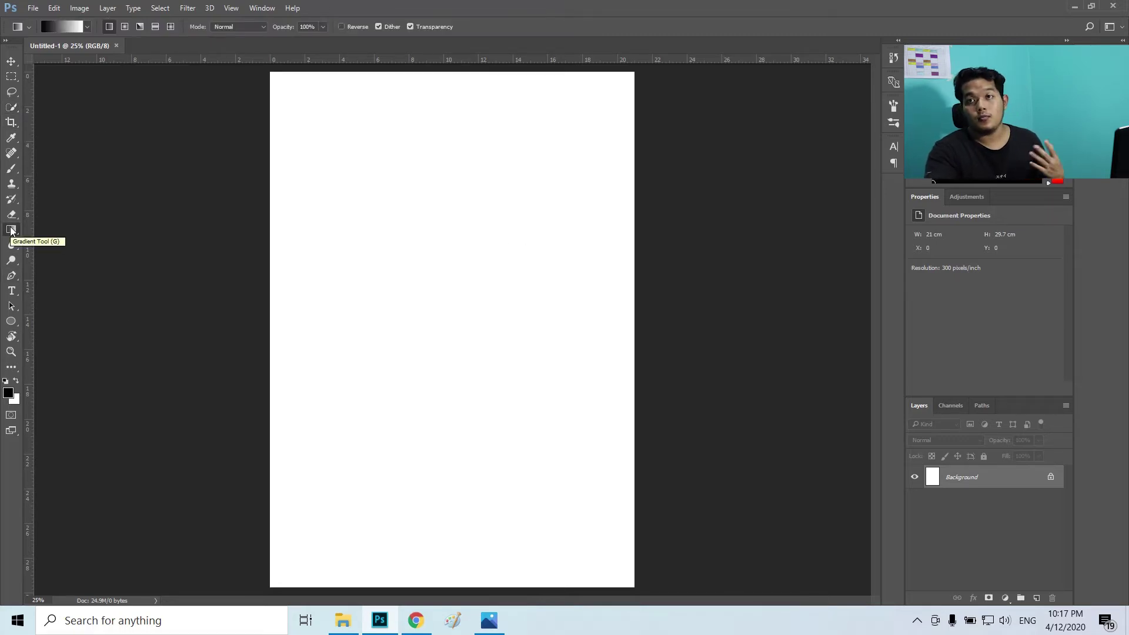
{"action": "right_click", "coordinate": [11, 231]}
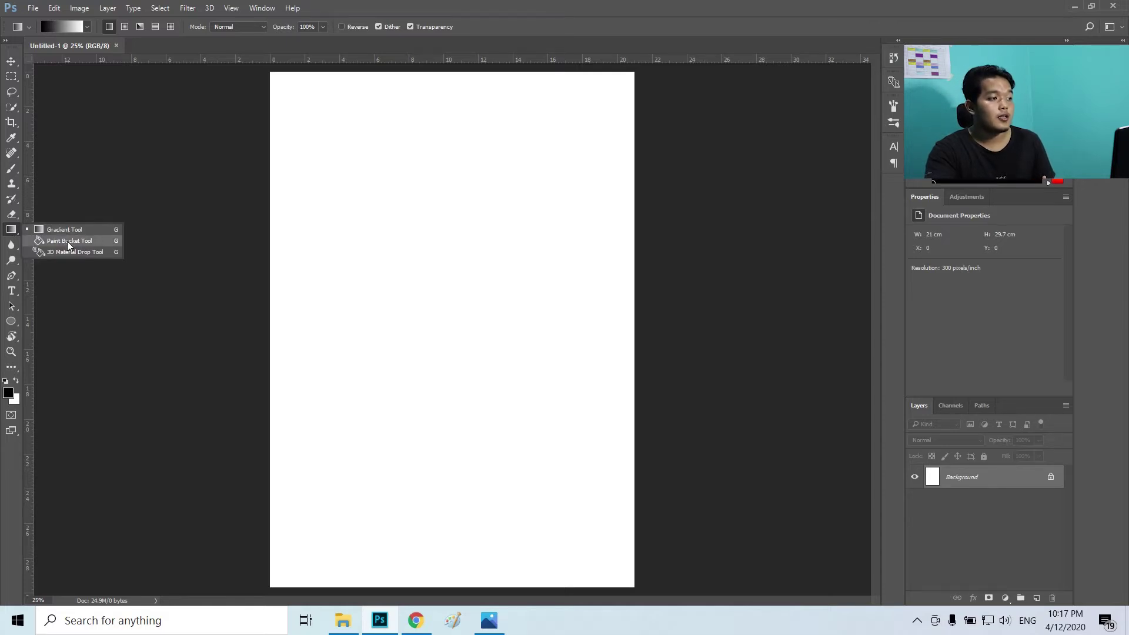
{"action": "left_click", "coordinate": [16, 235]}
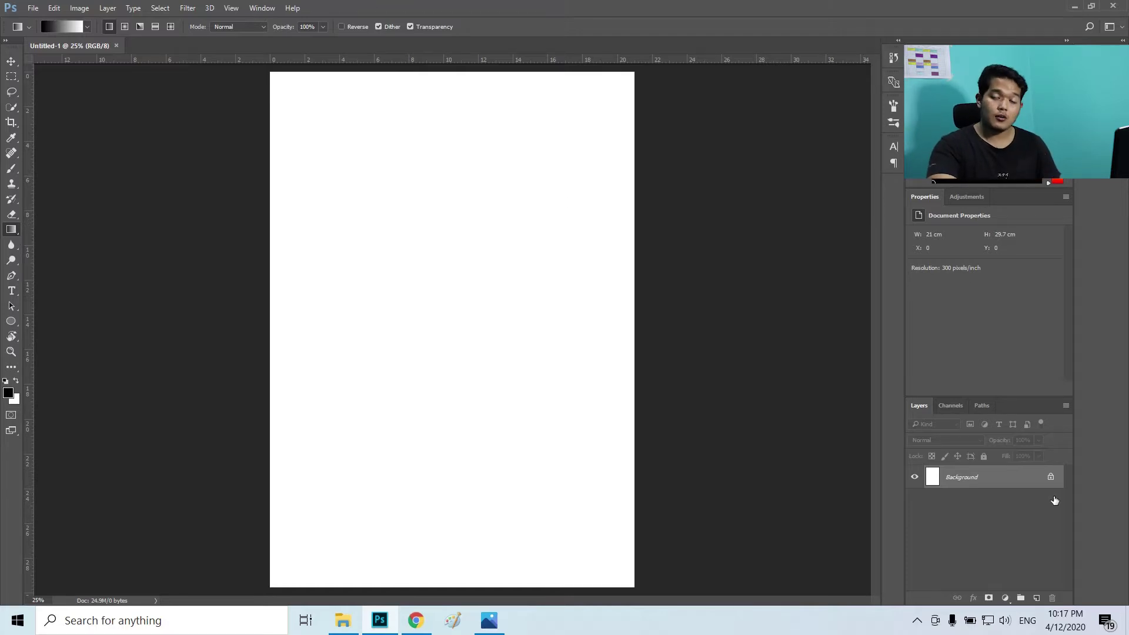
Add a Gradient fill layer above the Background using the Foreground to Background preset.
{"action": "left_click", "coordinate": [1007, 598]}
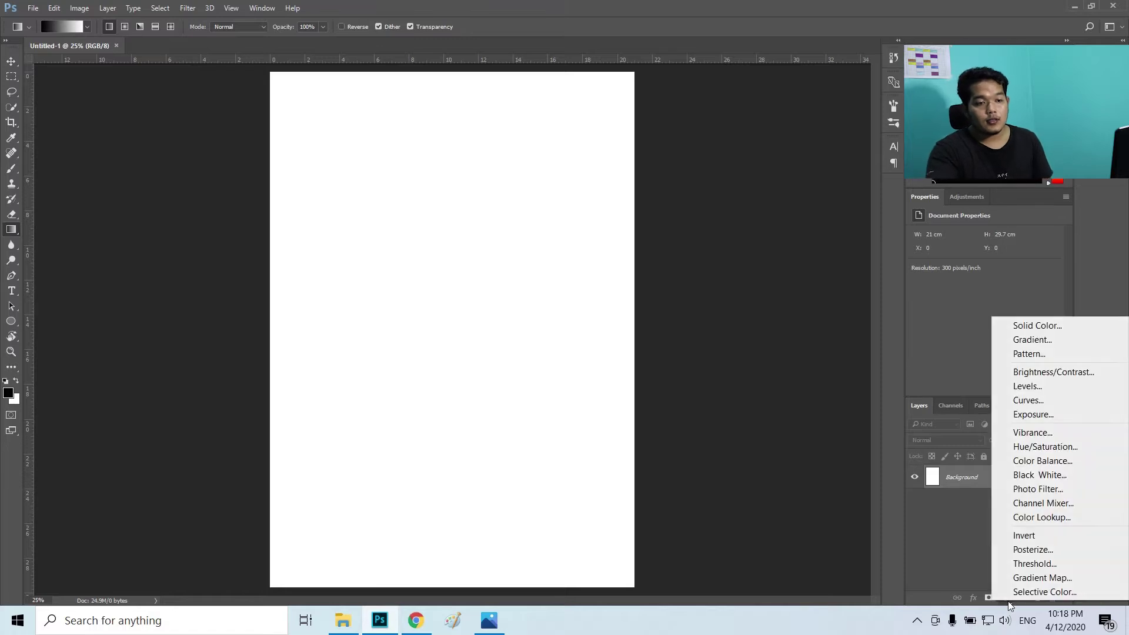
{"action": "left_click", "coordinate": [1041, 341]}
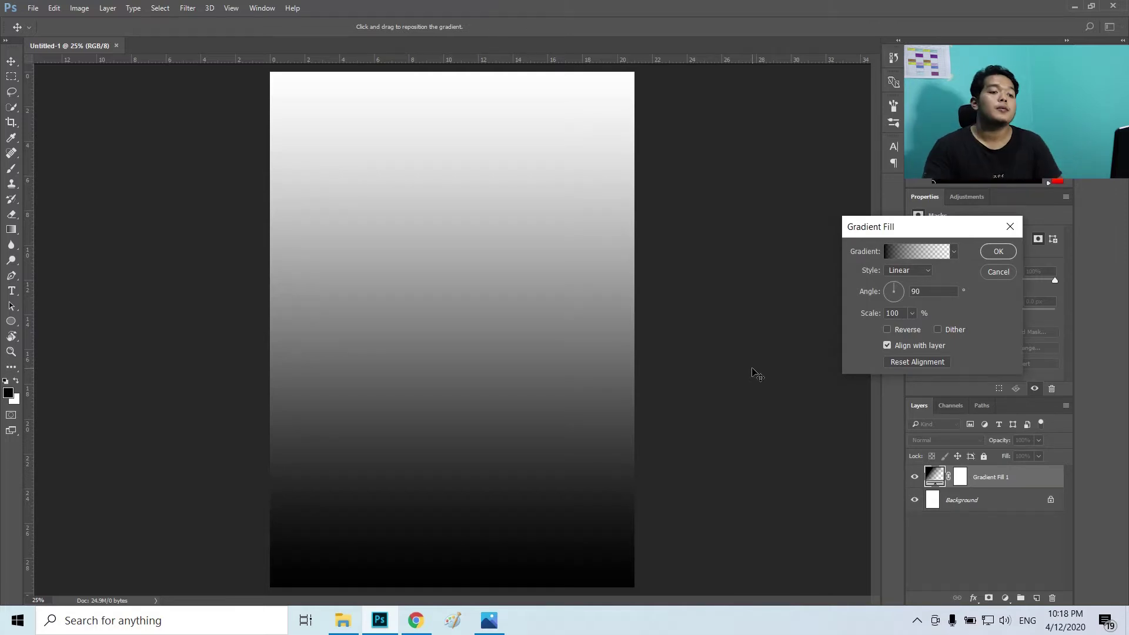
{"action": "left_click", "coordinate": [897, 255]}
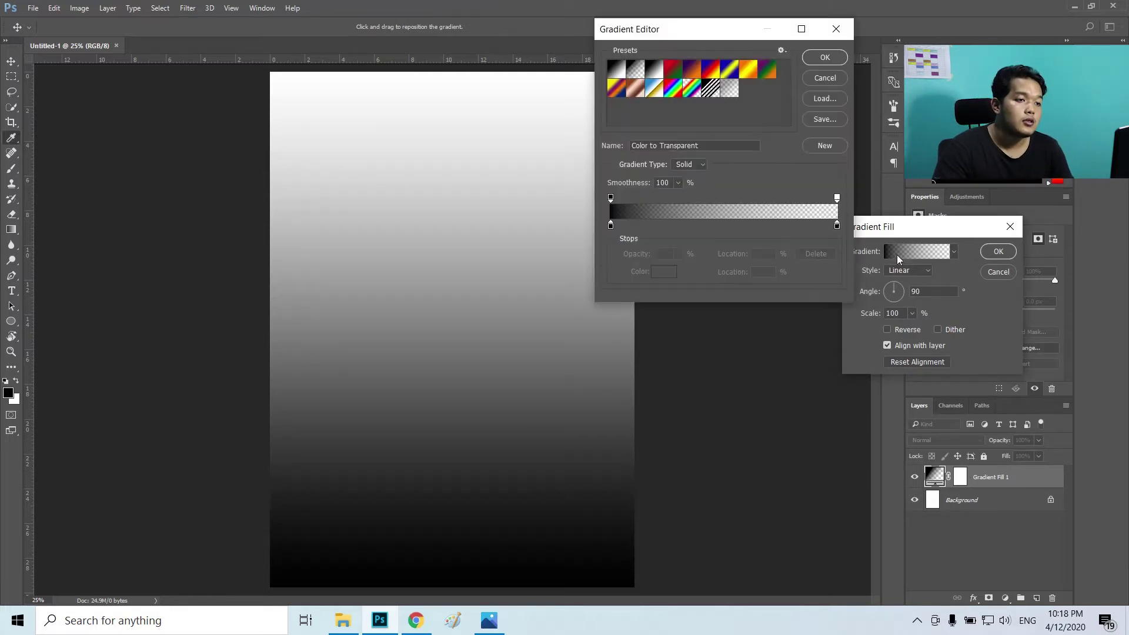
{"action": "left_click", "coordinate": [616, 69]}
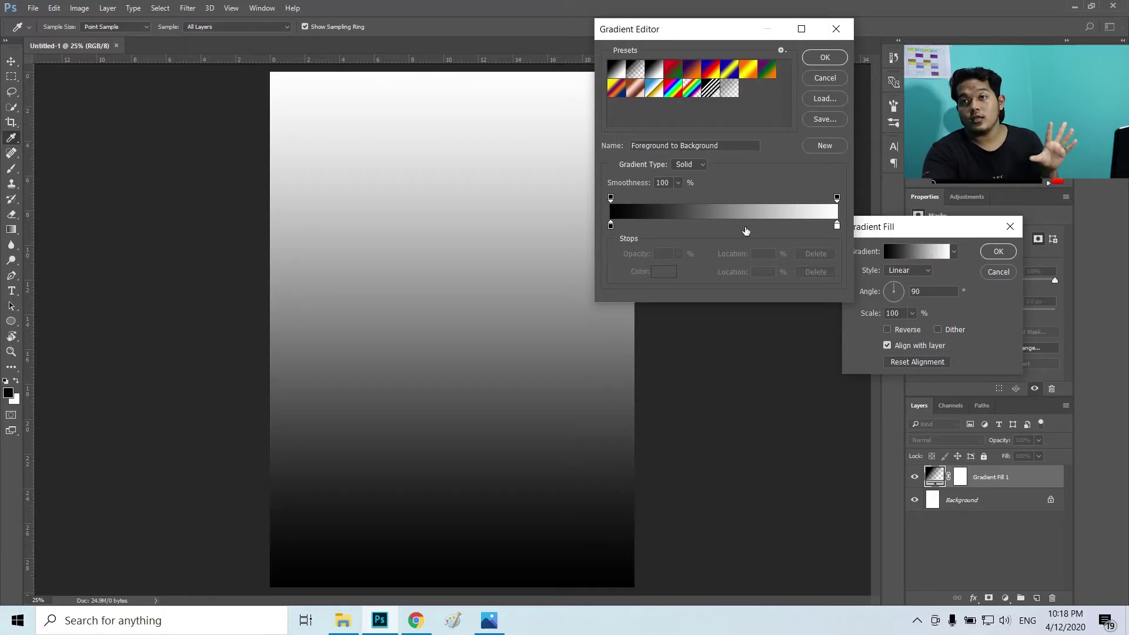
Change the gradient's white end stop to teal #0396a8 and accept the edited gradient.
{"action": "left_click", "coordinate": [837, 226]}
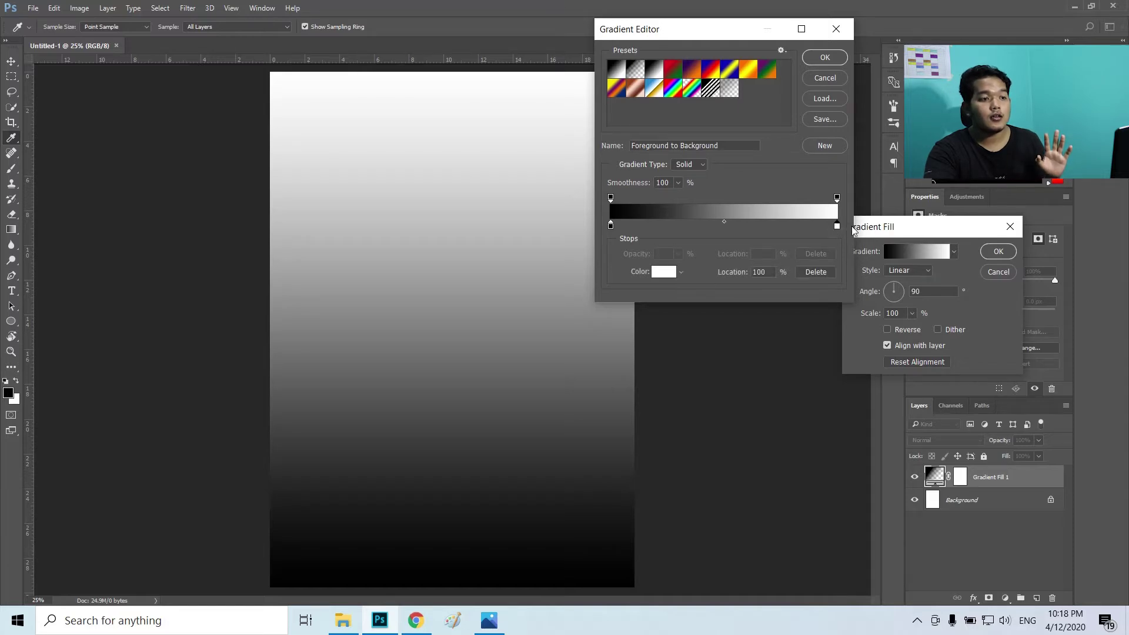
{"action": "left_click", "coordinate": [664, 273]}
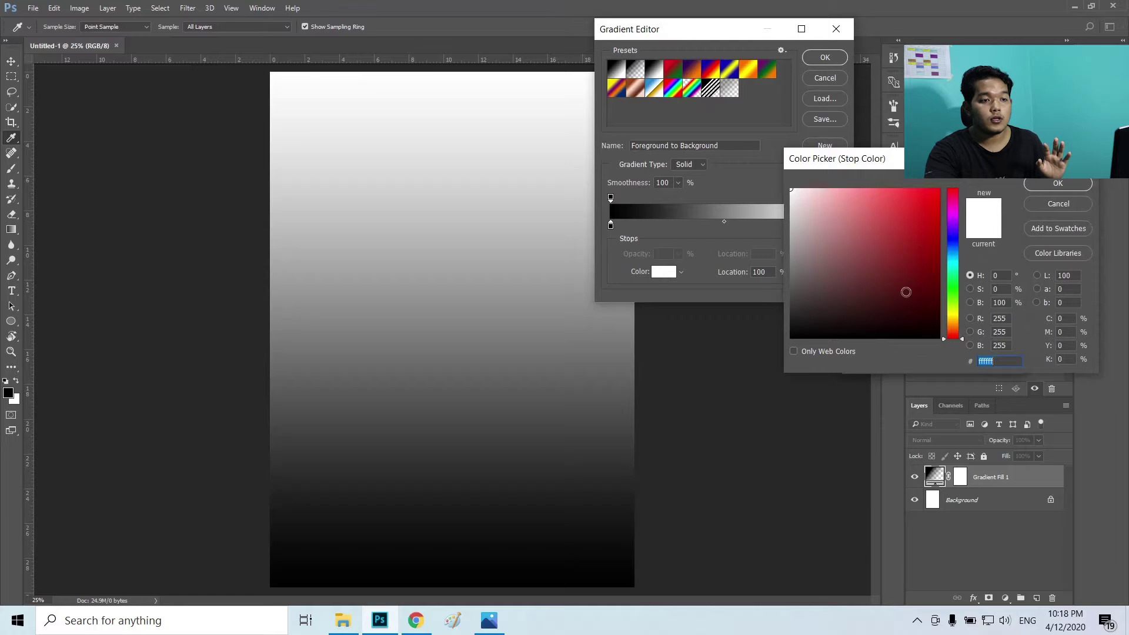
{"action": "left_click", "coordinate": [953, 261]}
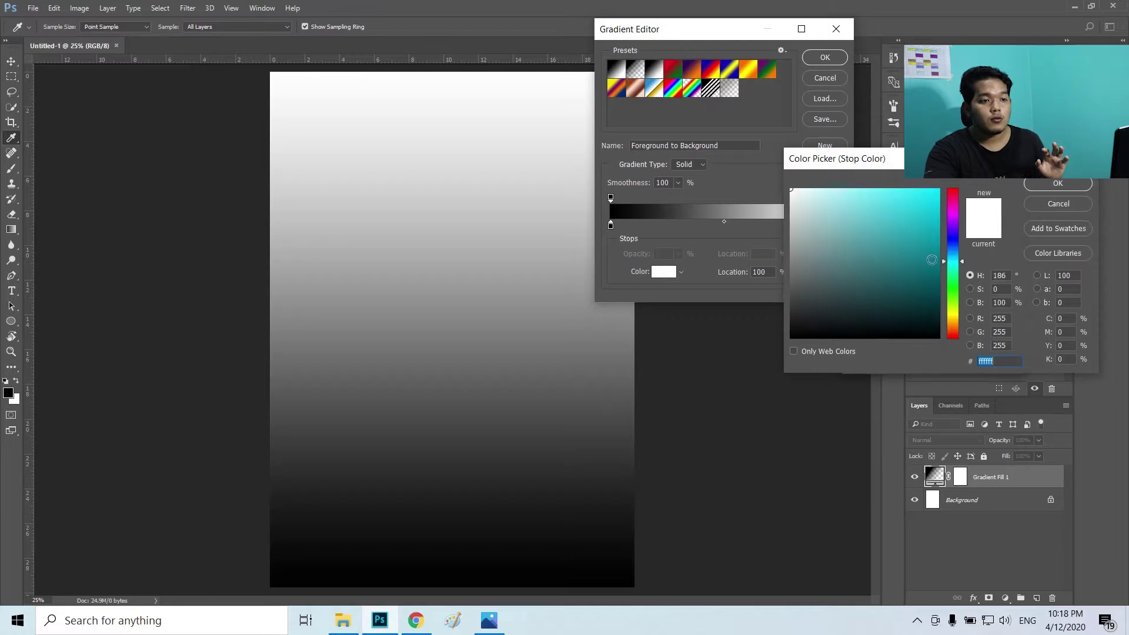
{"action": "left_click", "coordinate": [932, 236]}
{"action": "left_click_drag", "start_coordinate": [932, 236], "coordinate": [938, 239]}
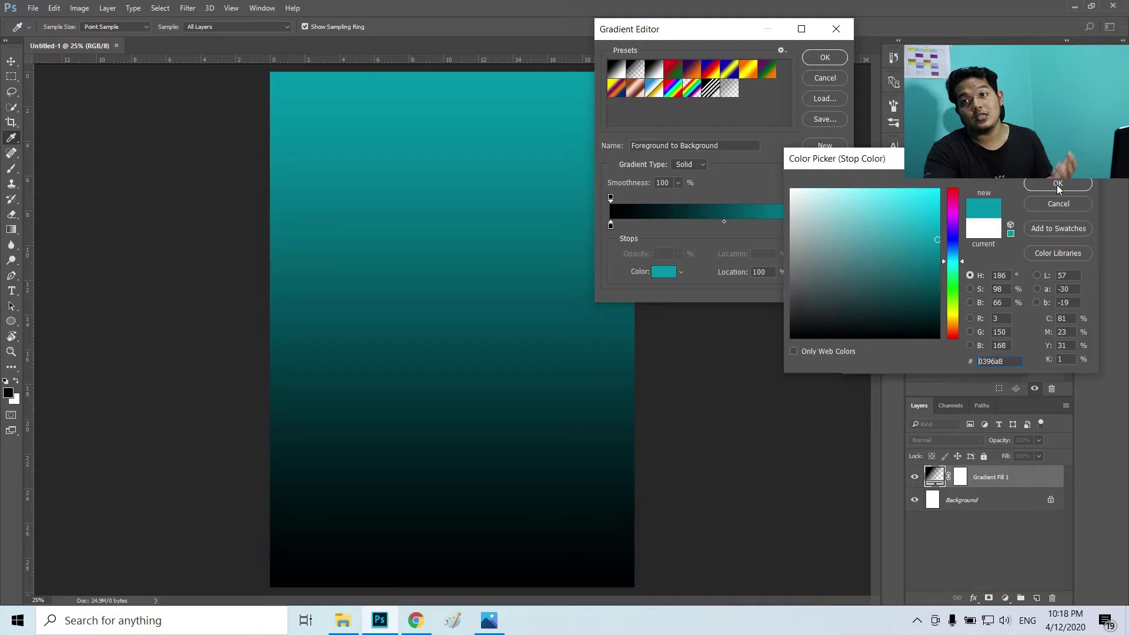
{"action": "left_click", "coordinate": [1056, 186]}
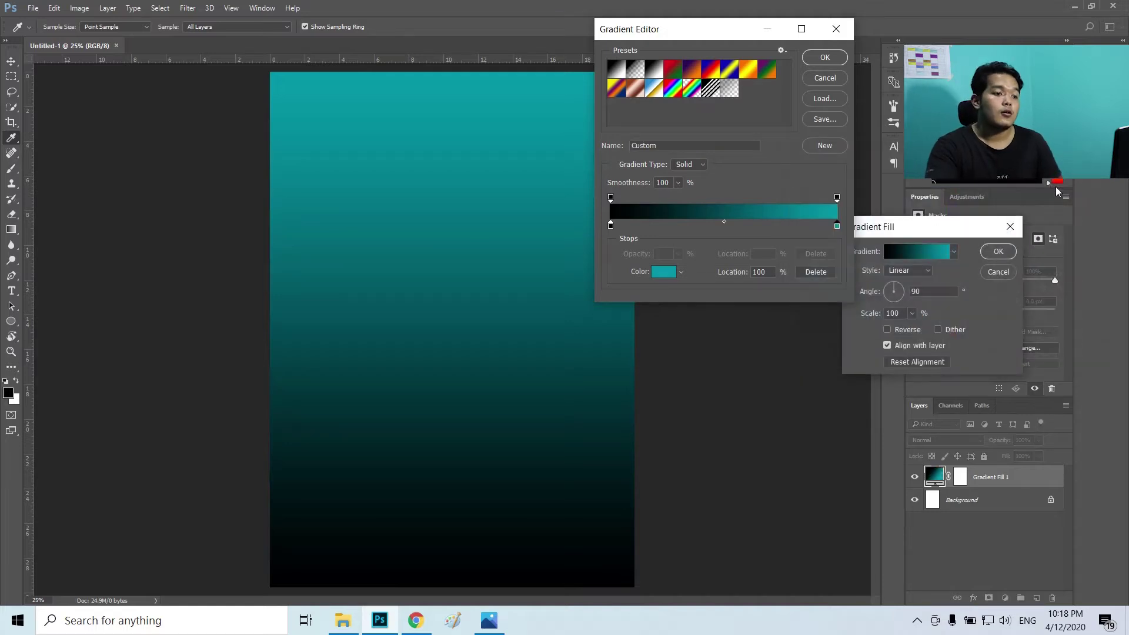
{"action": "left_click", "coordinate": [817, 58]}
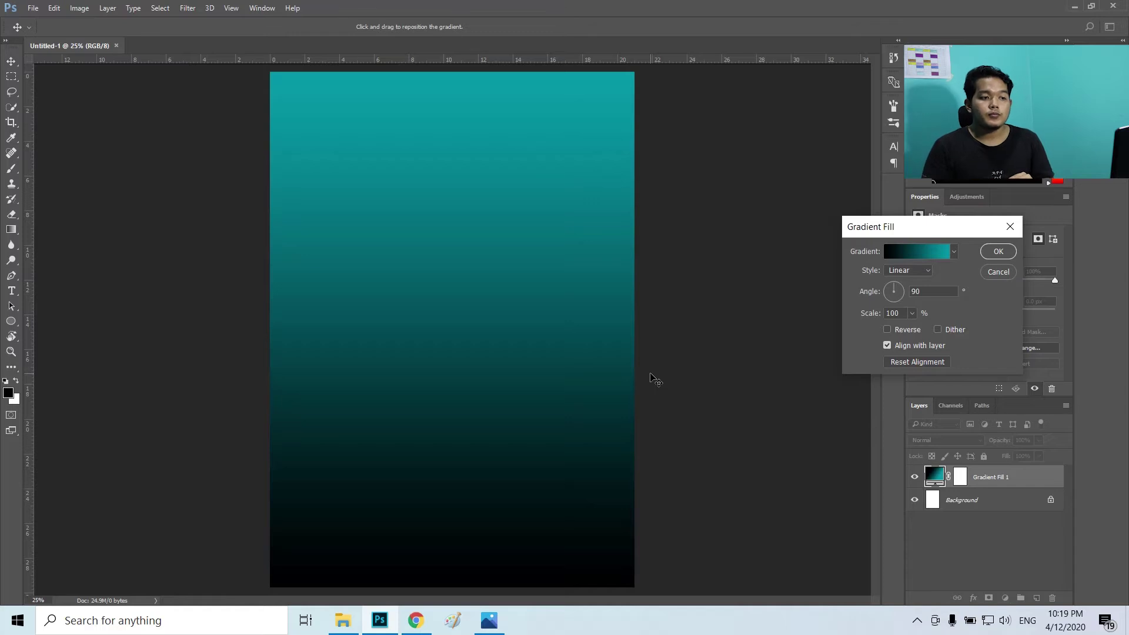
Make the gradient fill Radial and reversed with a scale of 166%, and apply it.
{"action": "left_click", "coordinate": [920, 274]}
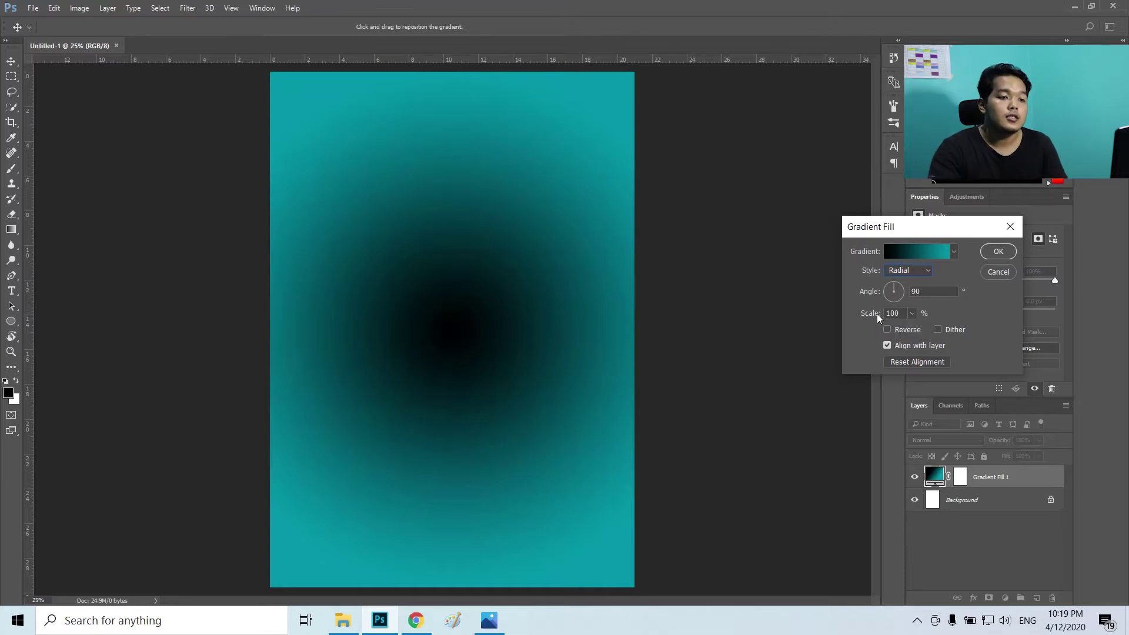
{"action": "left_click", "coordinate": [918, 330]}
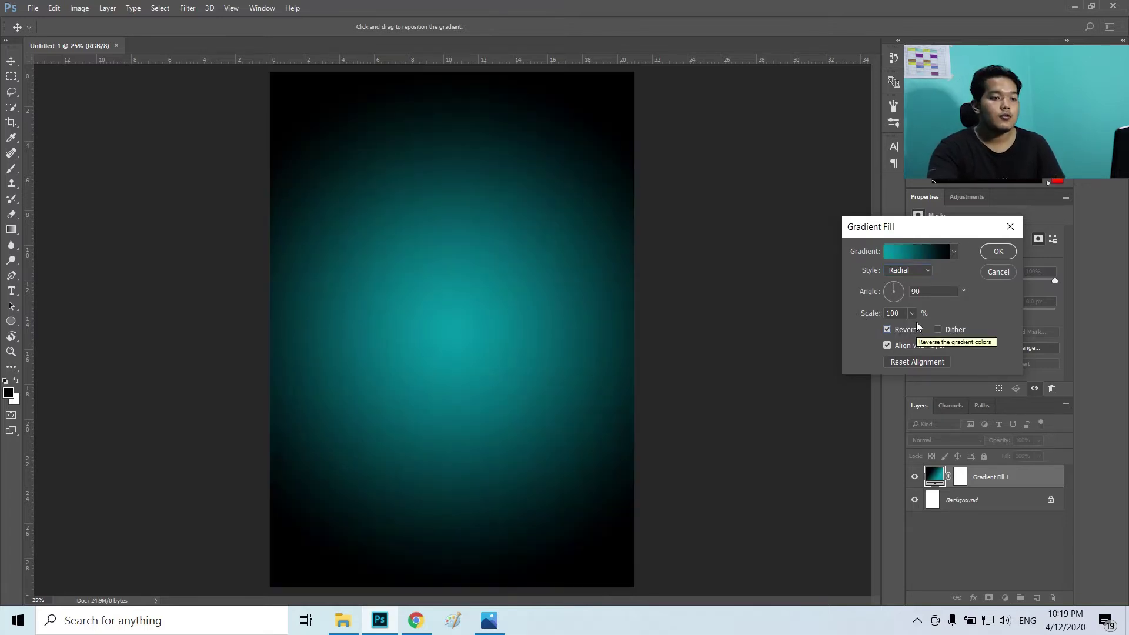
{"action": "left_click", "coordinate": [913, 314]}
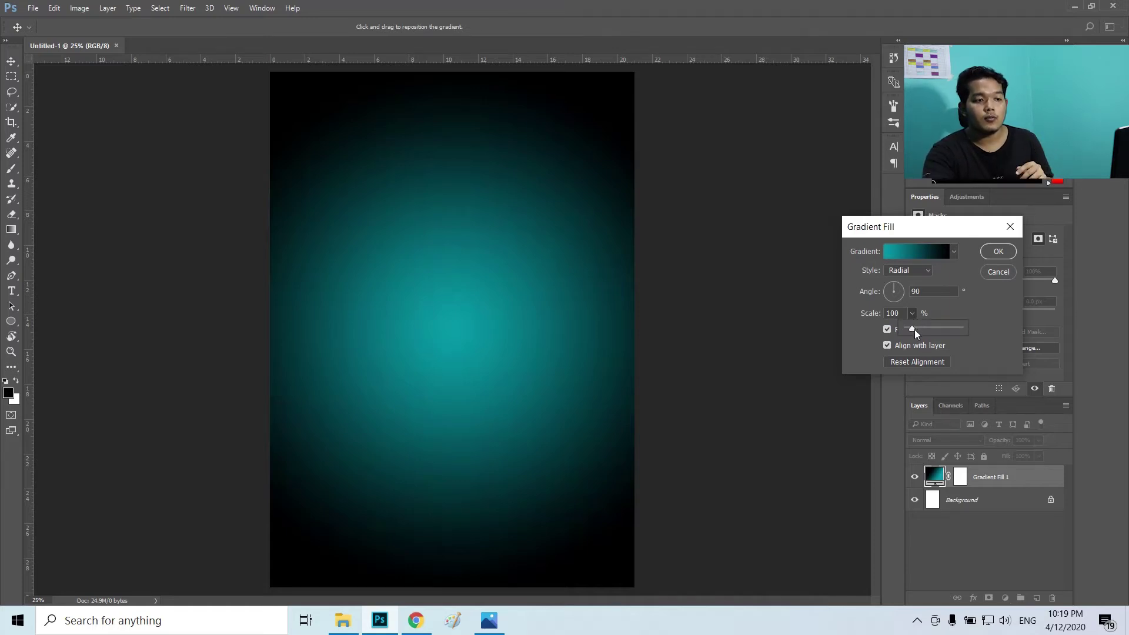
{"action": "left_click_drag", "start_coordinate": [916, 329], "coordinate": [919, 329]}
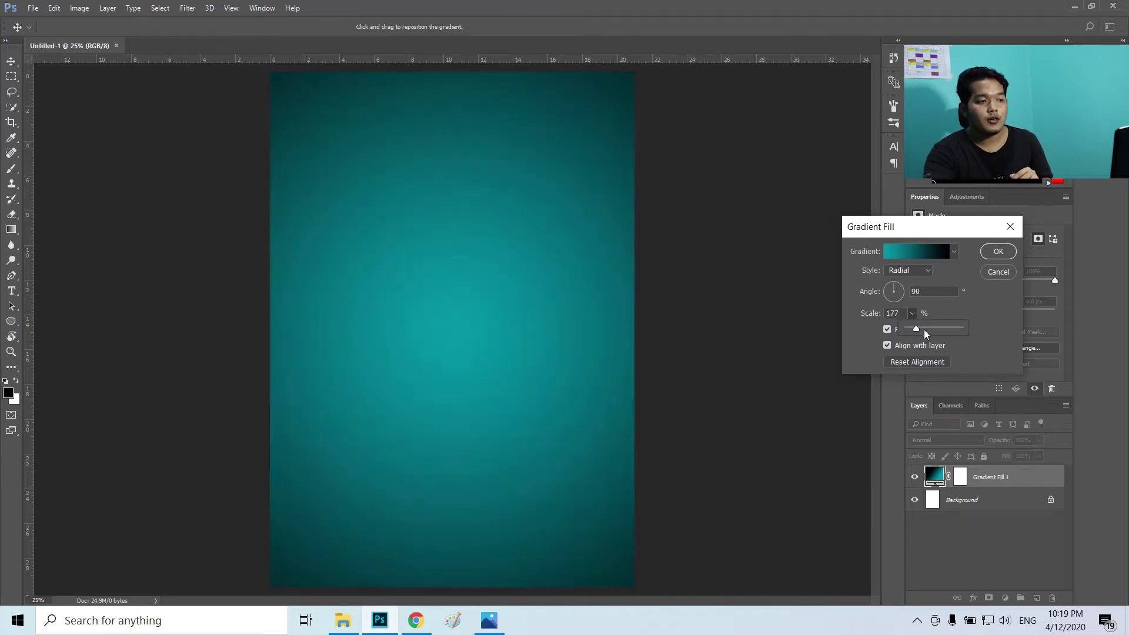
{"action": "left_click_drag", "start_coordinate": [912, 331], "coordinate": [916, 330]}
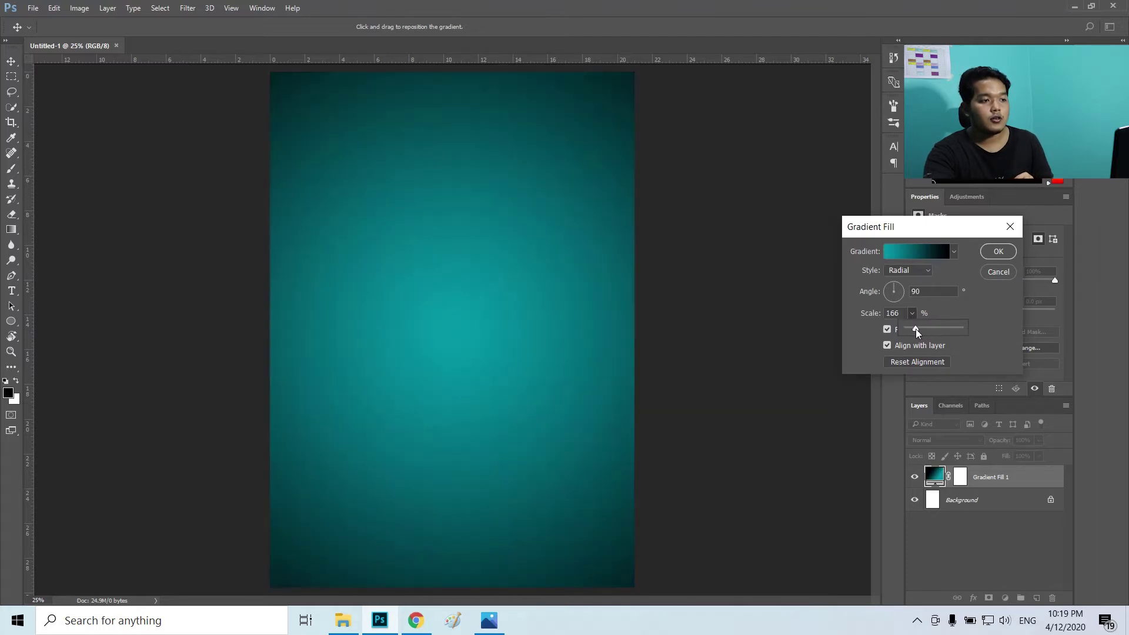
{"action": "left_click", "coordinate": [998, 251]}
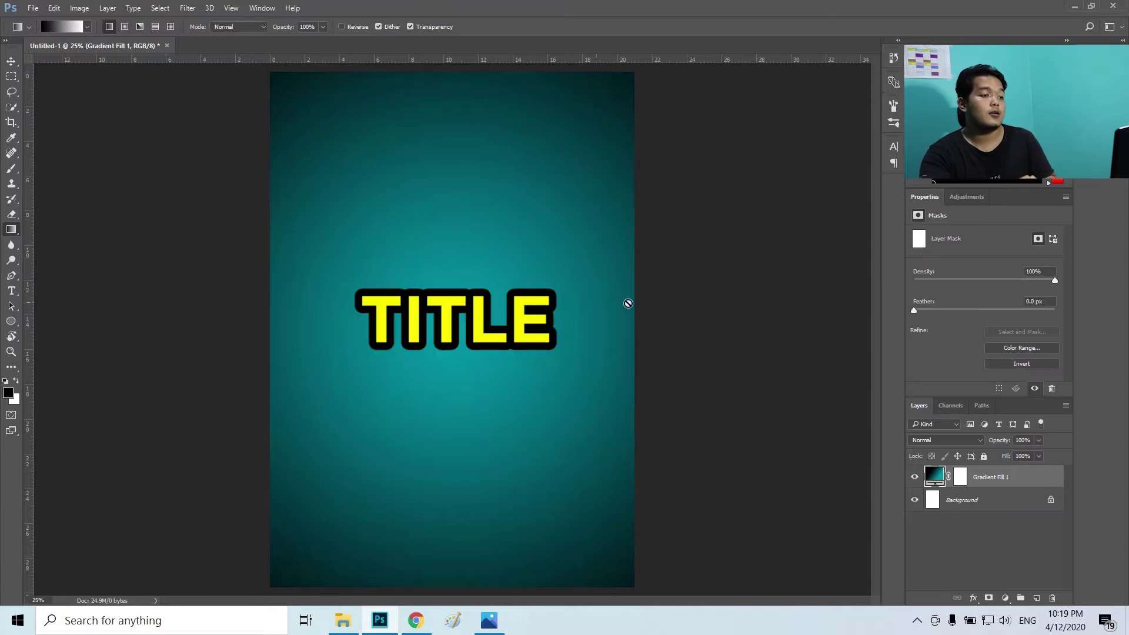
{"action": "key", "text": "t"}
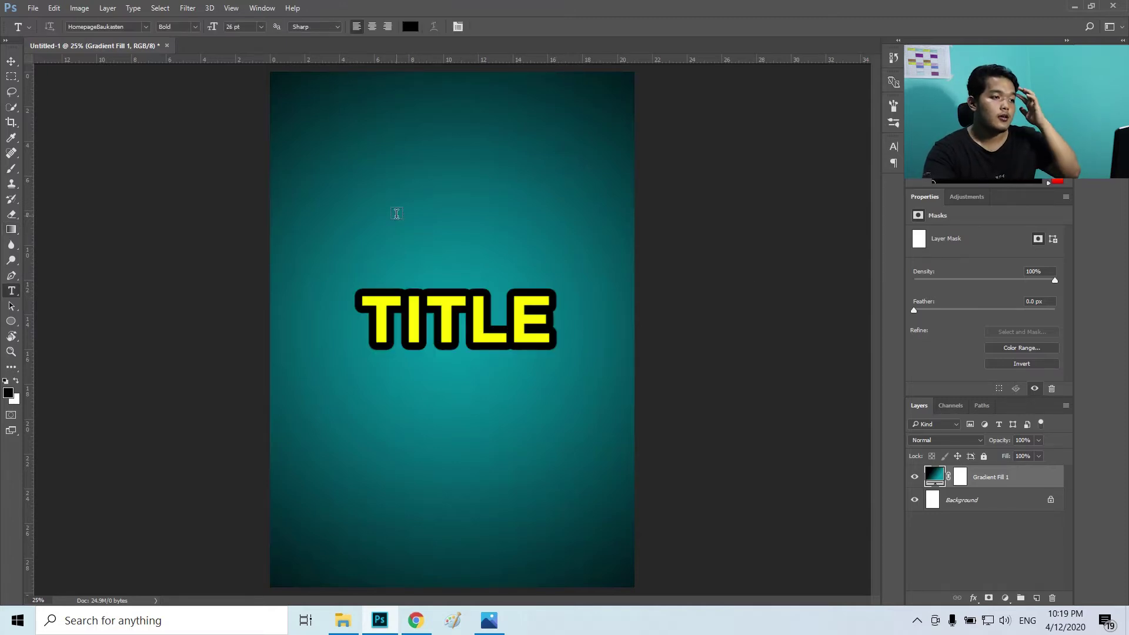
{"action": "left_click", "coordinate": [396, 214]}
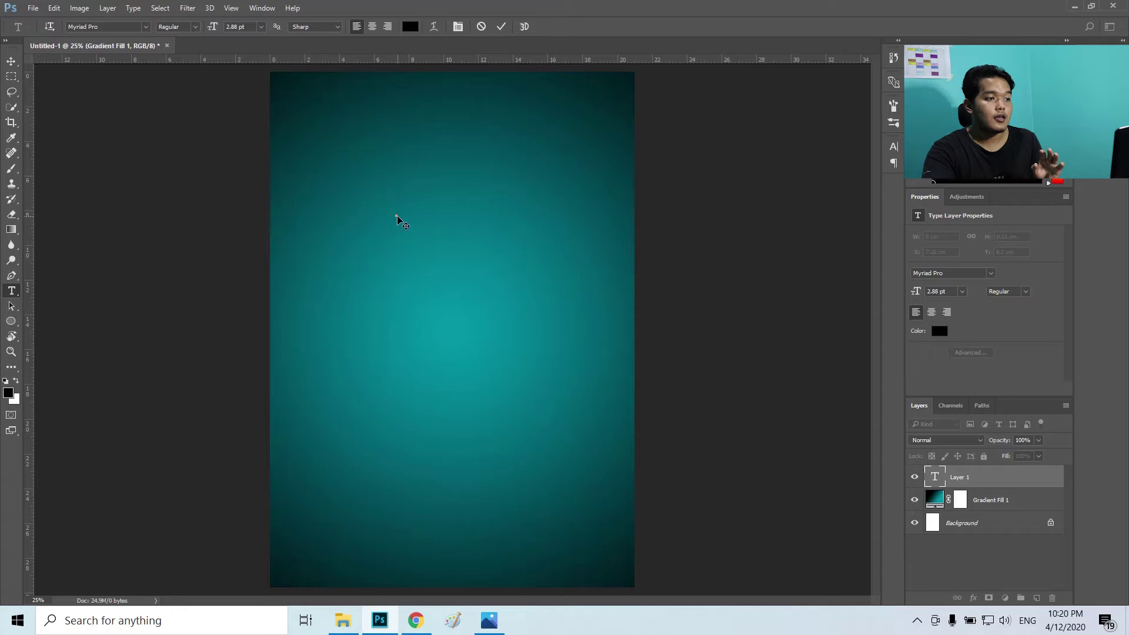
{"action": "left_click", "coordinate": [481, 28]}
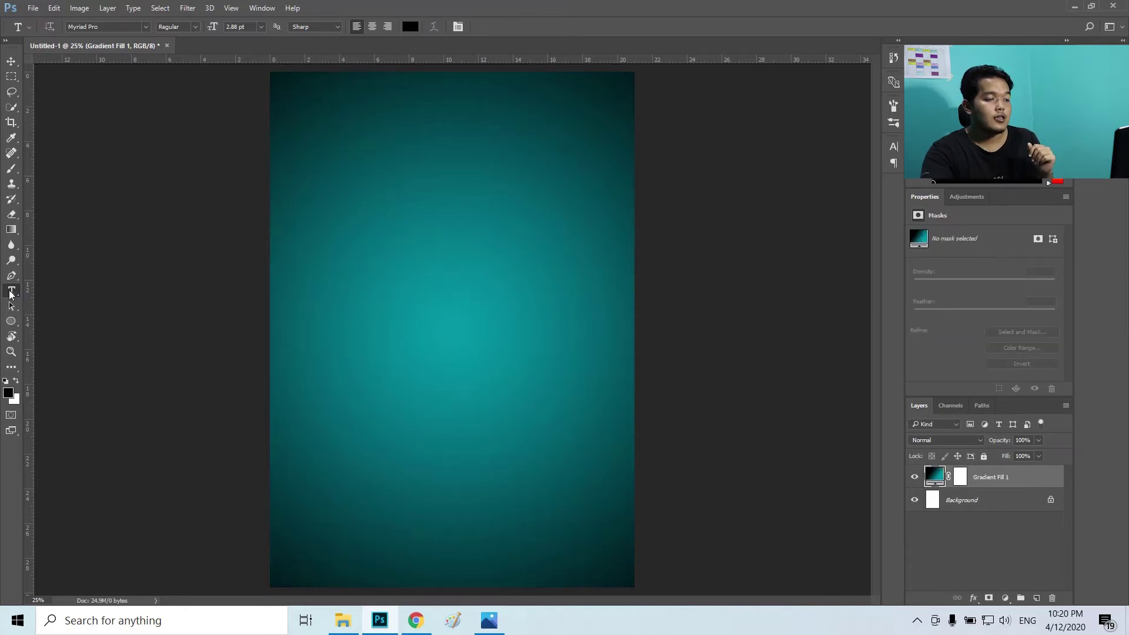
Add the 48 pt text "CERAMAH PERDANA" in the upper part of the page and shift it to roughly centre it horizontally.
{"action": "left_click", "coordinate": [359, 214]}
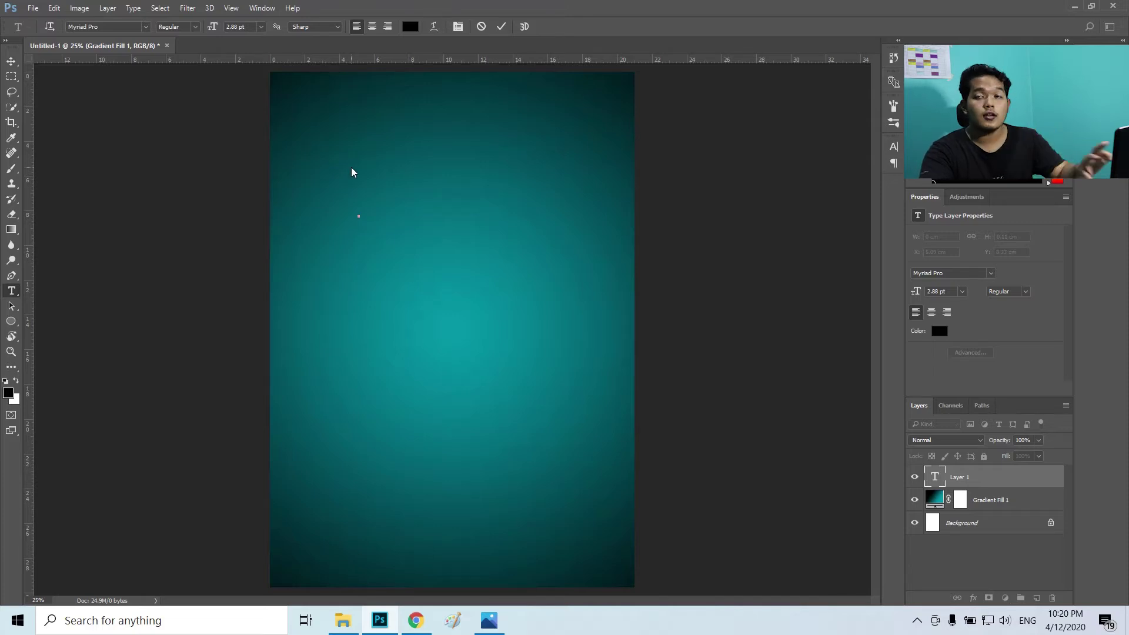
{"action": "left_click", "coordinate": [261, 27]}
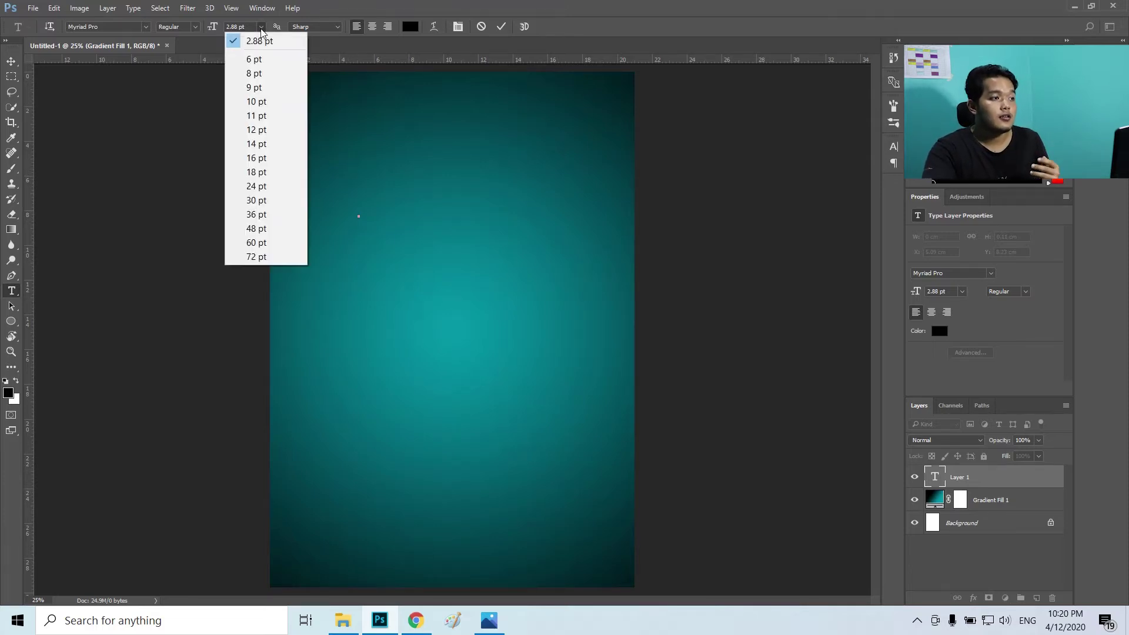
{"action": "left_click", "coordinate": [260, 229]}
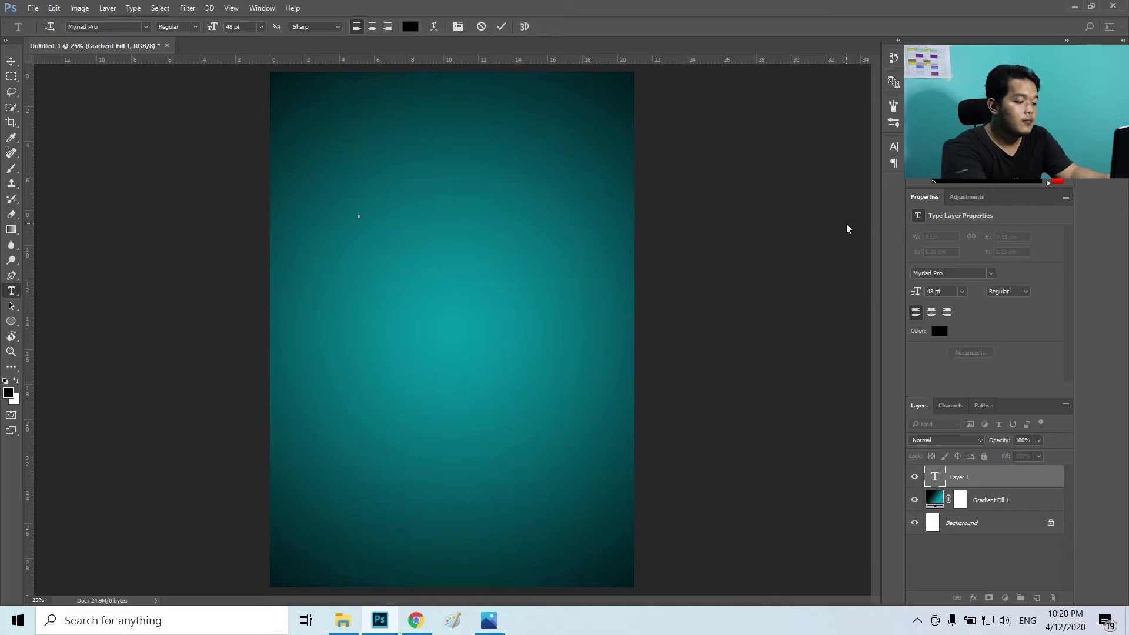
{"action": "type", "text": "CER"}
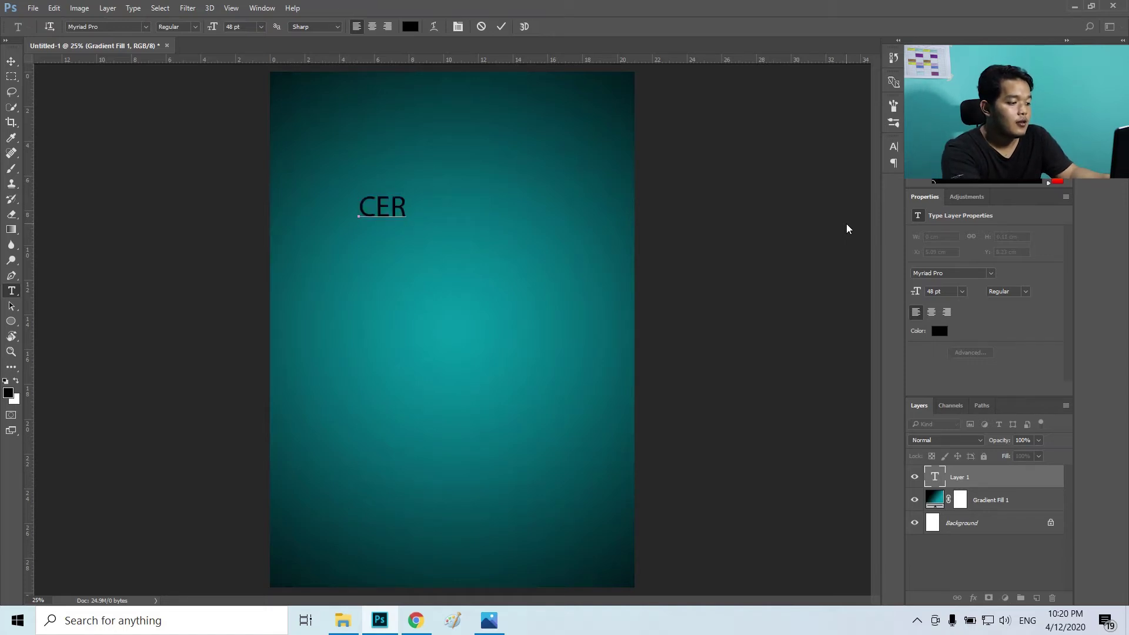
{"action": "type", "text": "AMAH"}
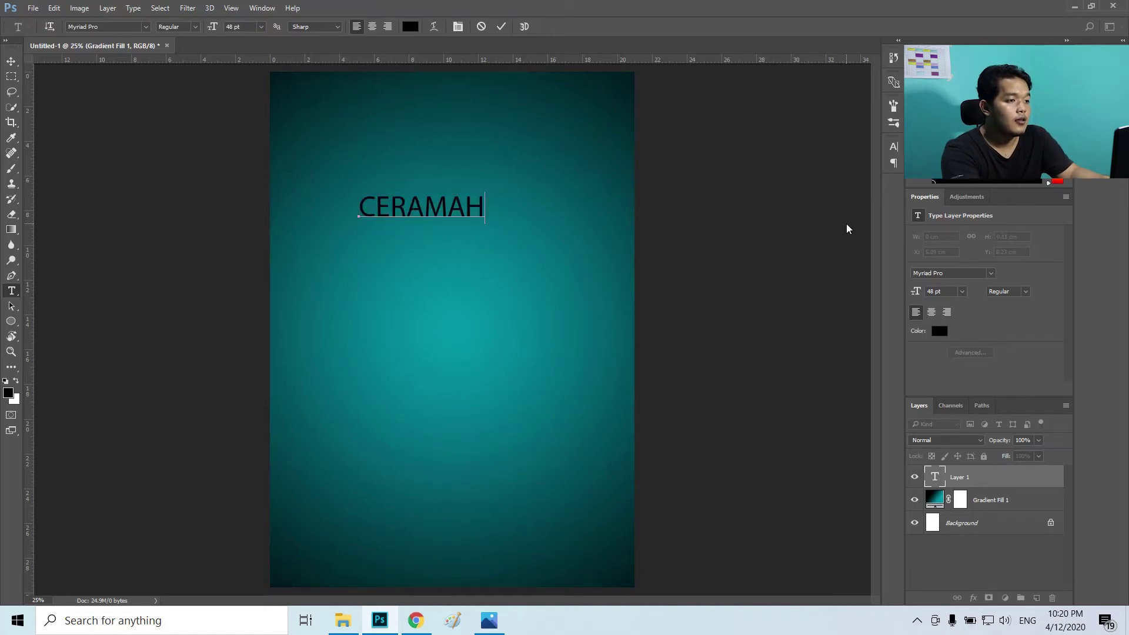
{"action": "type", "text": " PER"}
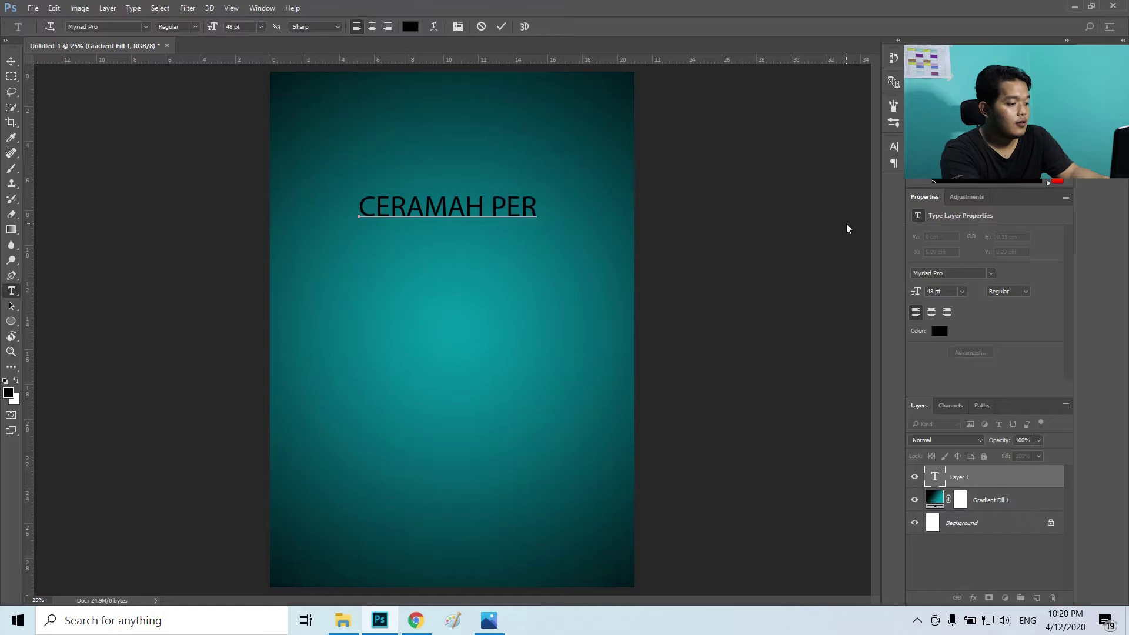
{"action": "type", "text": "DANA"}
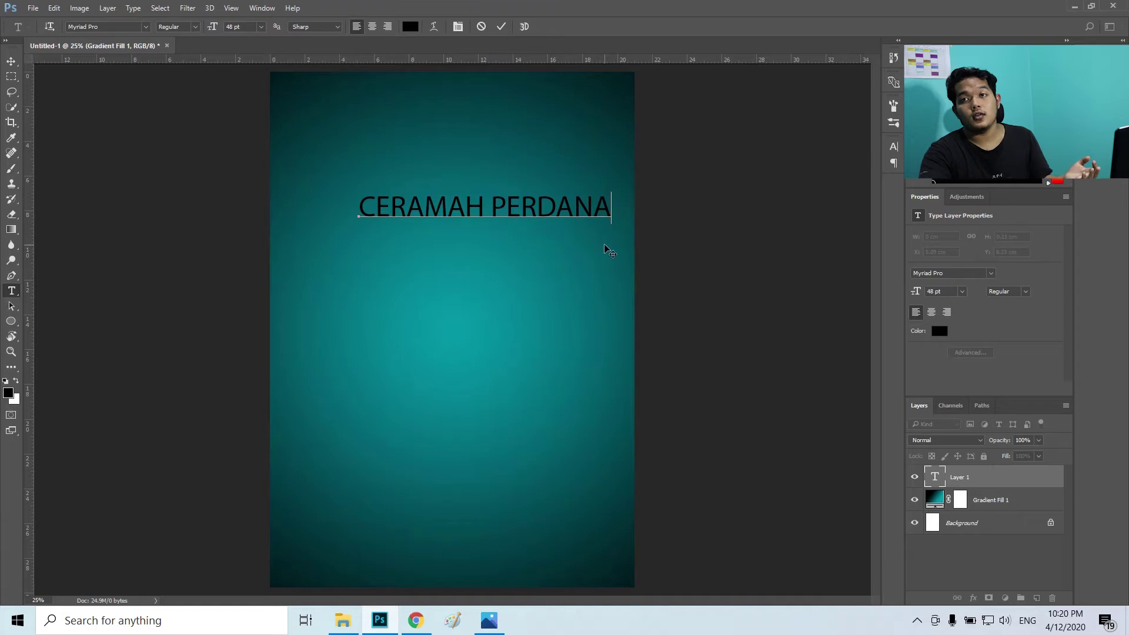
{"action": "left_click_drag", "start_coordinate": [611, 252], "coordinate": [568, 237]}
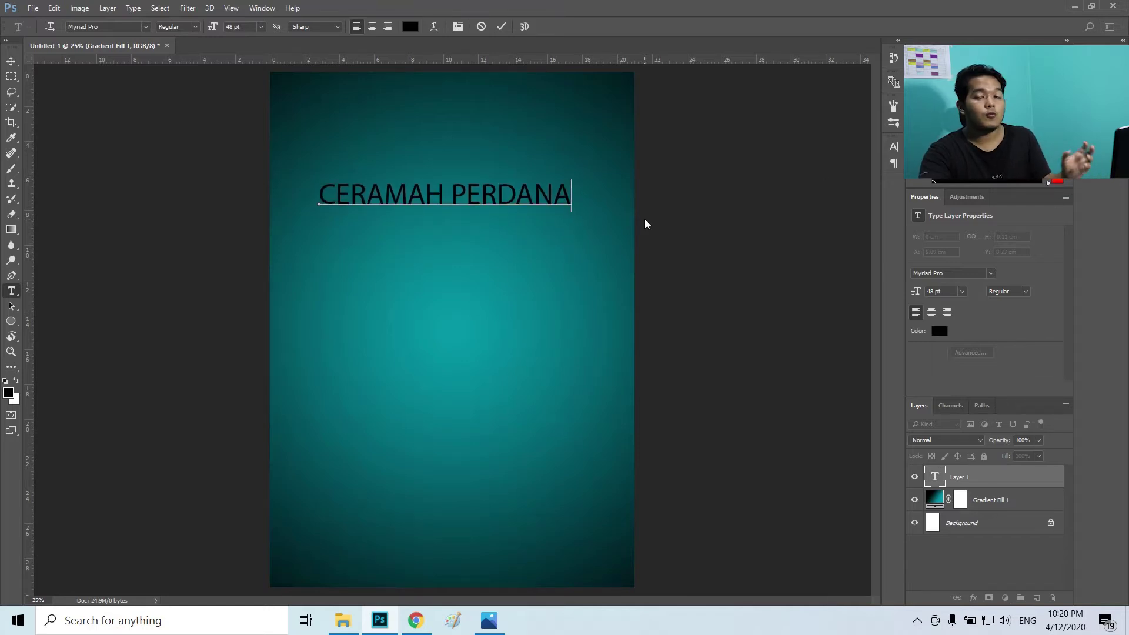
Change the font of the whole "CERAMAH PERDANA" title to HomepageBaukasten Bold.
{"action": "key", "text": "ctrl"}
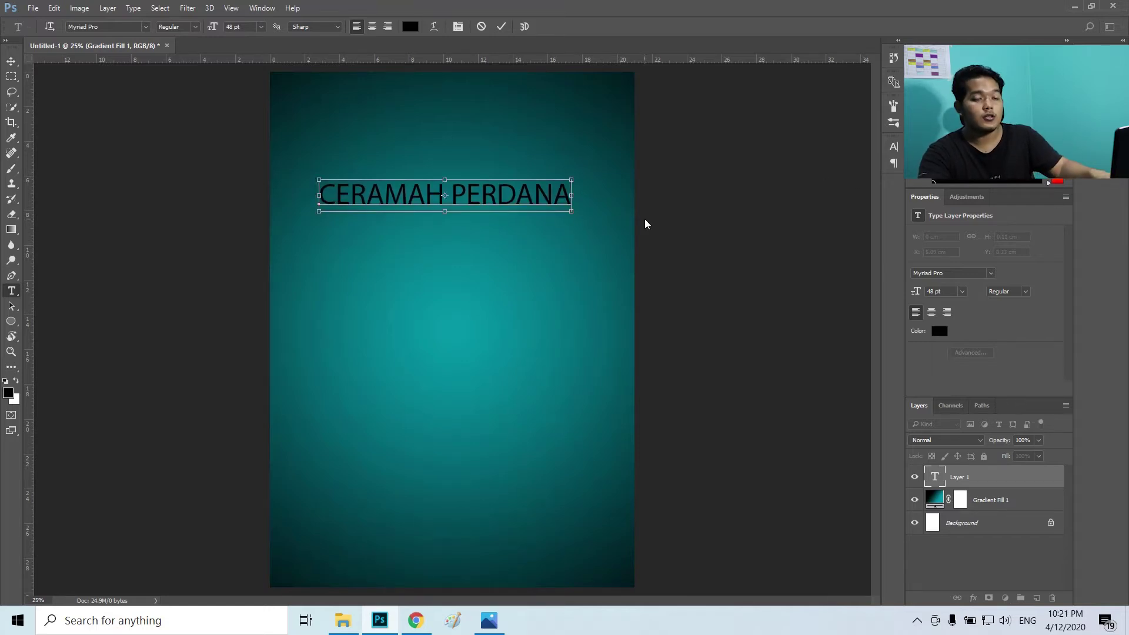
{"action": "key", "text": "ctrl"}
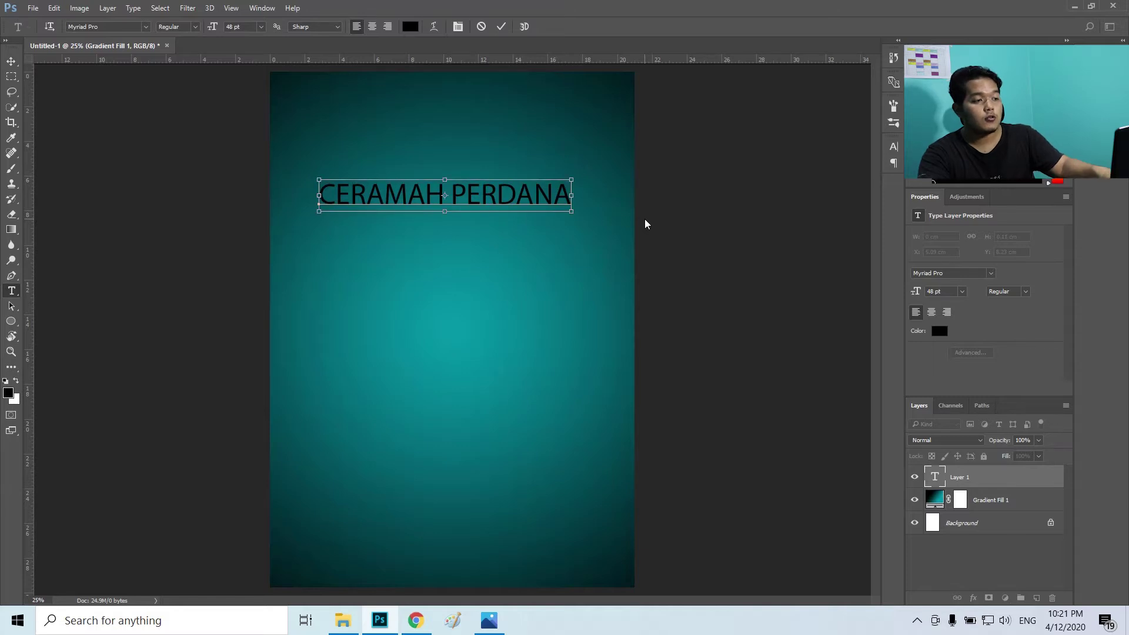
{"action": "key", "text": "ctrl+a"}
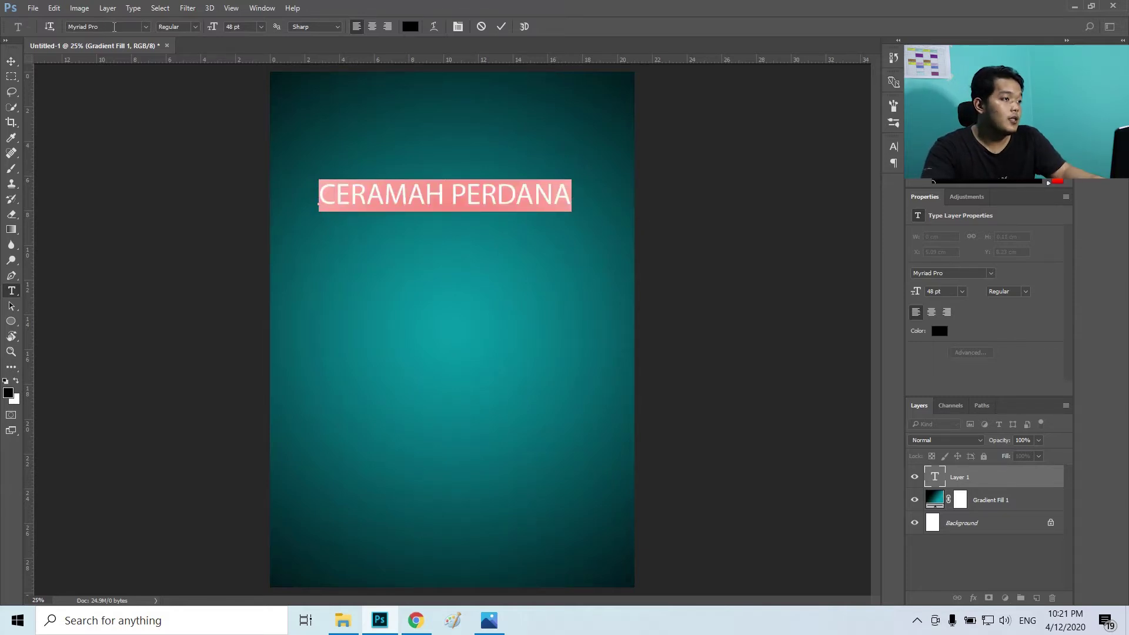
{"action": "left_click", "coordinate": [146, 27]}
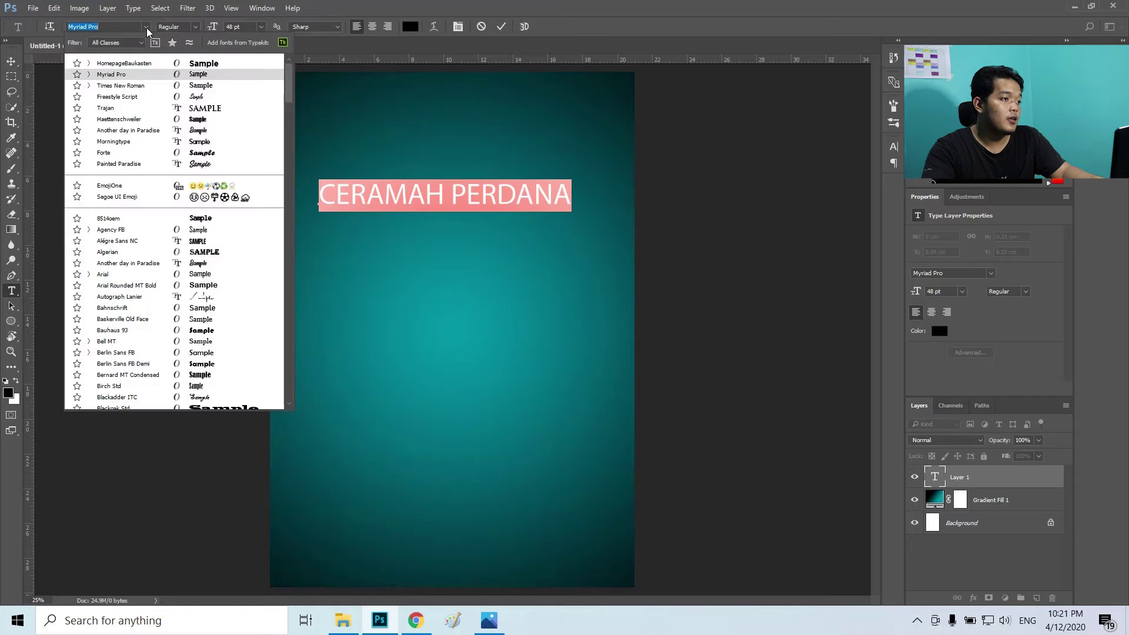
{"action": "left_click", "coordinate": [137, 64]}
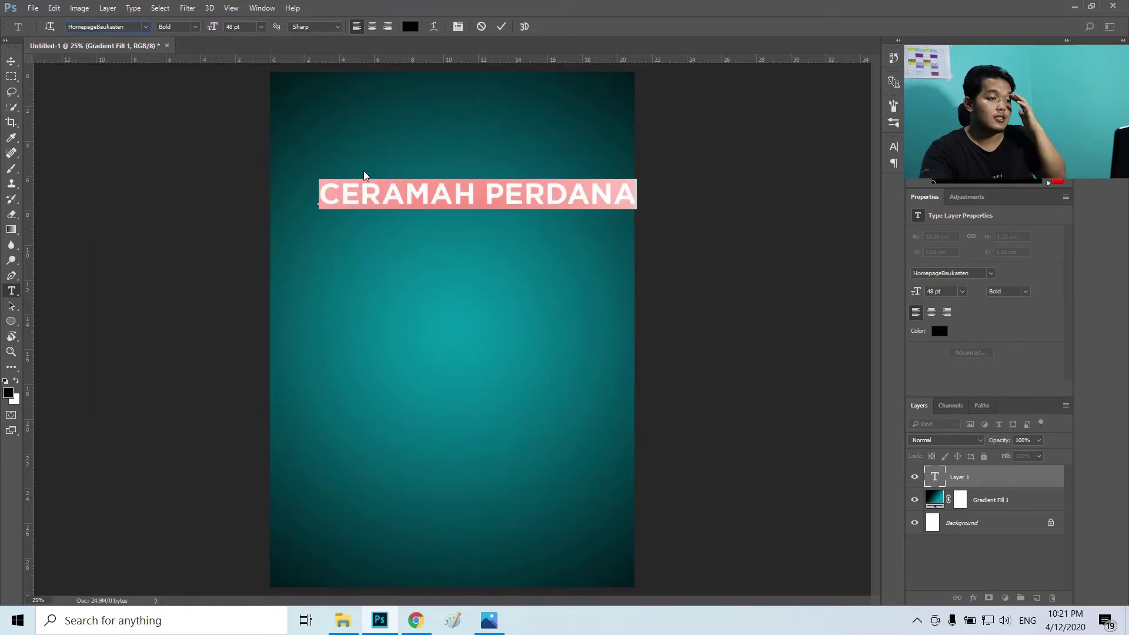
Set the tracking of the "CERAMAH PERDANA" title to -50 and reposition the text near the page's horizontal centre.
{"action": "left_click_drag", "start_coordinate": [514, 232], "coordinate": [491, 232]}
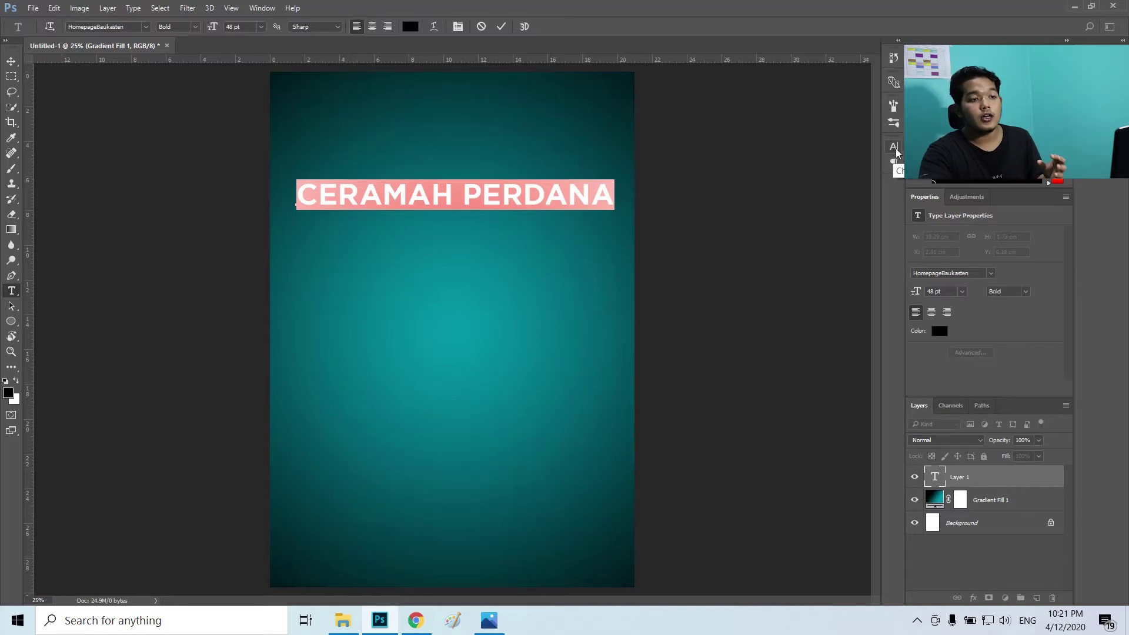
{"action": "left_click", "coordinate": [231, 8]}
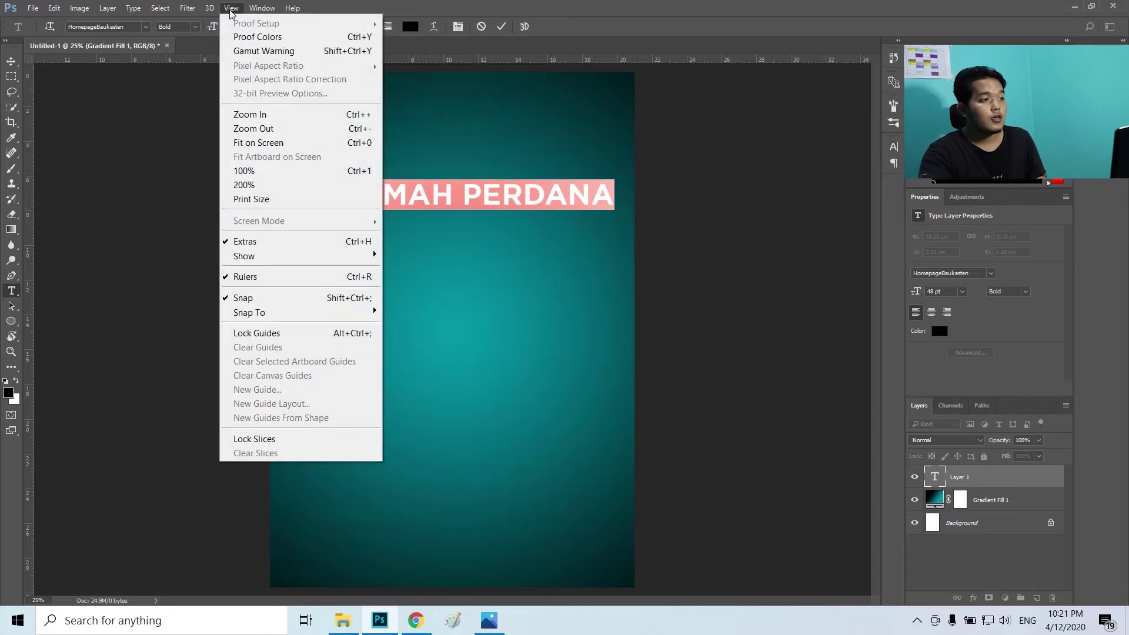
{"action": "mouse_move", "coordinate": [254, 8]}
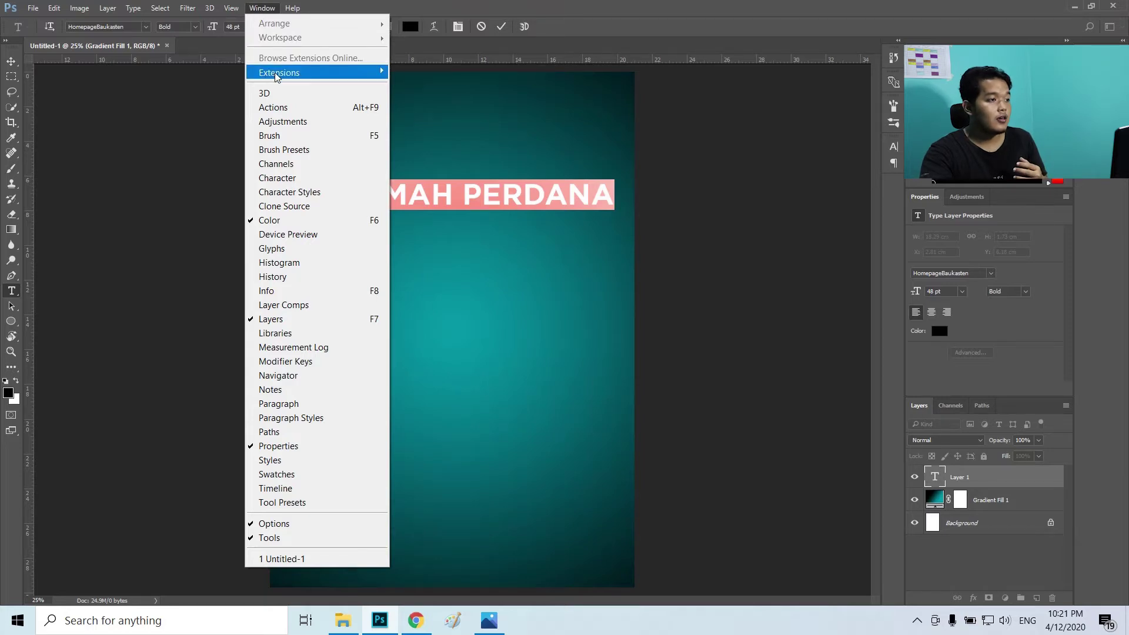
{"action": "left_click", "coordinate": [300, 179]}
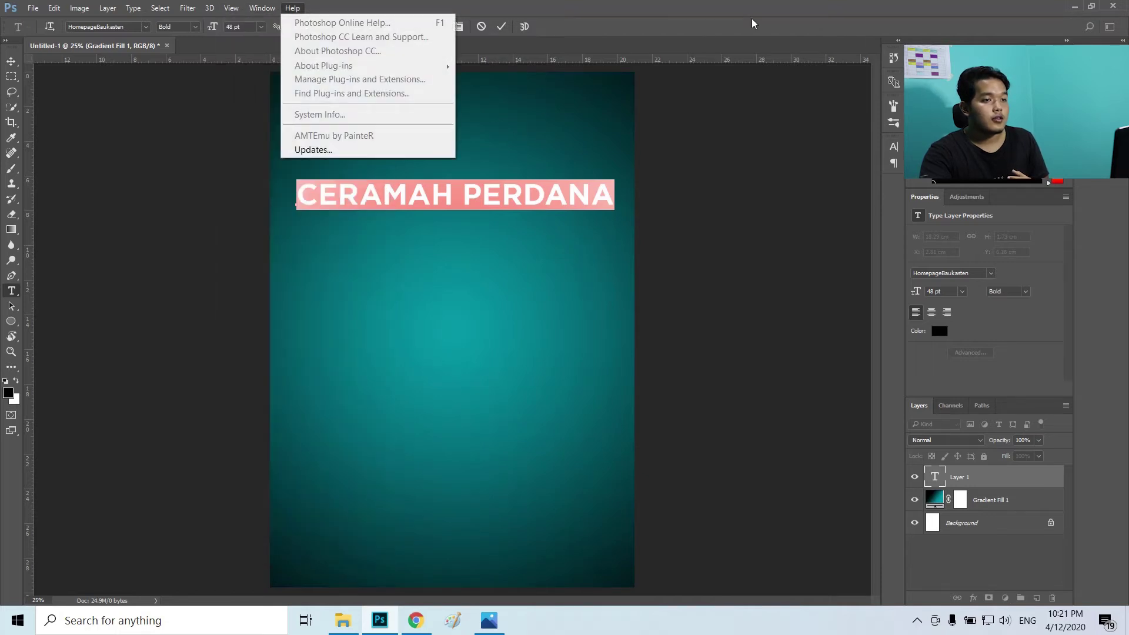
{"action": "left_click", "coordinate": [892, 152]}
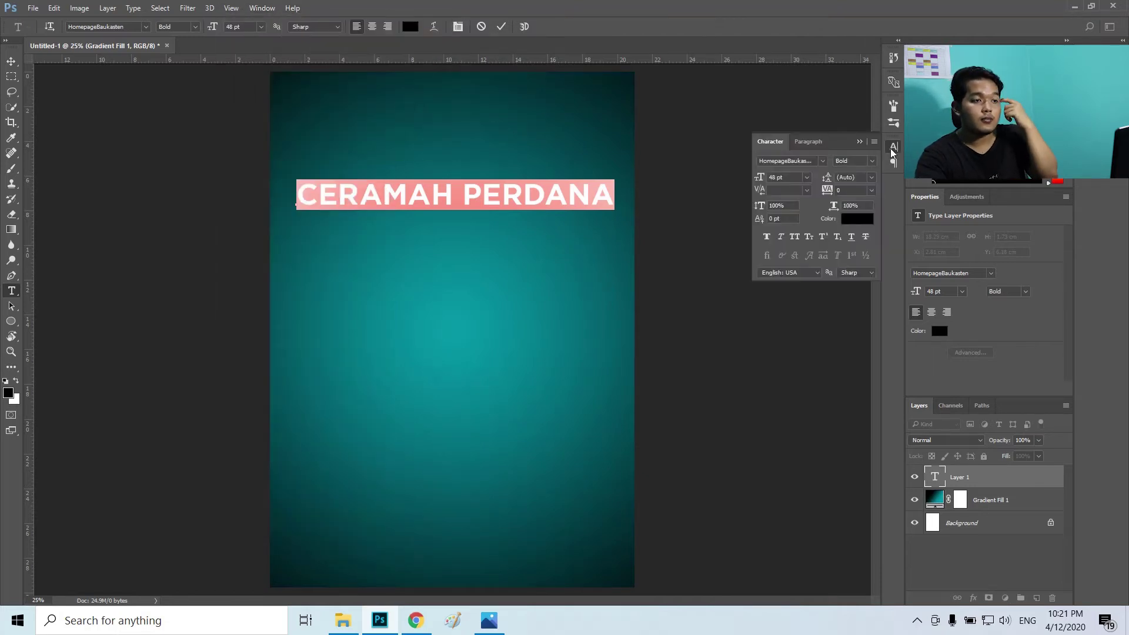
{"action": "left_click", "coordinate": [872, 191]}
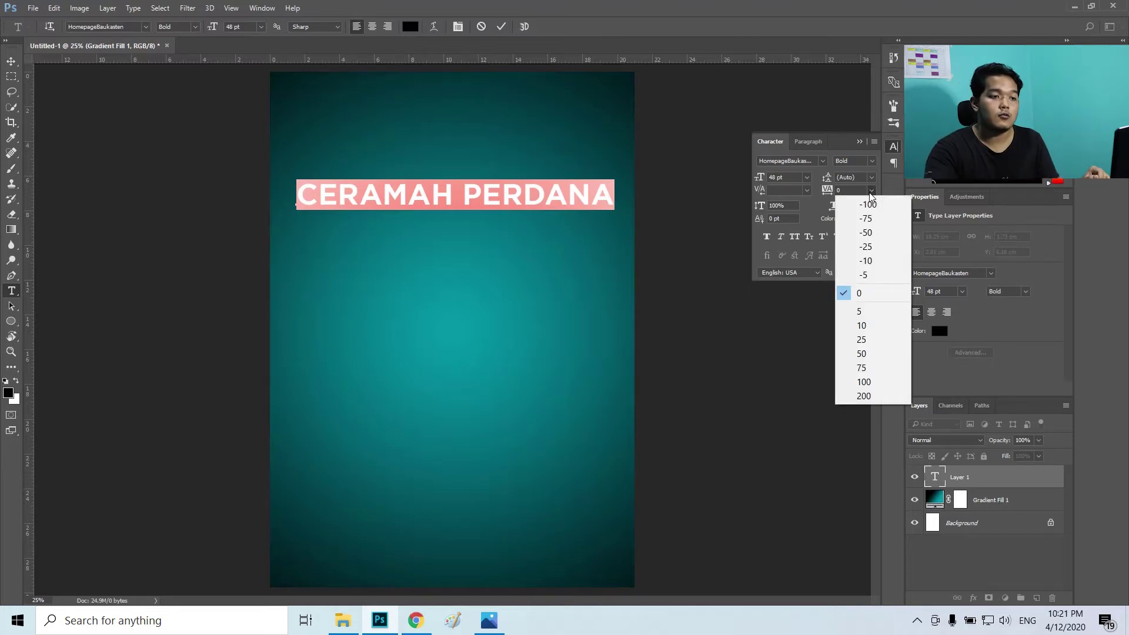
{"action": "left_click", "coordinate": [871, 235]}
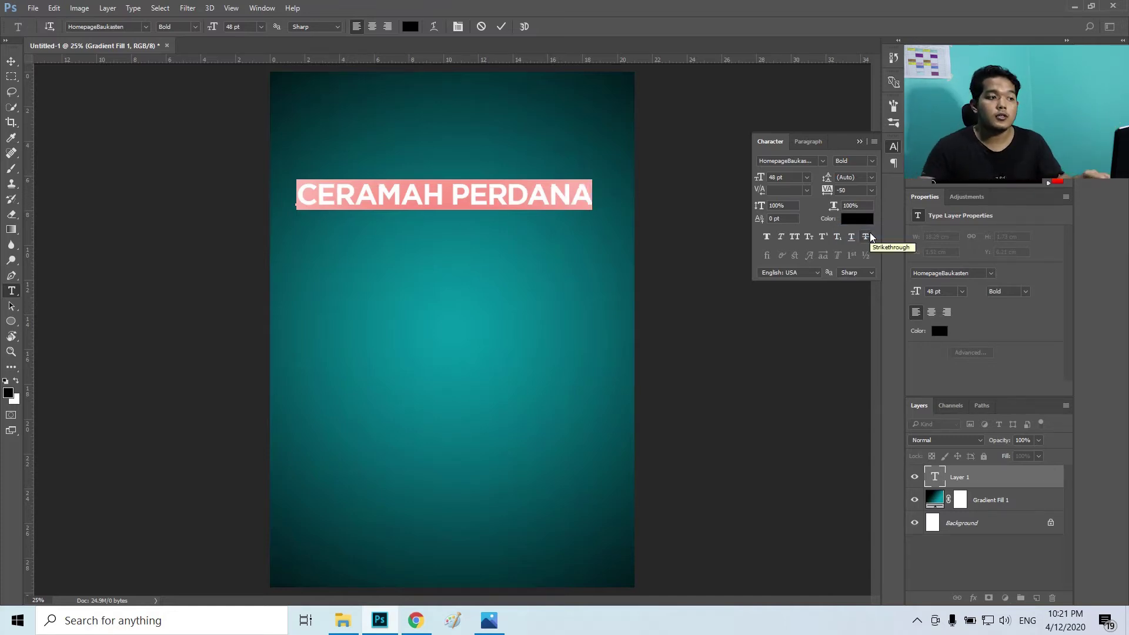
{"action": "left_click", "coordinate": [896, 151]}
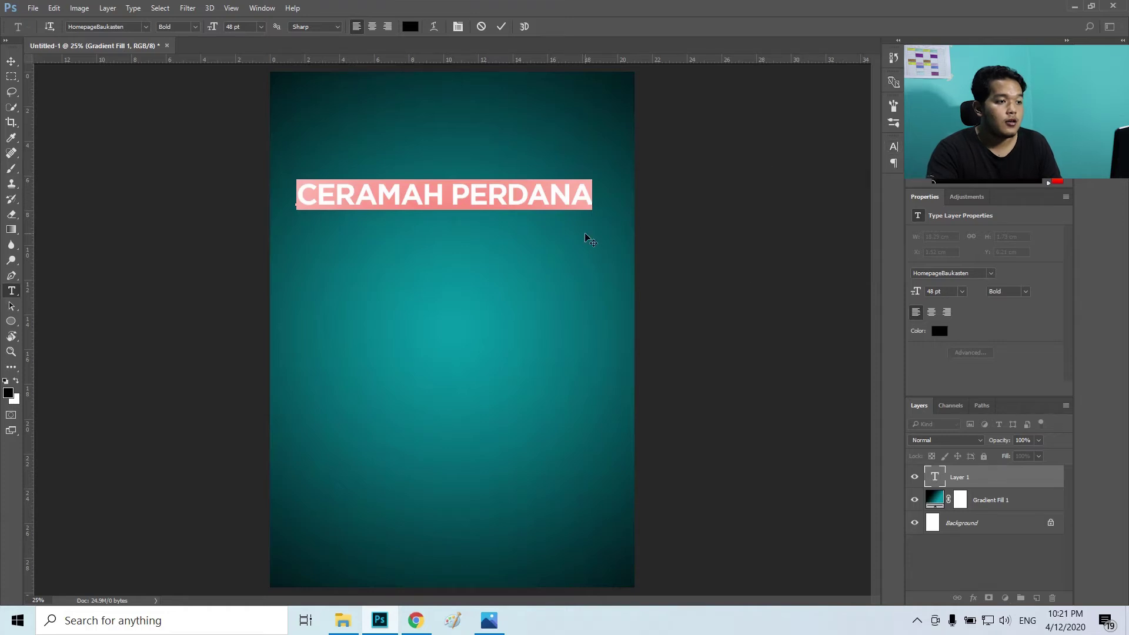
{"action": "left_click_drag", "start_coordinate": [585, 234], "coordinate": [590, 240]}
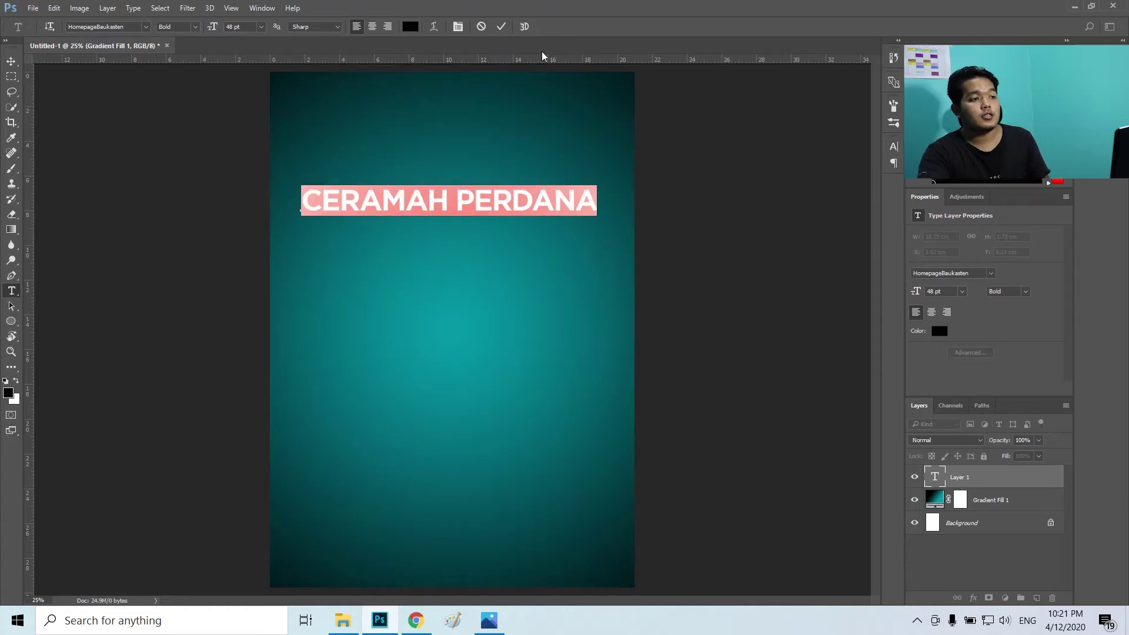
{"action": "left_click", "coordinate": [501, 27]}
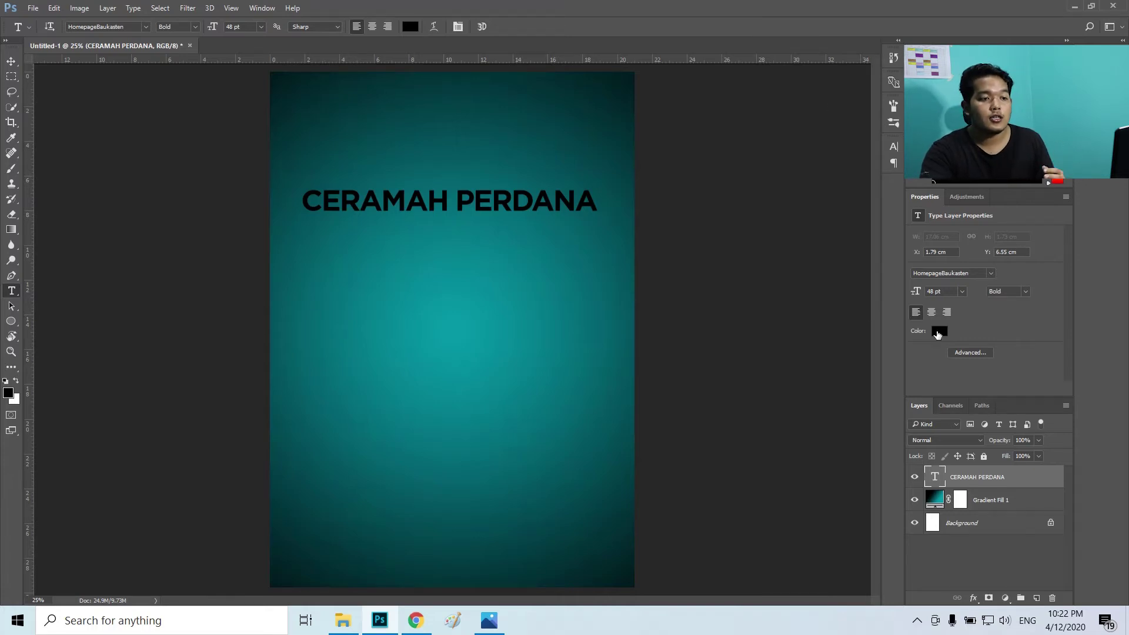
Change the colour of the "CERAMAH PERDANA" title to white #ffffff.
{"action": "left_click", "coordinate": [939, 331]}
{"action": "left_click_drag", "start_coordinate": [886, 279], "coordinate": [704, 121]}
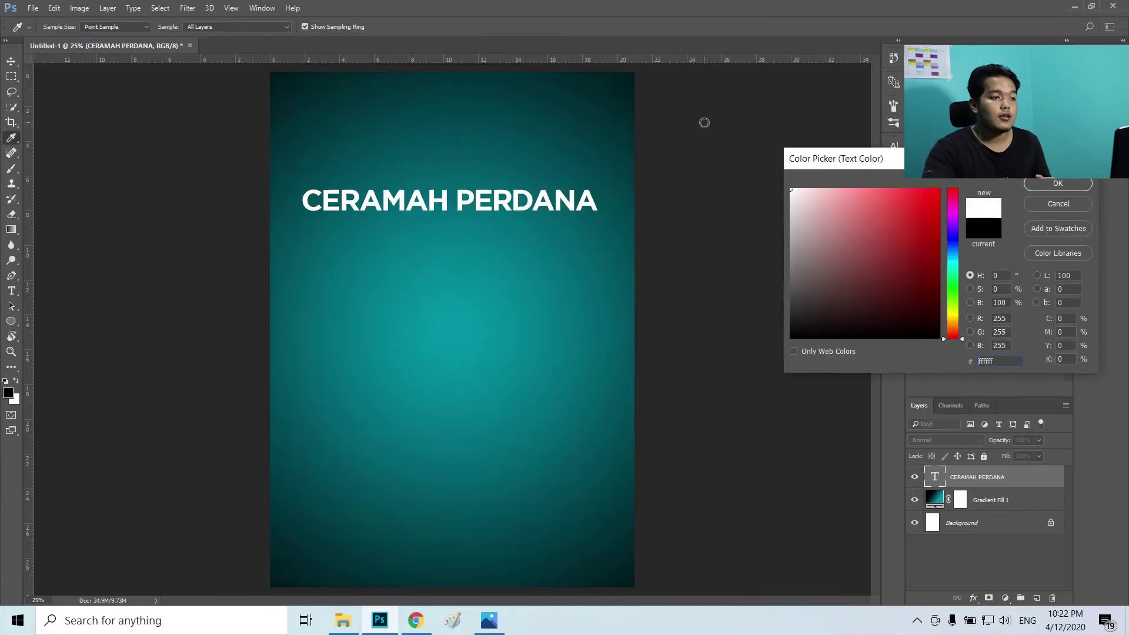
{"action": "left_click", "coordinate": [1058, 181]}
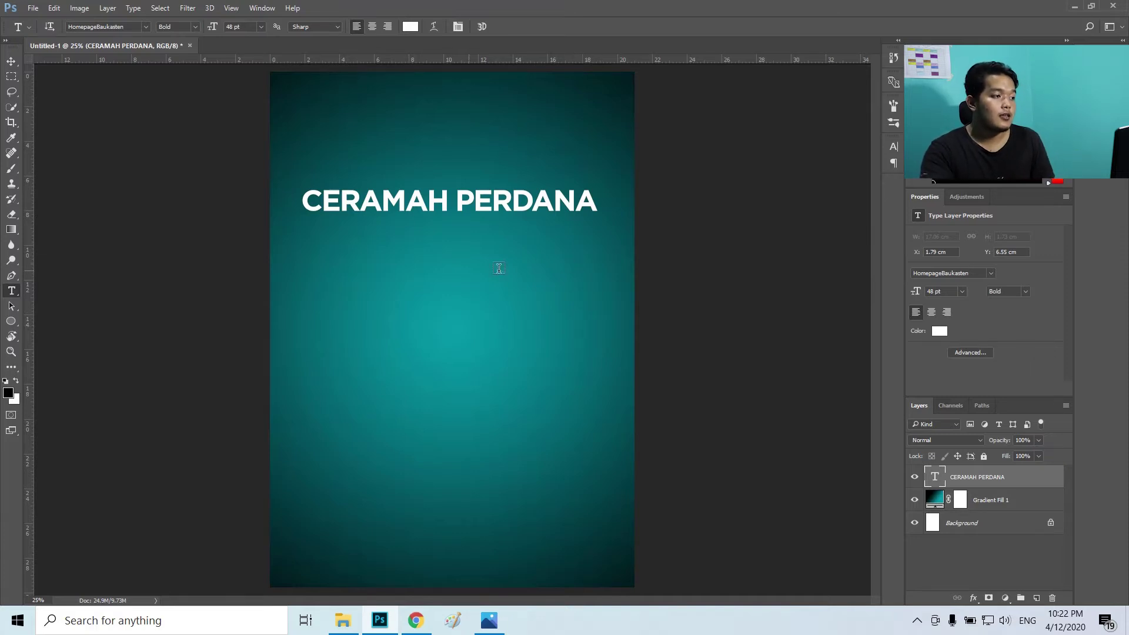
Draw a circle about 1308 px in diameter below the title with the Ellipse tool.
{"action": "left_click", "coordinate": [11, 324]}
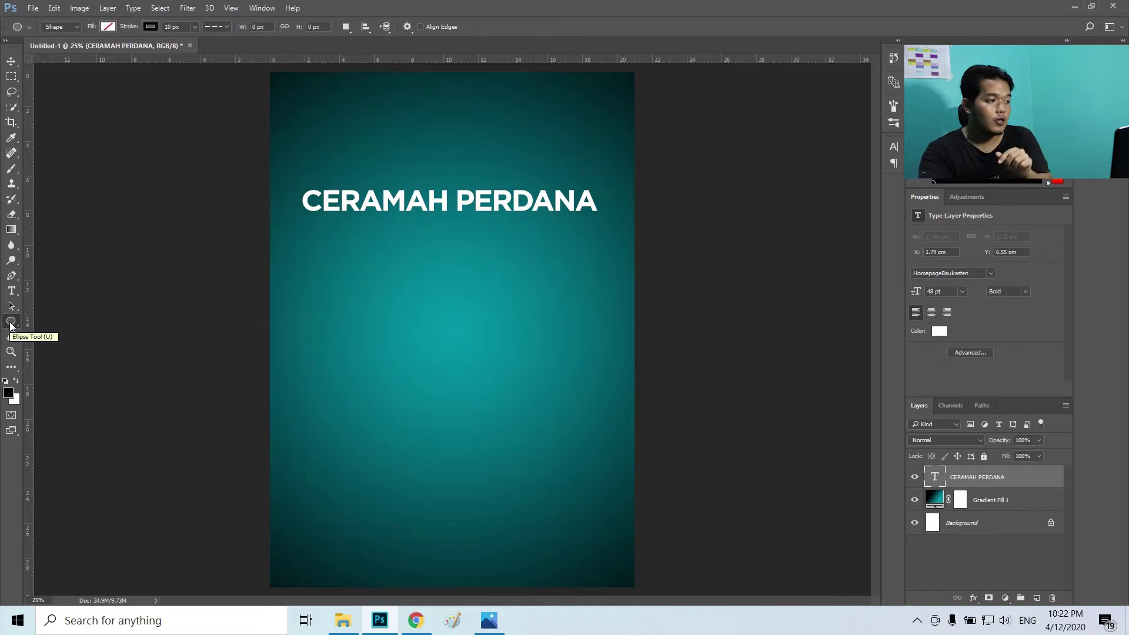
{"action": "right_click", "coordinate": [10, 323]}
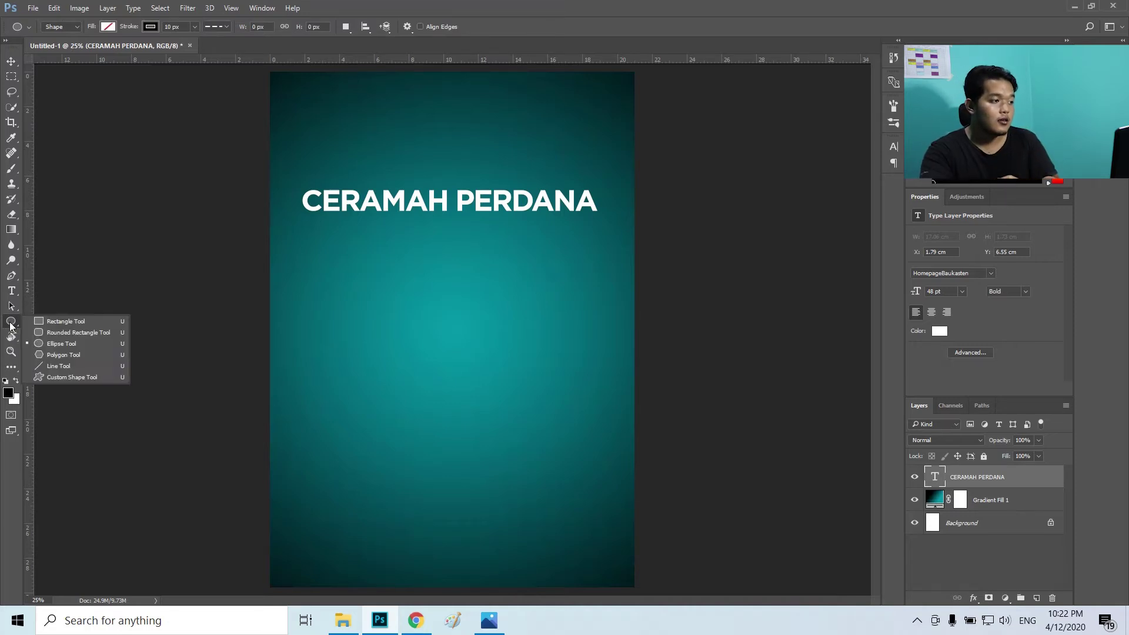
{"action": "left_click", "coordinate": [66, 344]}
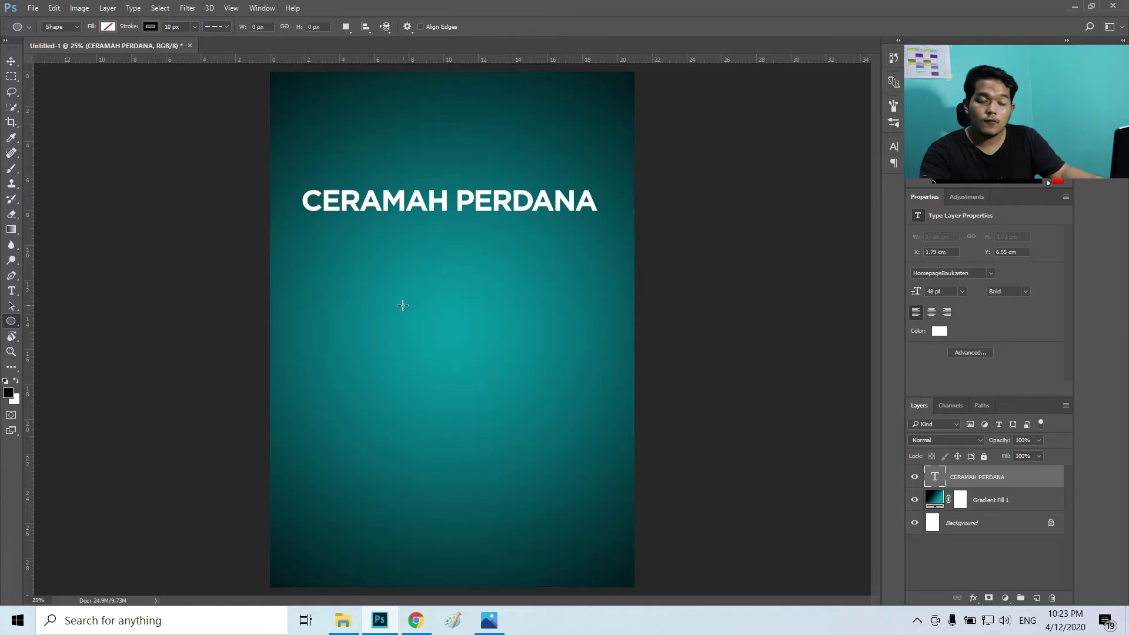
{"action": "left_click_drag", "start_coordinate": [412, 288], "coordinate": [583, 470]}
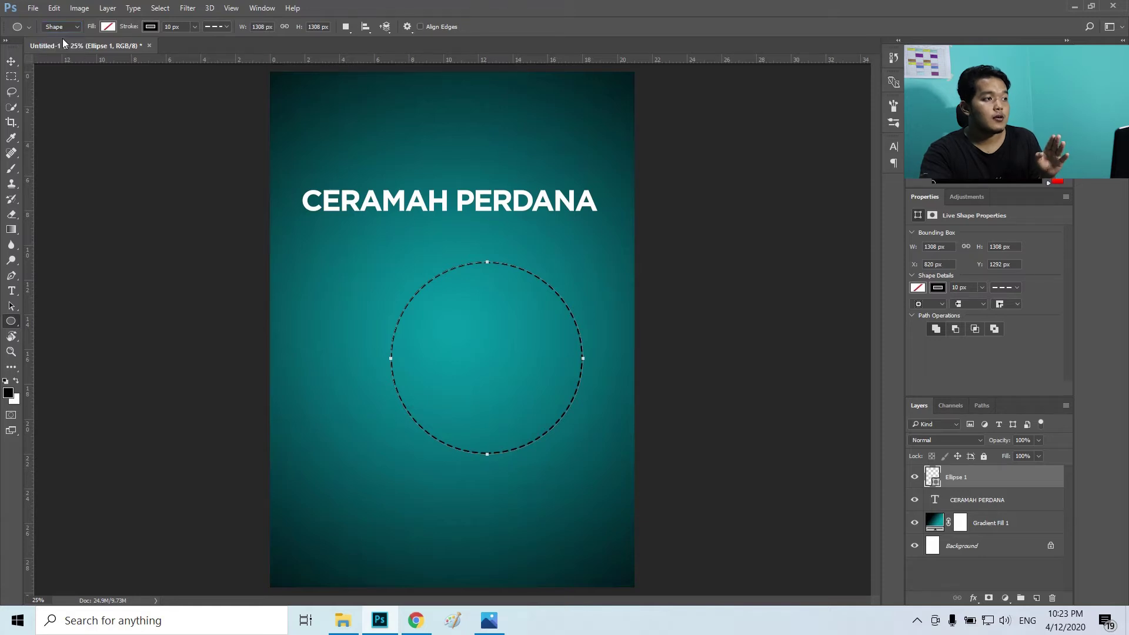
Fill the circle below the title with white.
{"action": "left_click", "coordinate": [108, 26]}
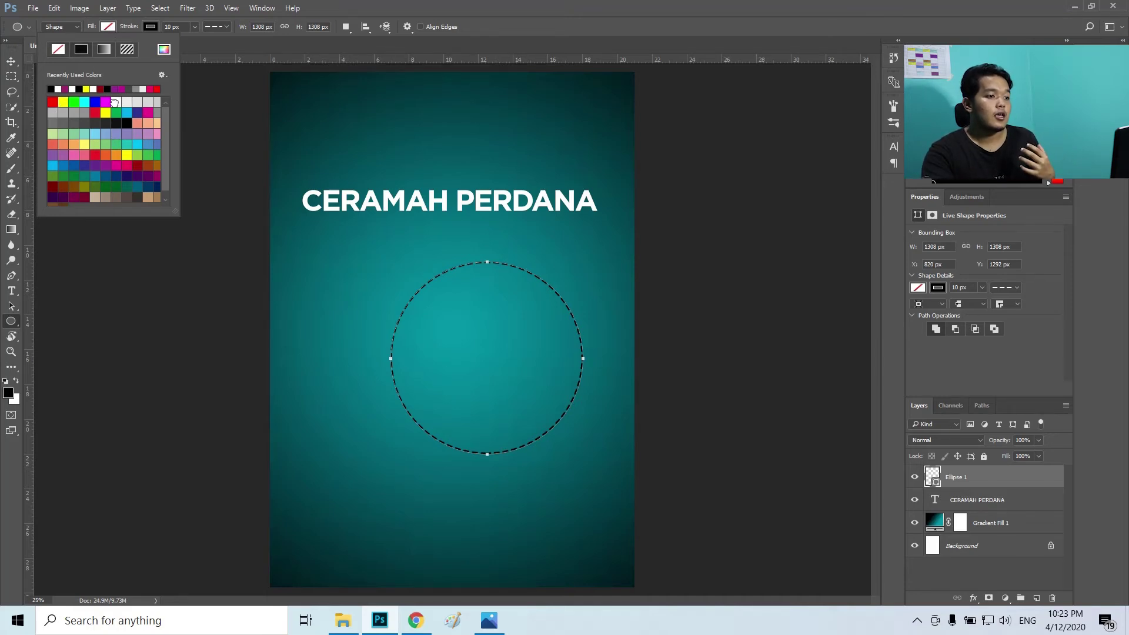
{"action": "left_click", "coordinate": [115, 103]}
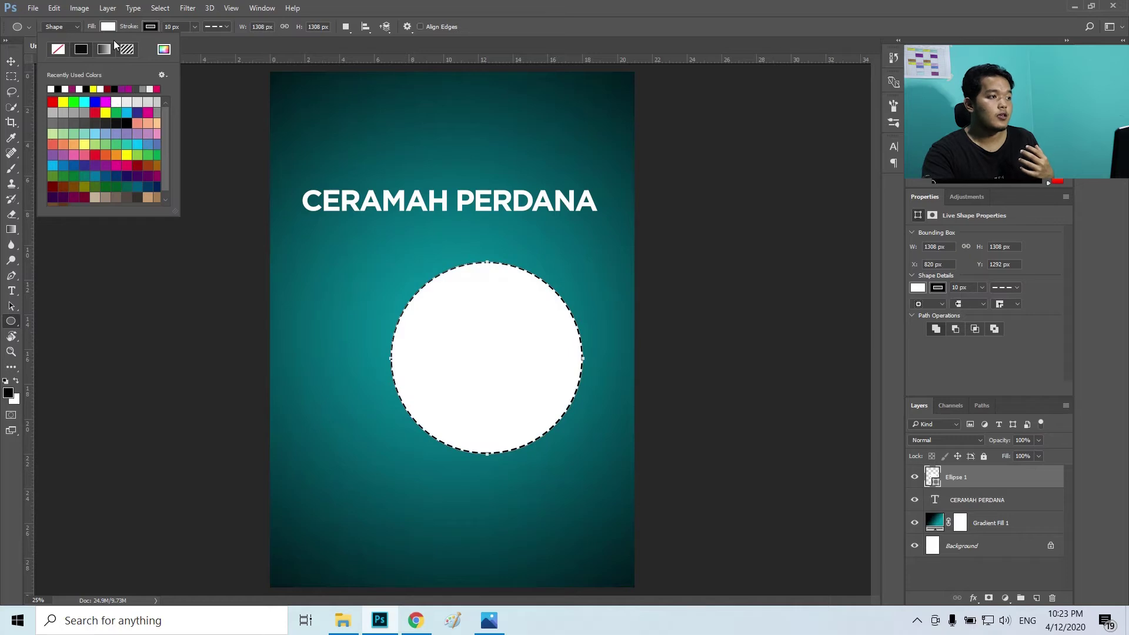
{"action": "left_click", "coordinate": [110, 24]}
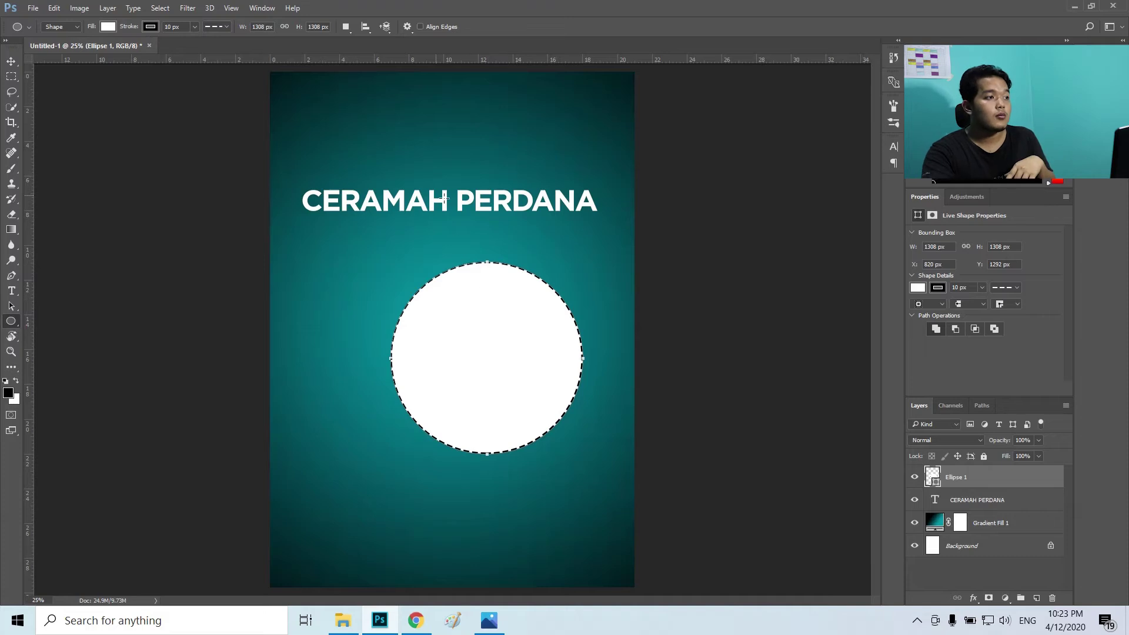
Set the circle's stroke style to a solid line and its stroke colour to none.
{"action": "left_click", "coordinate": [151, 28]}
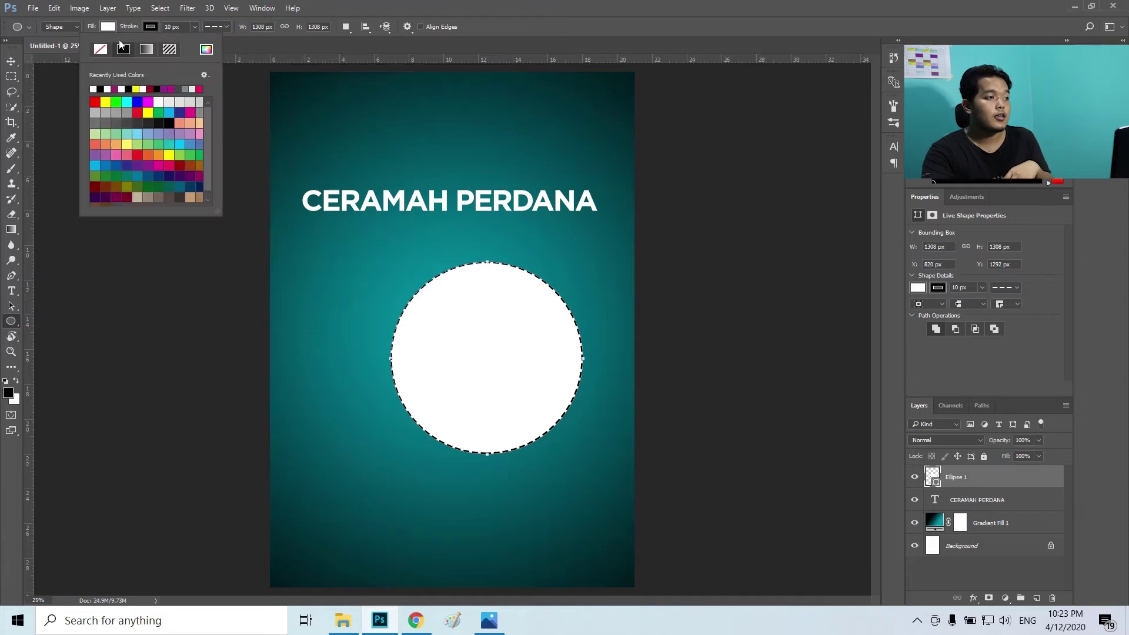
{"action": "left_click", "coordinate": [100, 51]}
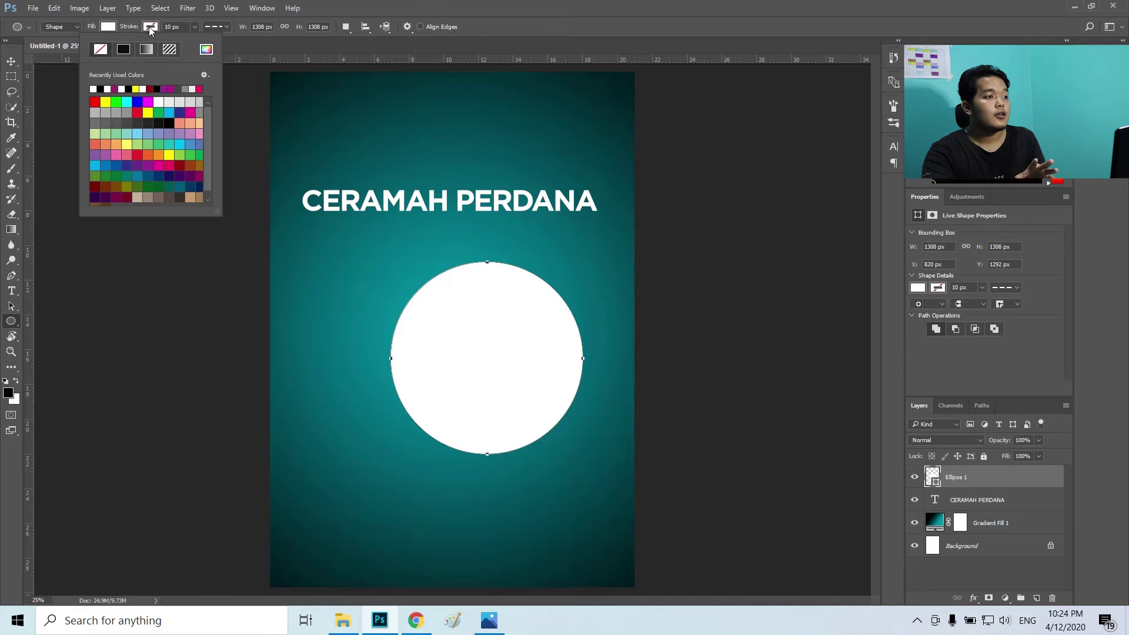
{"action": "left_click", "coordinate": [172, 27]}
{"action": "left_click", "coordinate": [221, 29]}
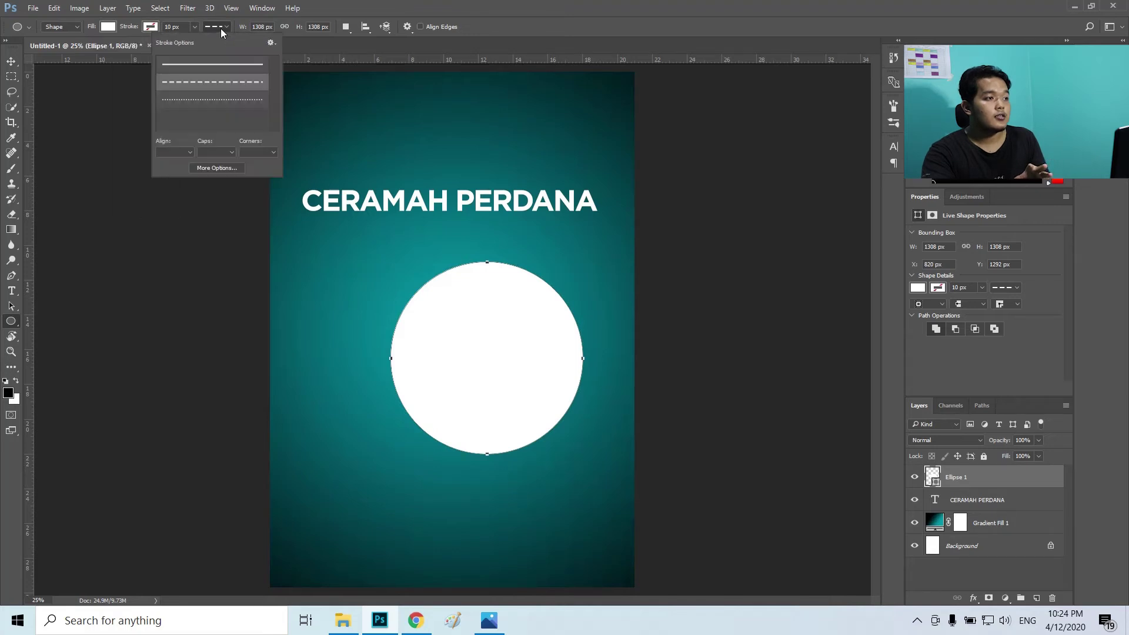
{"action": "left_click", "coordinate": [224, 64]}
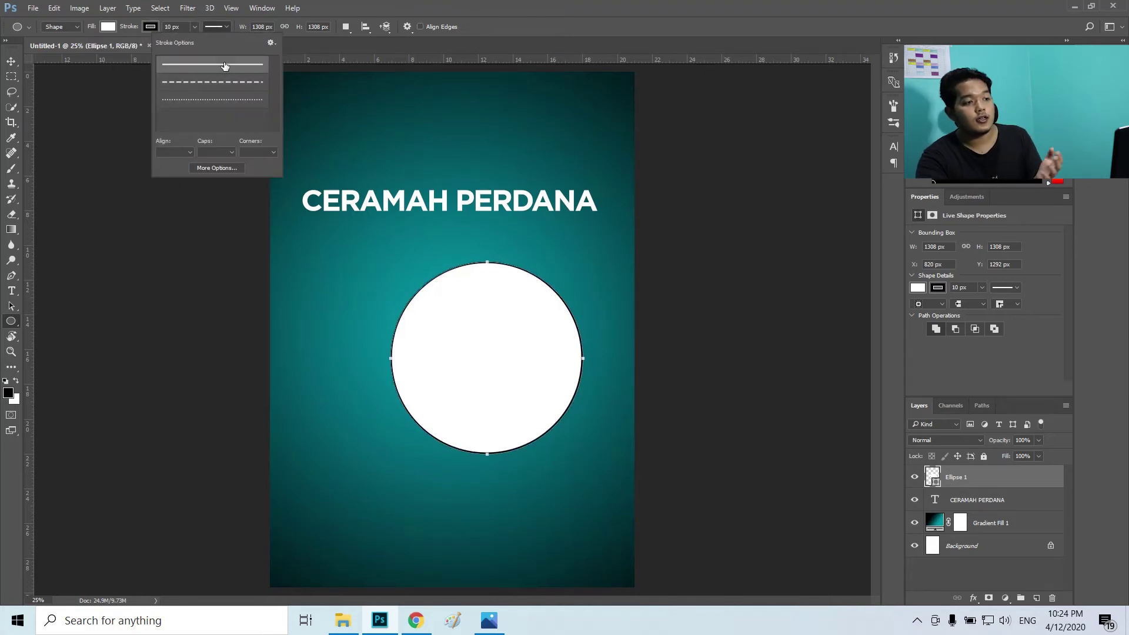
{"action": "left_click", "coordinate": [219, 27]}
{"action": "left_click", "coordinate": [151, 27]}
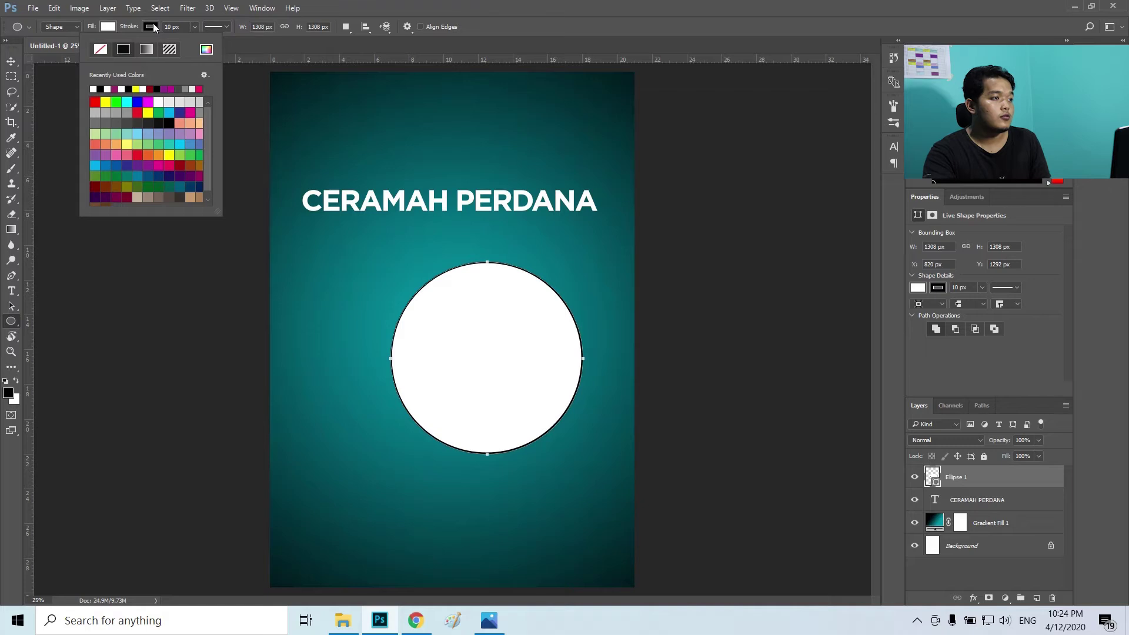
{"action": "left_click", "coordinate": [102, 53]}
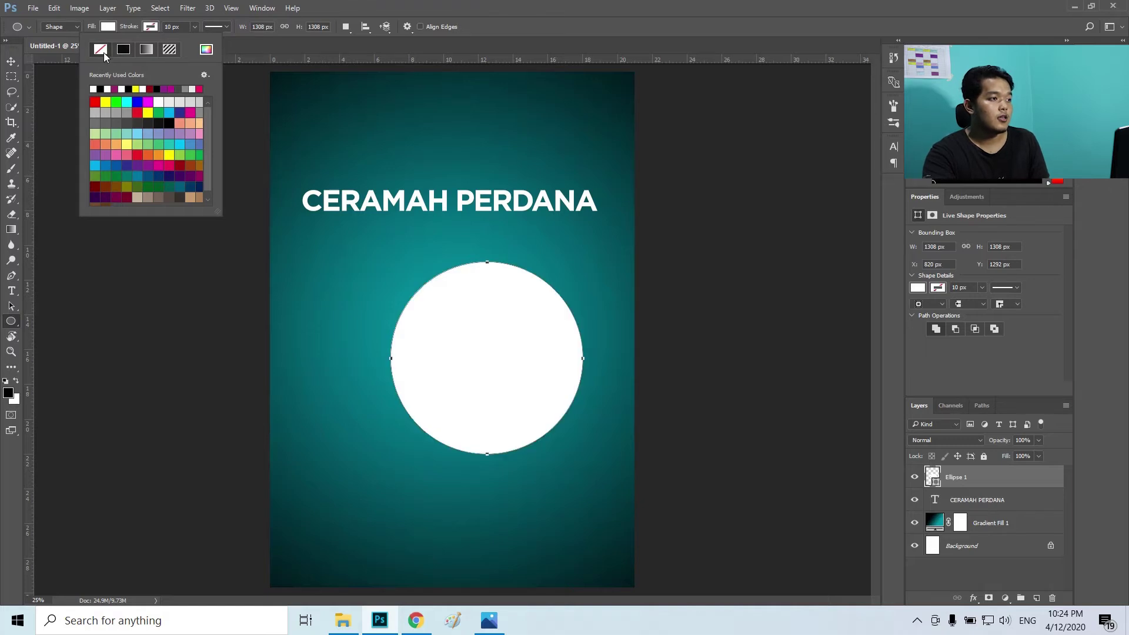
{"action": "left_click", "coordinate": [153, 29]}
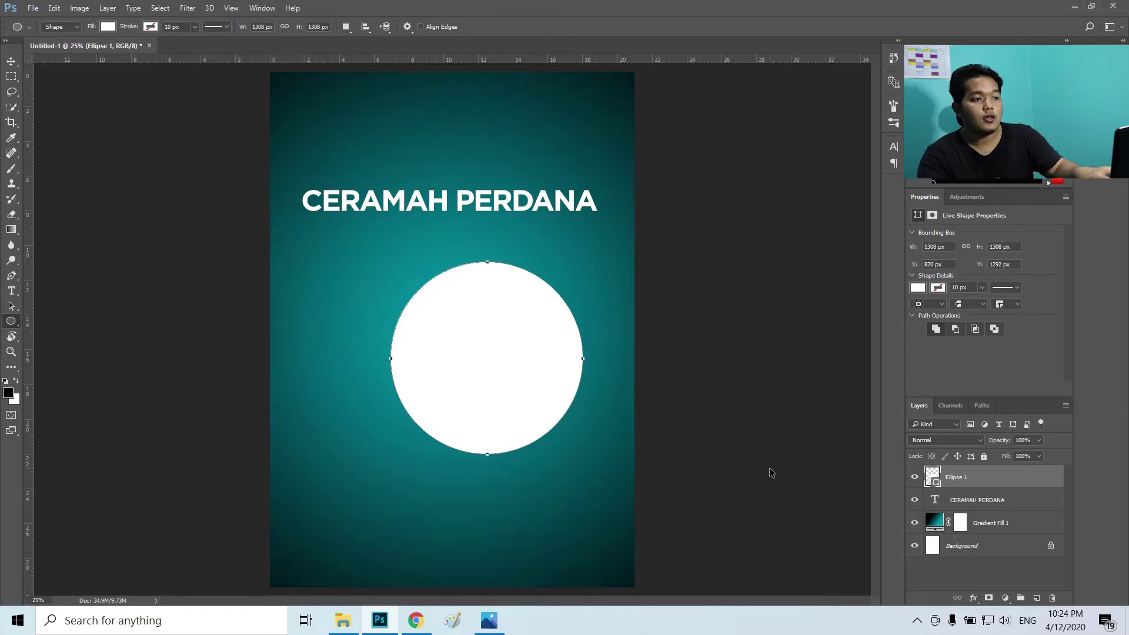
Scale the white circle down proportionally to about 80% and centre it horizontally just below the title.
{"action": "key", "text": "ctrl+t"}
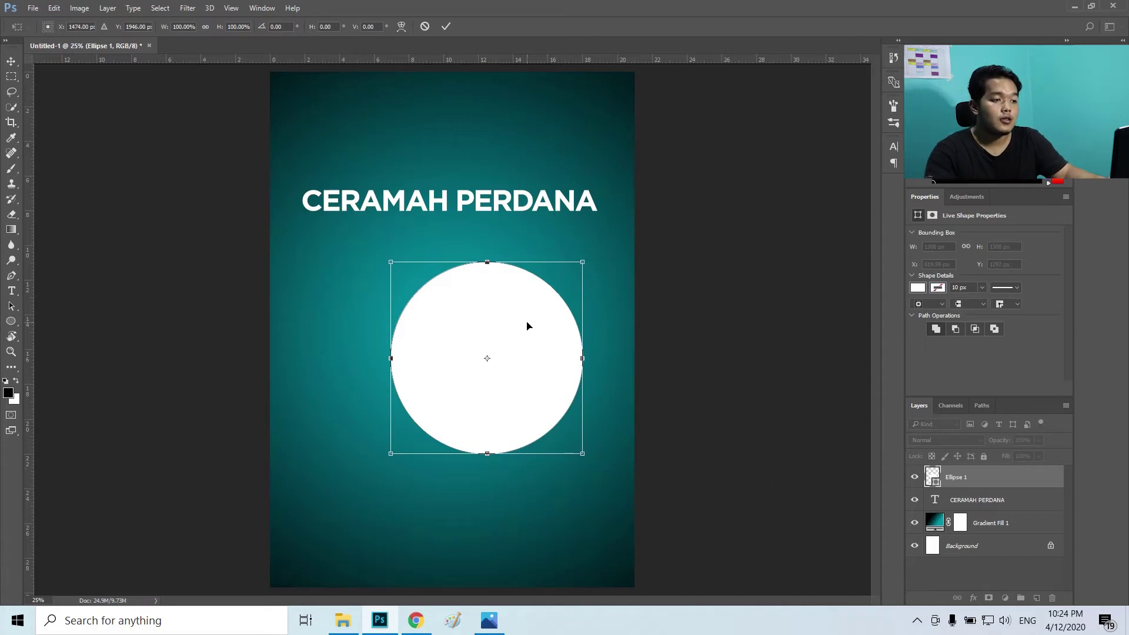
{"action": "left_click_drag", "start_coordinate": [527, 330], "coordinate": [493, 320]}
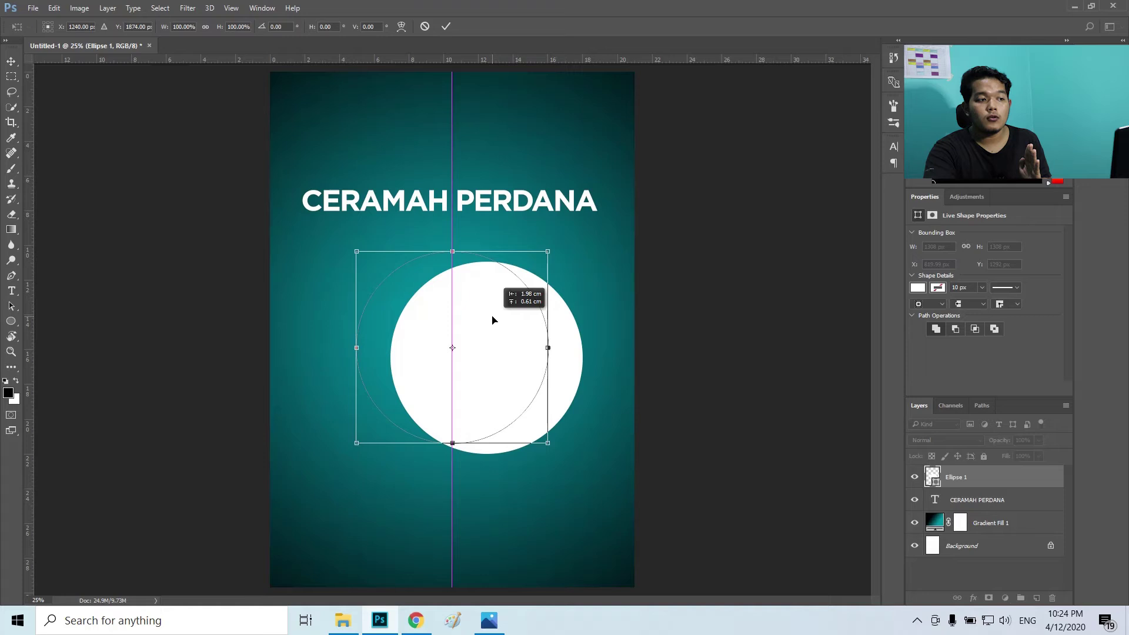
{"action": "left_click_drag", "start_coordinate": [493, 320], "coordinate": [493, 320]}
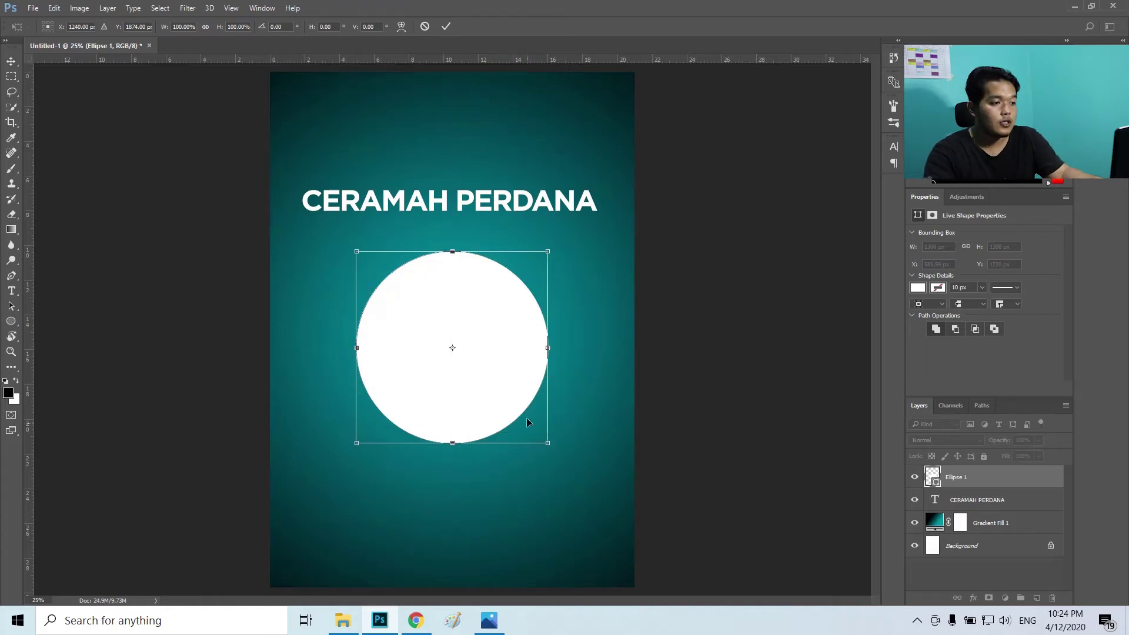
{"action": "left_click_drag", "start_coordinate": [548, 443], "coordinate": [517, 400]}
{"action": "left_click_drag", "start_coordinate": [469, 306], "coordinate": [489, 298]}
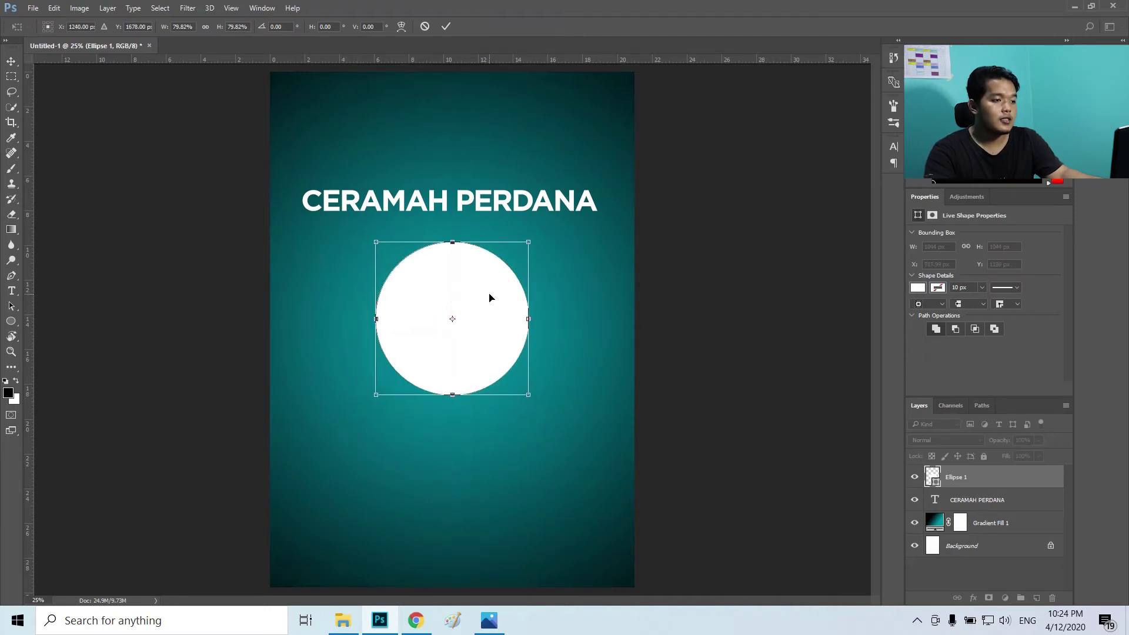
{"action": "left_click", "coordinate": [447, 27]}
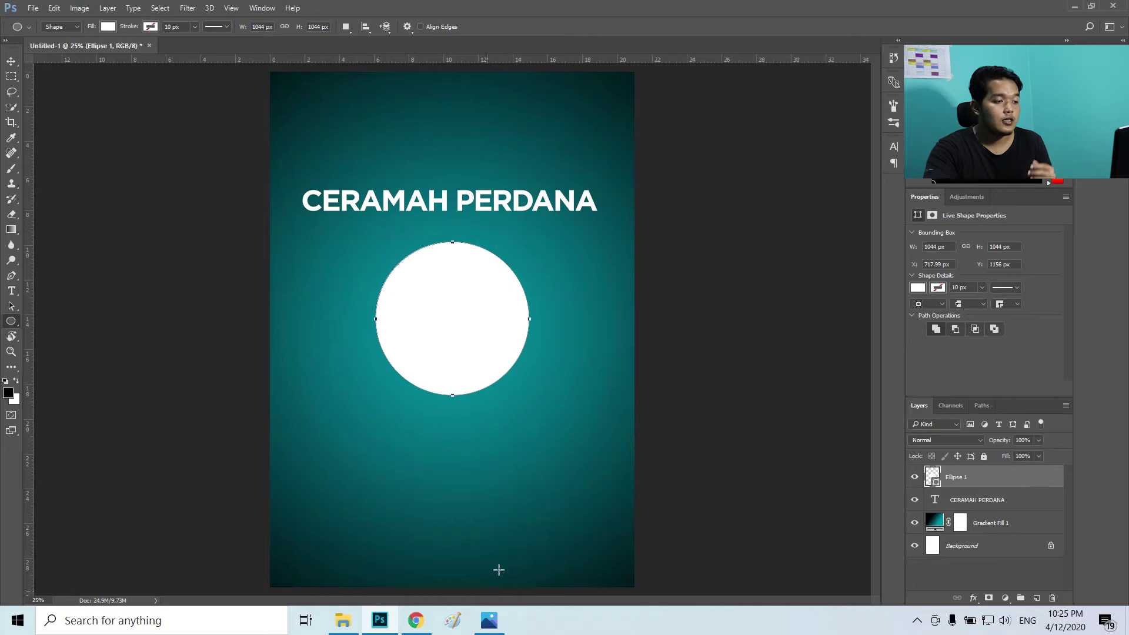
Open image "2" from the tutor folder on the Desktop as a smart object.
{"action": "left_click", "coordinate": [33, 8]}
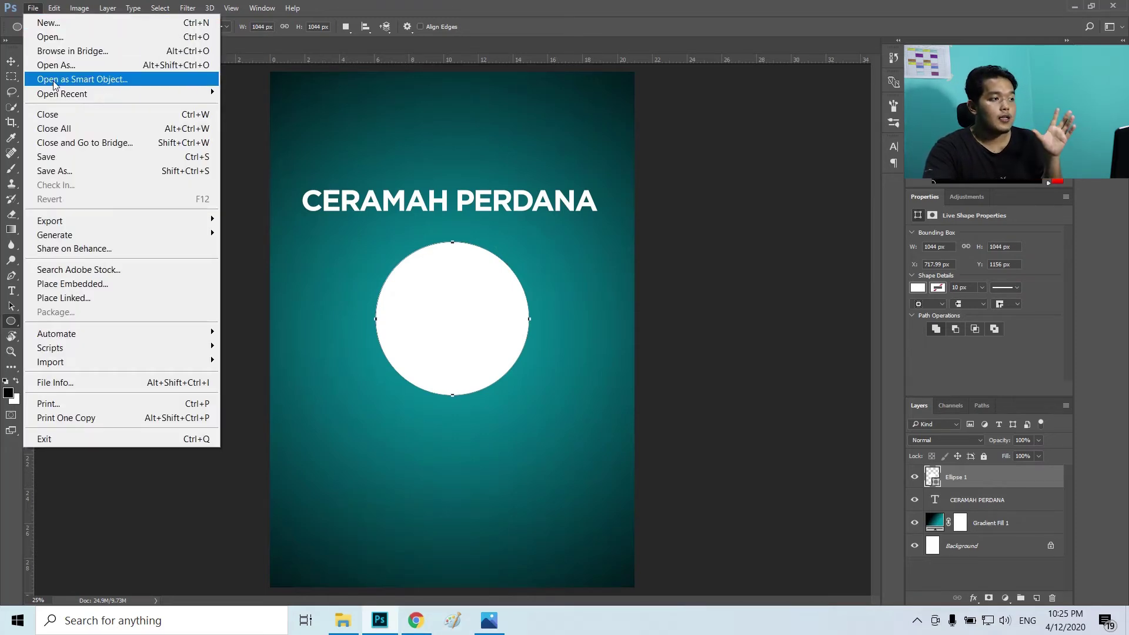
{"action": "left_click", "coordinate": [53, 79]}
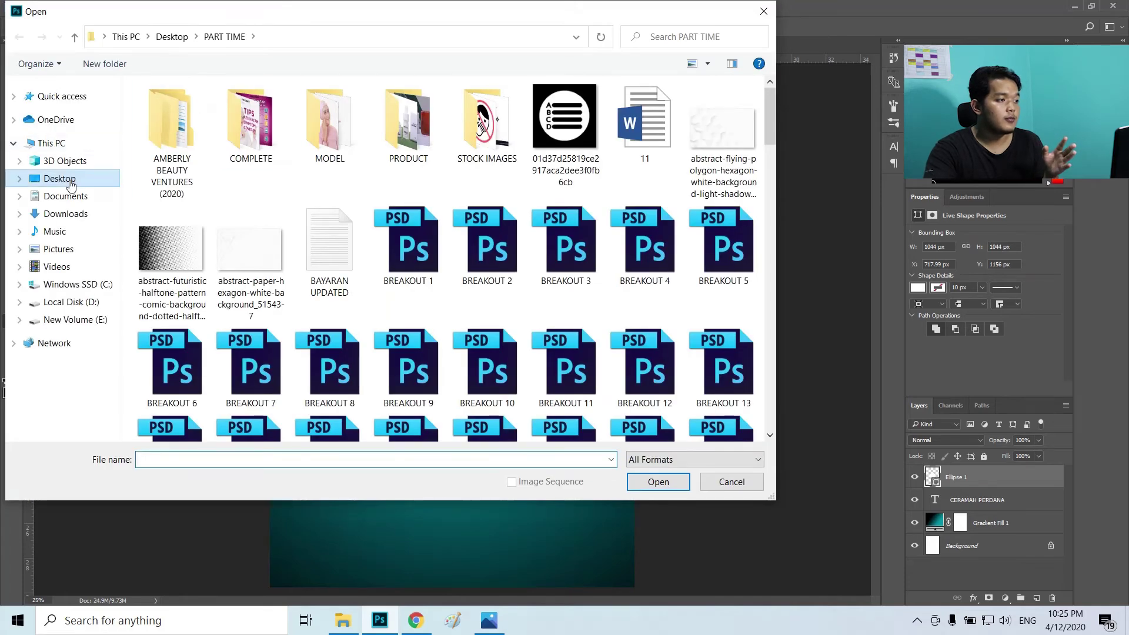
{"action": "left_click", "coordinate": [70, 185]}
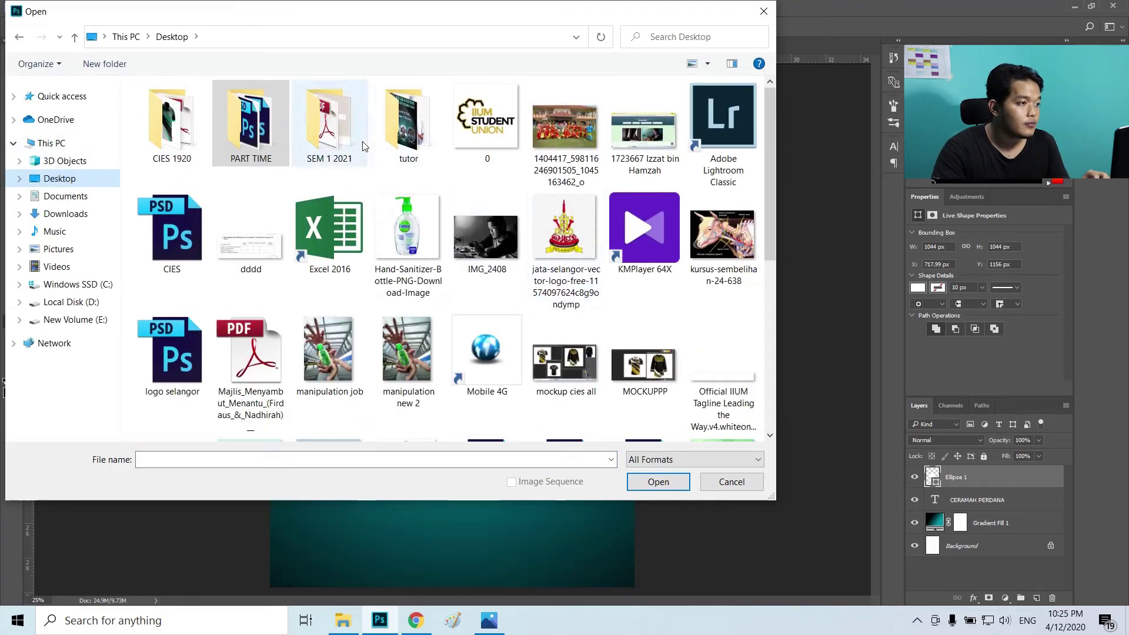
{"action": "double_click", "coordinate": [397, 129]}
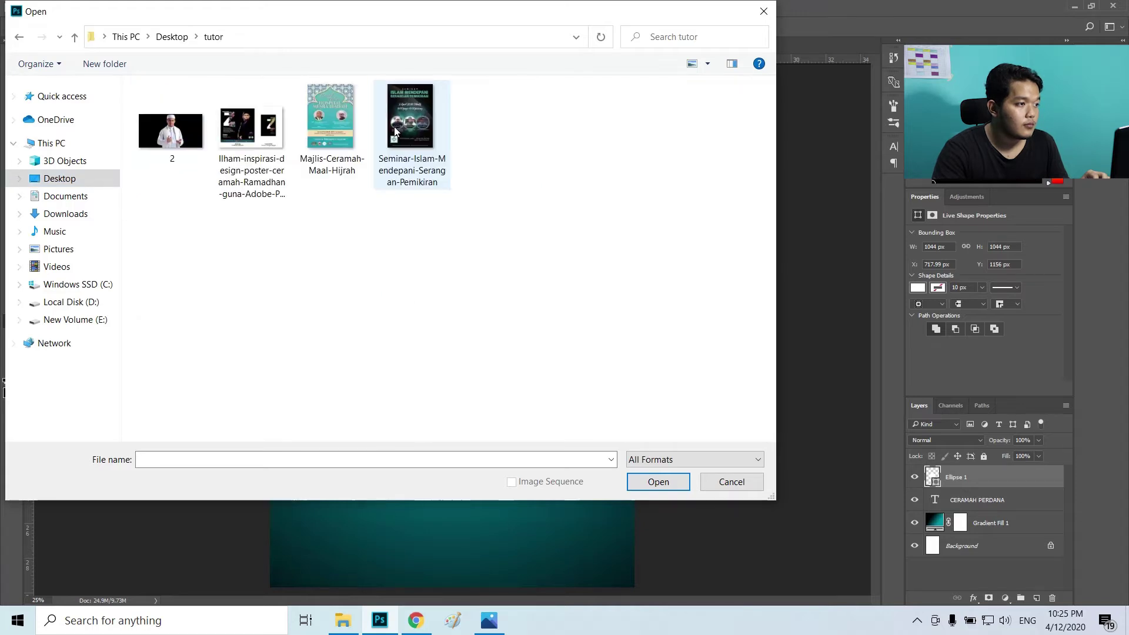
{"action": "left_click", "coordinate": [194, 133]}
{"action": "left_click", "coordinate": [669, 481]}
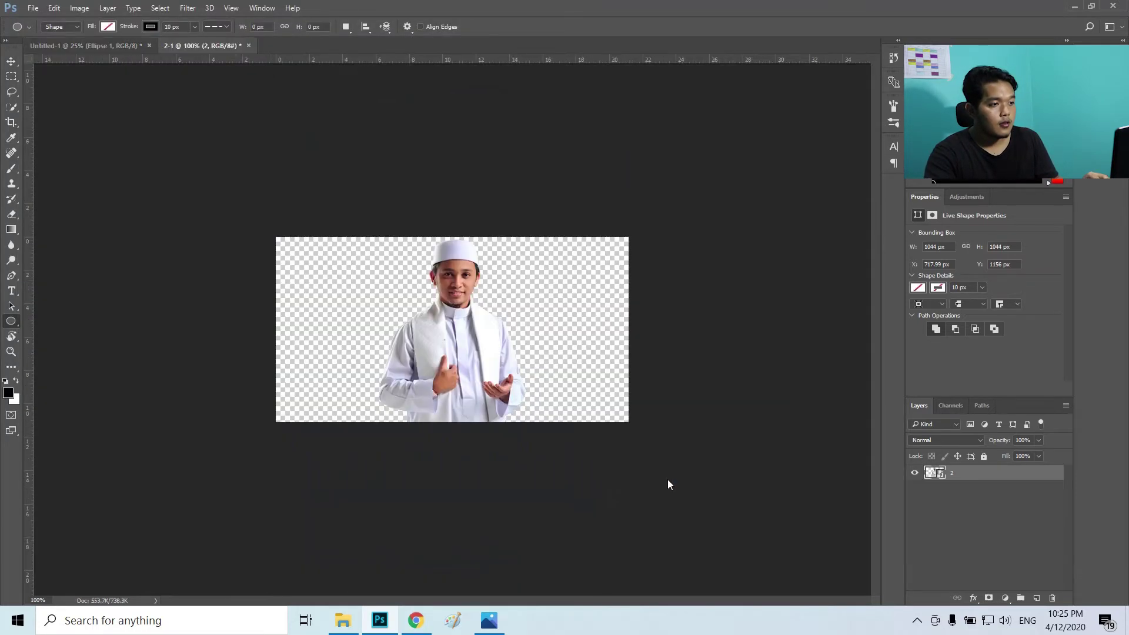
Move the man's cutout from the opened image into the poster document, over the white circle.
{"action": "left_click", "coordinate": [11, 61]}
{"action": "mouse_move", "coordinate": [481, 371]}
{"action": "left_mouse_down"}
{"action": "mouse_move", "coordinate": [467, 344]}
{"action": "mouse_move", "coordinate": [488, 341]}
{"action": "mouse_move", "coordinate": [480, 354]}
{"action": "left_mouse_up"}
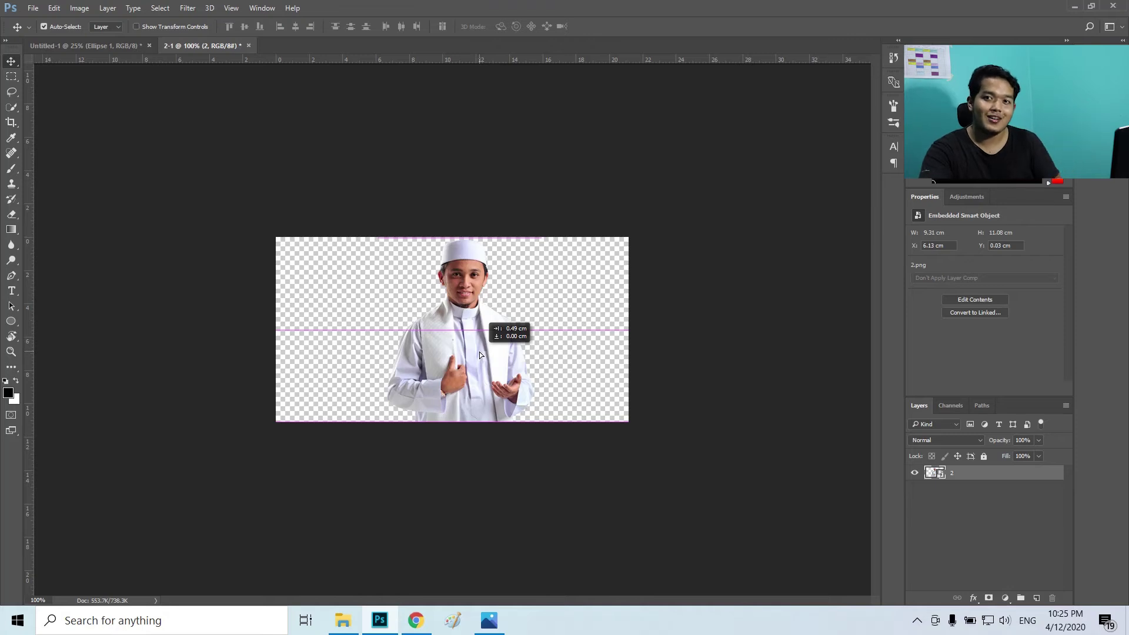
{"action": "left_click_drag", "start_coordinate": [479, 355], "coordinate": [447, 319]}
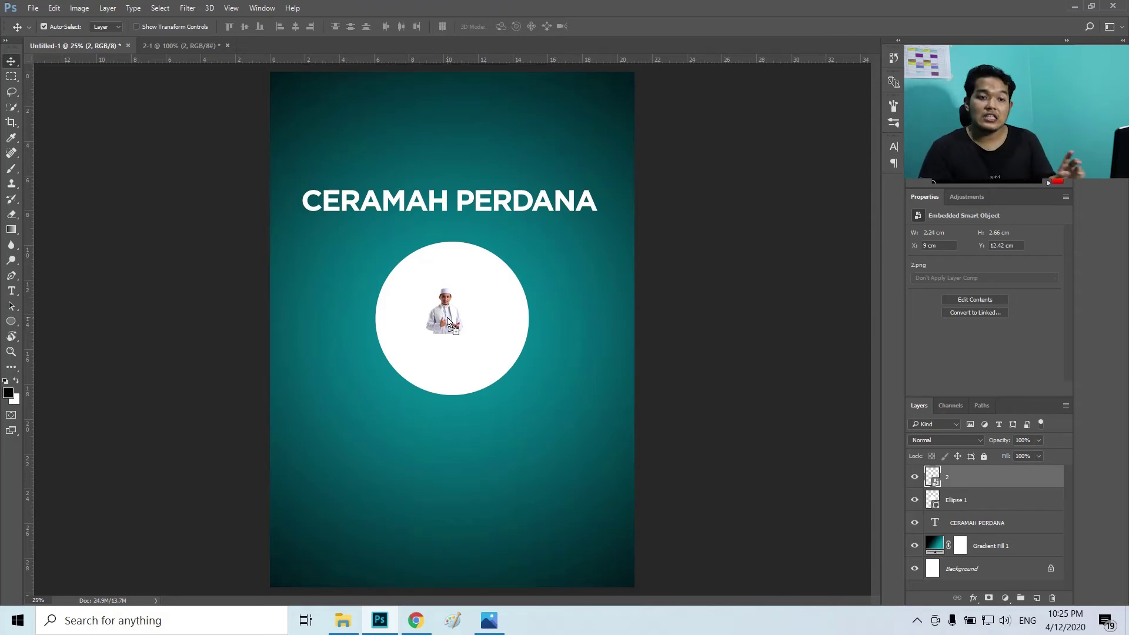
Scale the man's cutout proportionally to about 82% and position it over the white circle with its head near the circle's upper edge.
{"action": "key", "text": "ctrl+t"}
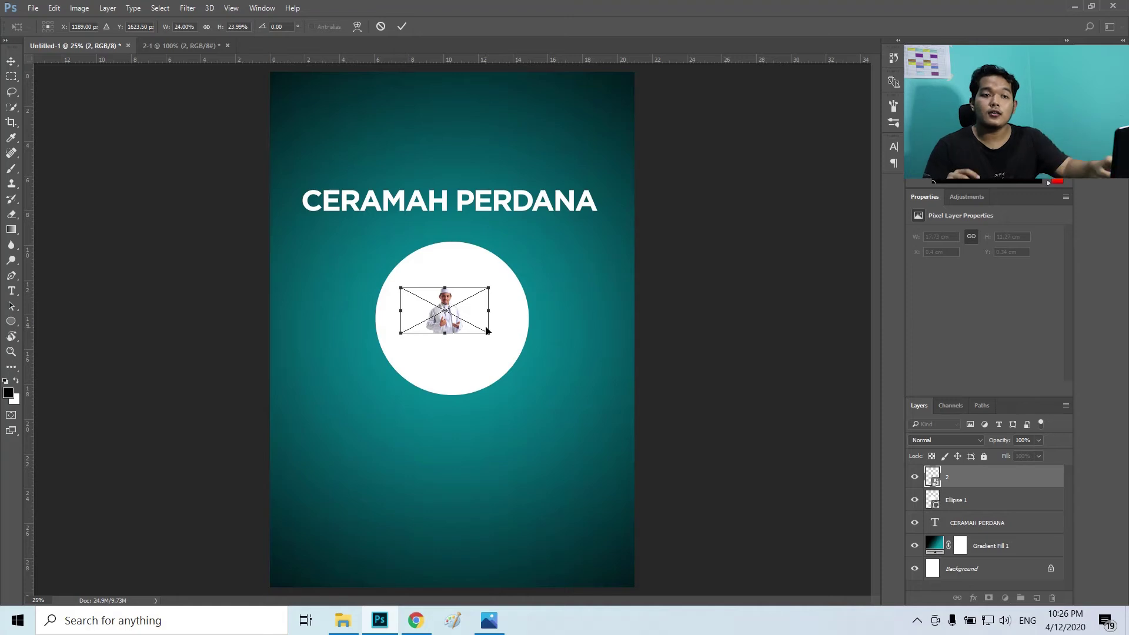
{"action": "left_click_drag", "start_coordinate": [488, 333], "coordinate": [703, 518]}
{"action": "left_click_drag", "start_coordinate": [395, 285], "coordinate": [322, 247]}
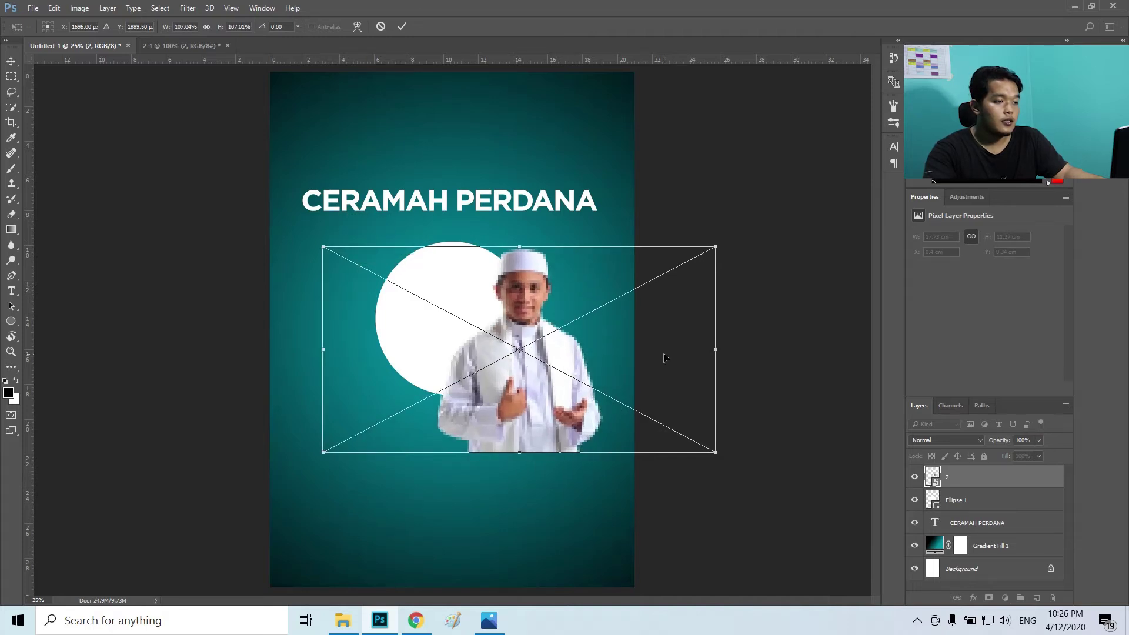
{"action": "left_click_drag", "start_coordinate": [651, 364], "coordinate": [578, 359]}
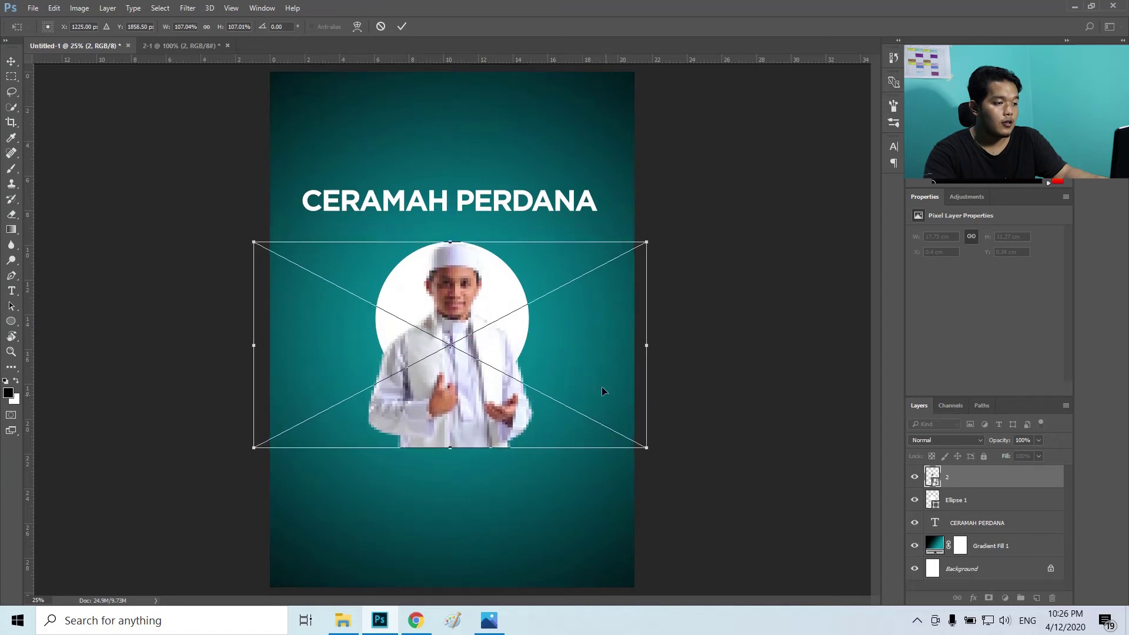
{"action": "left_click_drag", "start_coordinate": [647, 449], "coordinate": [577, 410]}
{"action": "left_click_drag", "start_coordinate": [513, 337], "coordinate": [541, 336]}
{"action": "left_click_drag", "start_coordinate": [293, 409], "coordinate": [309, 401]}
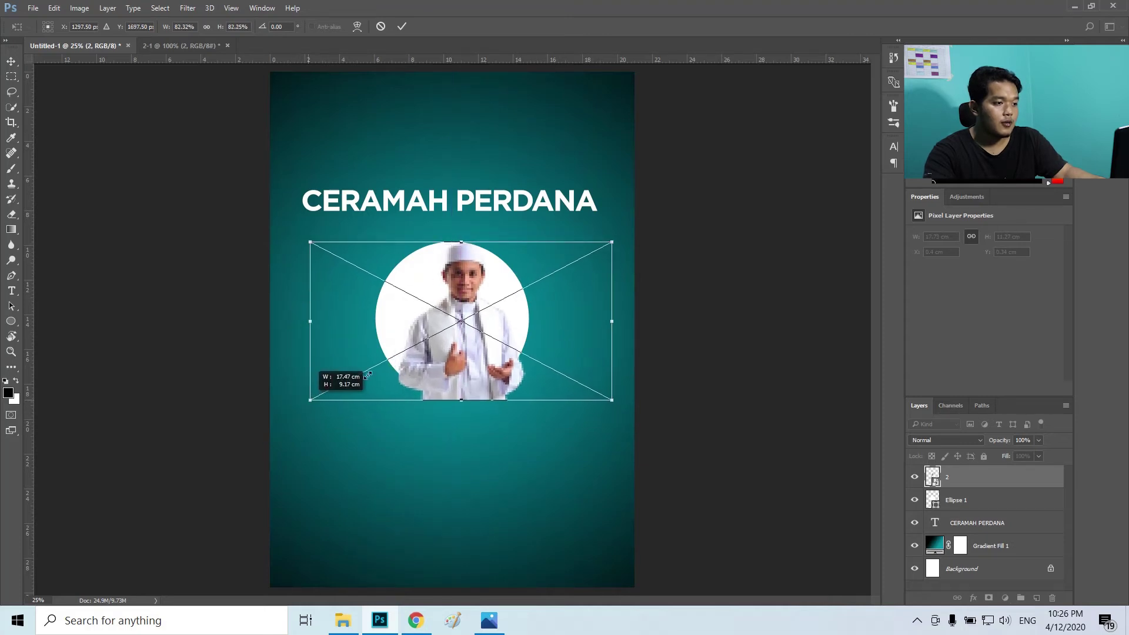
{"action": "left_click_drag", "start_coordinate": [559, 327], "coordinate": [546, 326]}
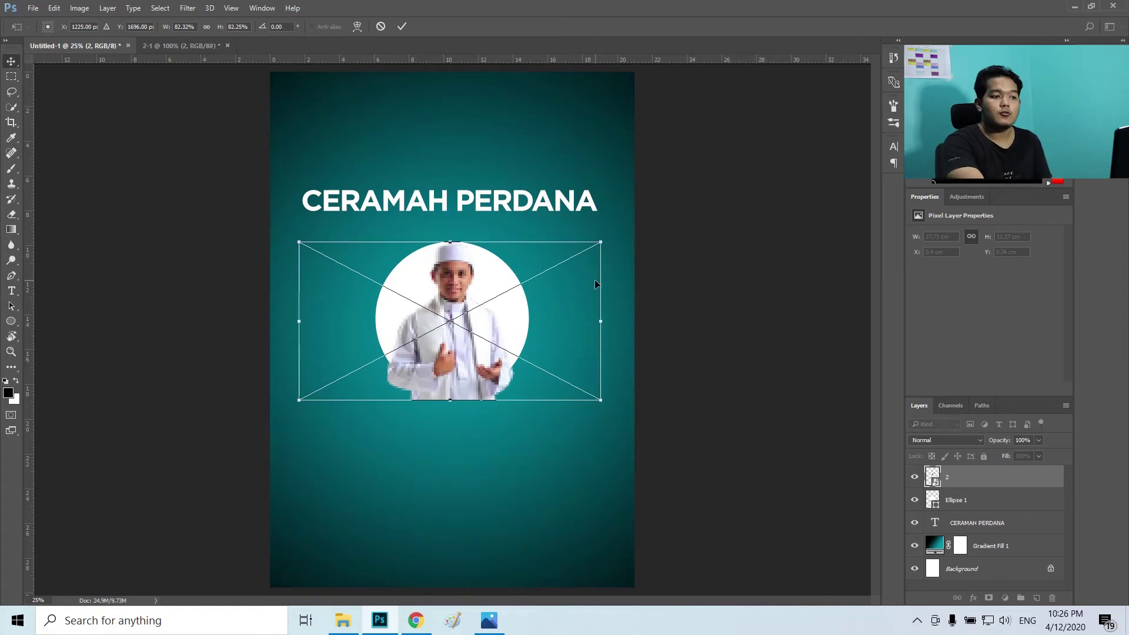
{"action": "key", "text": "Return"}
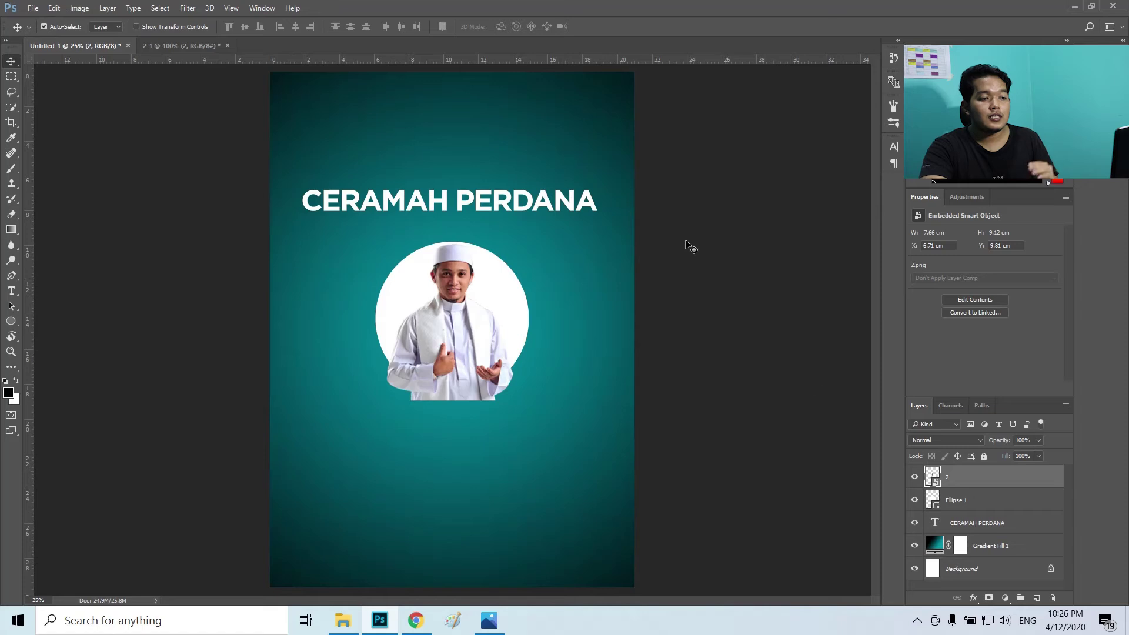
Clip the man's image layer to the white circle with a clipping mask.
{"action": "left_click", "coordinate": [965, 502]}
{"action": "left_click", "coordinate": [971, 485]}
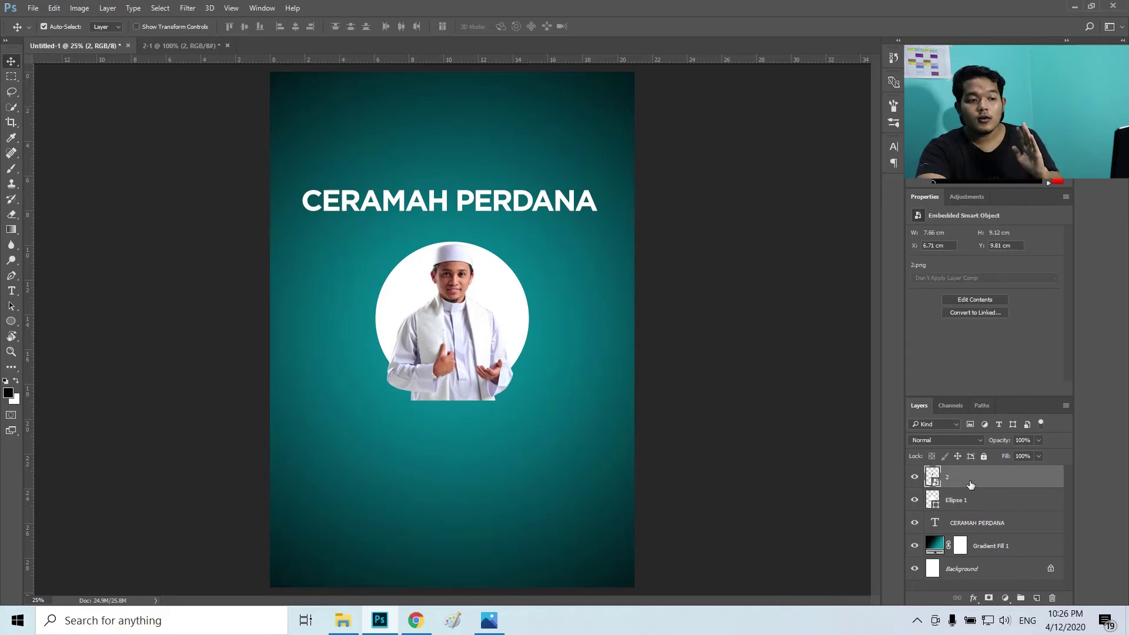
{"action": "right_click", "coordinate": [971, 485]}
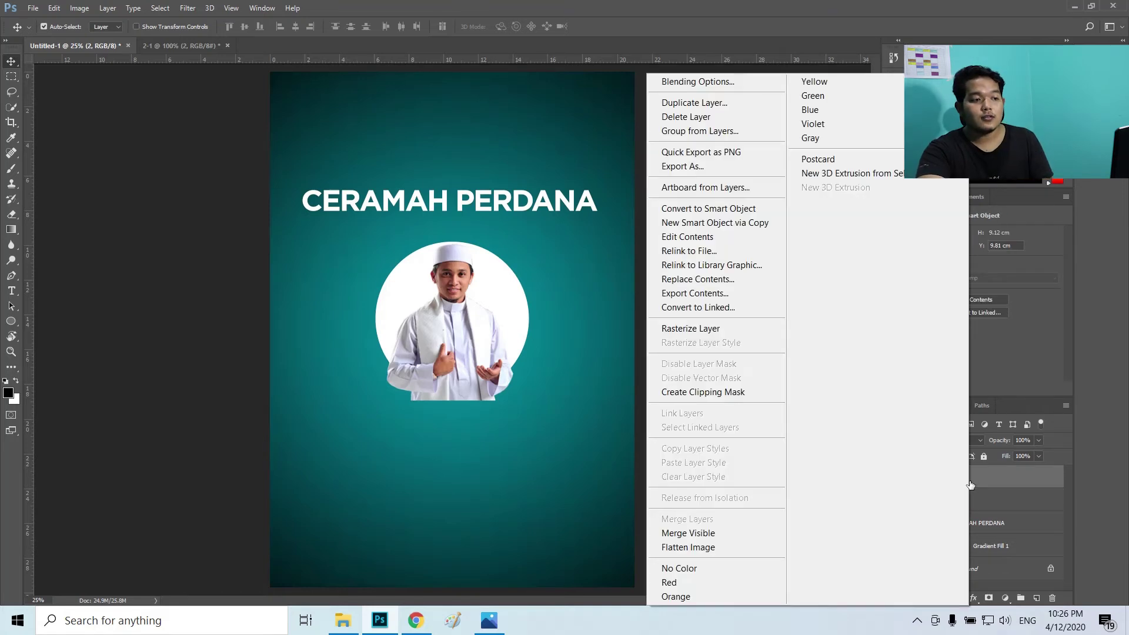
{"action": "left_click", "coordinate": [739, 394]}
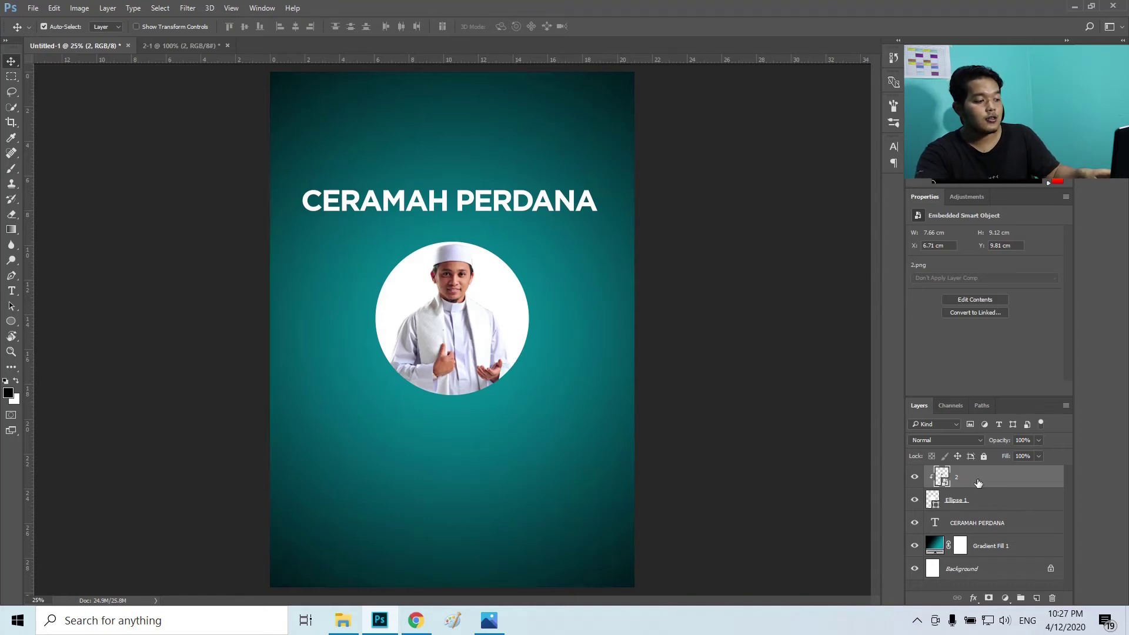
Shift the clipped man slightly down and to the right inside the circle.
{"action": "key", "text": "ctrl+t"}
{"action": "mouse_move", "coordinate": [542, 344]}
{"action": "left_mouse_down"}
{"action": "mouse_move", "coordinate": [568, 334]}
{"action": "mouse_move", "coordinate": [573, 374]}
{"action": "mouse_move", "coordinate": [541, 431]}
{"action": "mouse_move", "coordinate": [565, 412]}
{"action": "mouse_move", "coordinate": [588, 356]}
{"action": "mouse_move", "coordinate": [564, 345]}
{"action": "left_mouse_up"}
{"action": "key", "text": "Return"}
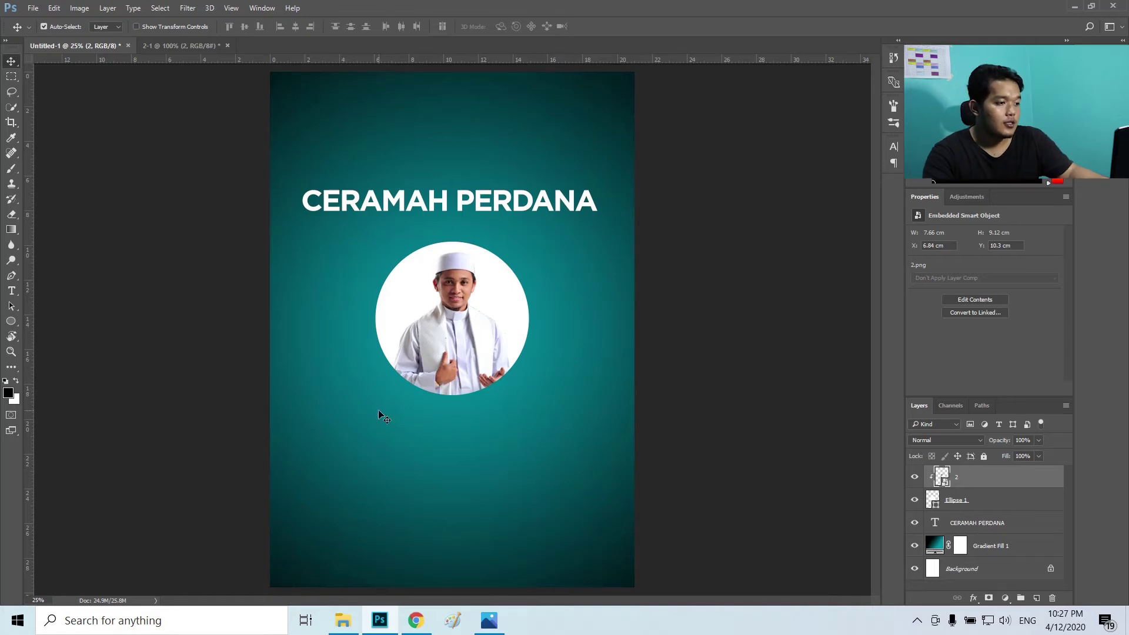
Add the white text line "TARIKH : 5 DISEMBER 2020" below the circle with the Type tool.
{"action": "key", "text": "t"}
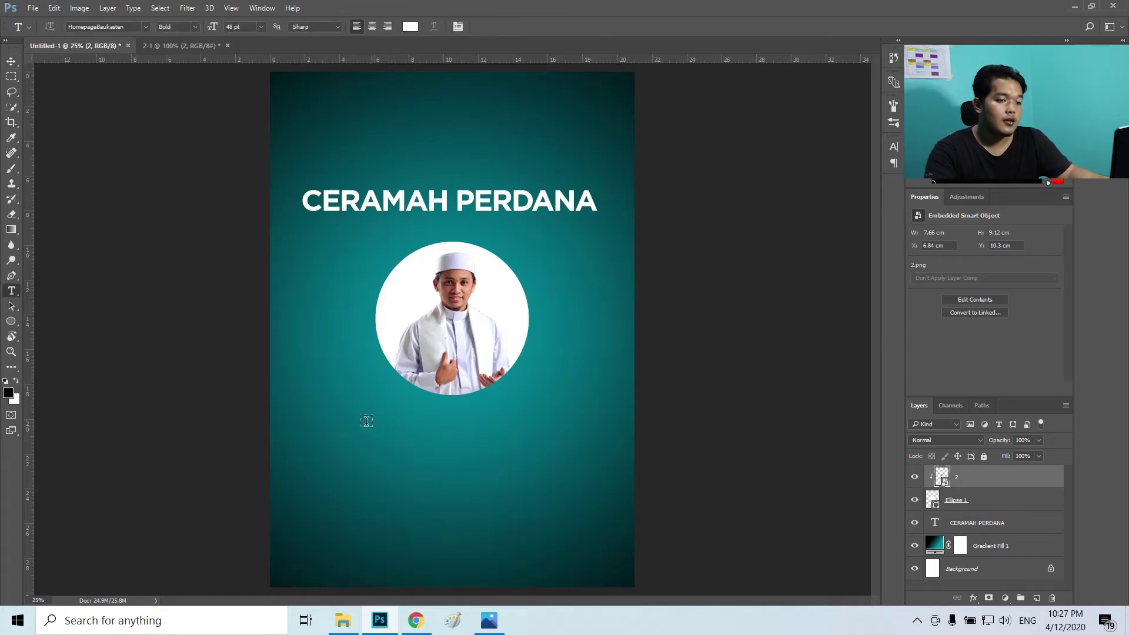
{"action": "left_click", "coordinate": [358, 445]}
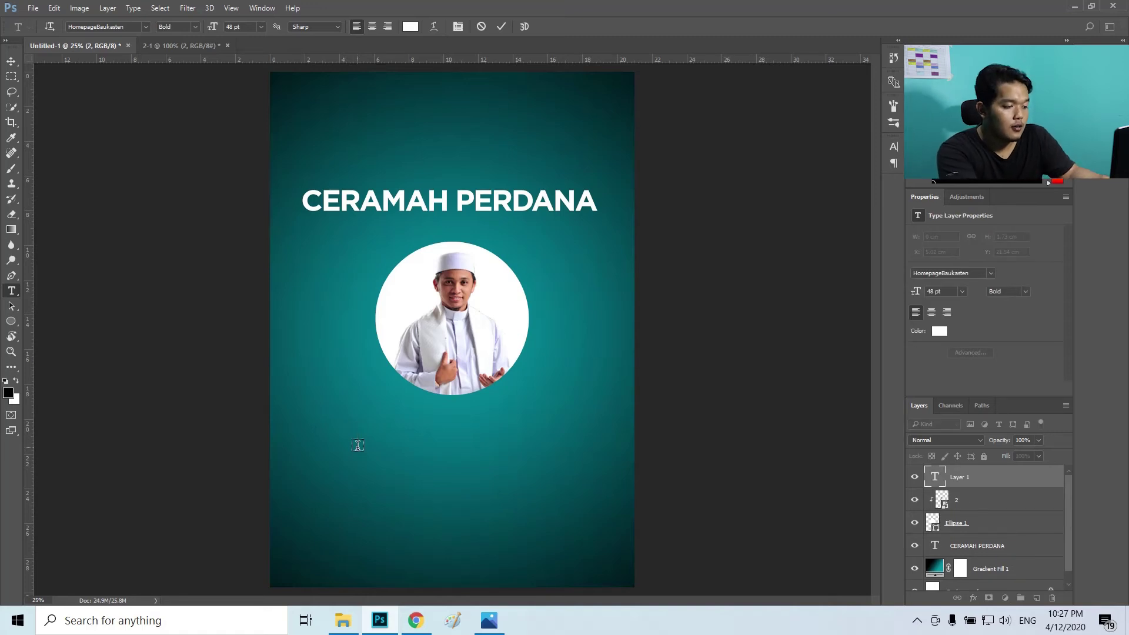
{"action": "type", "text": "TAR"}
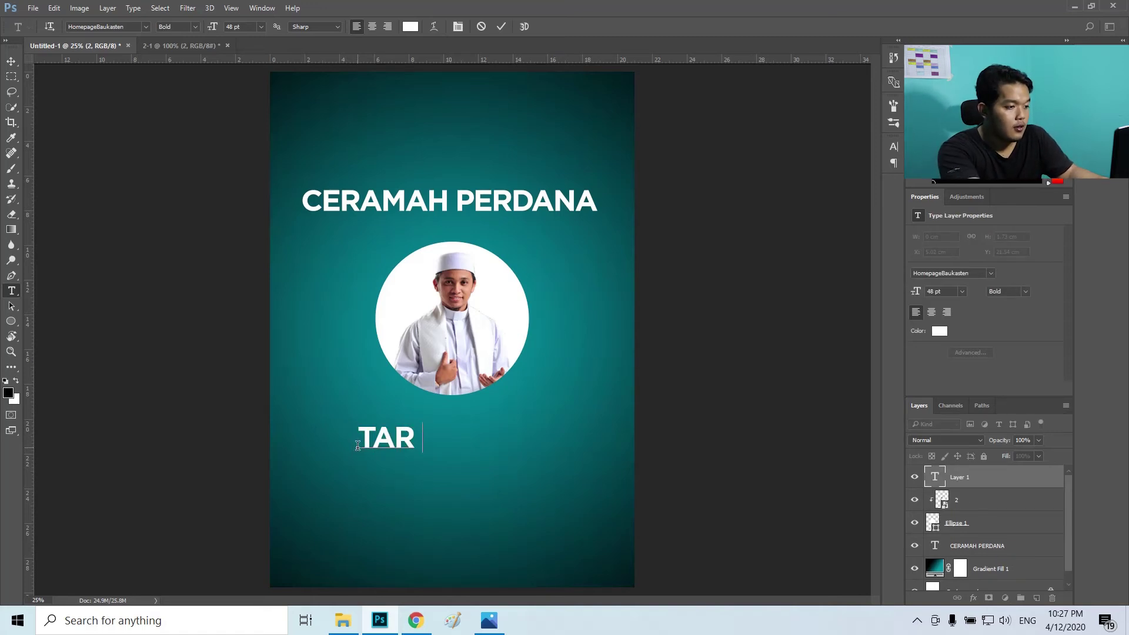
{"action": "type", "text": "IKH"}
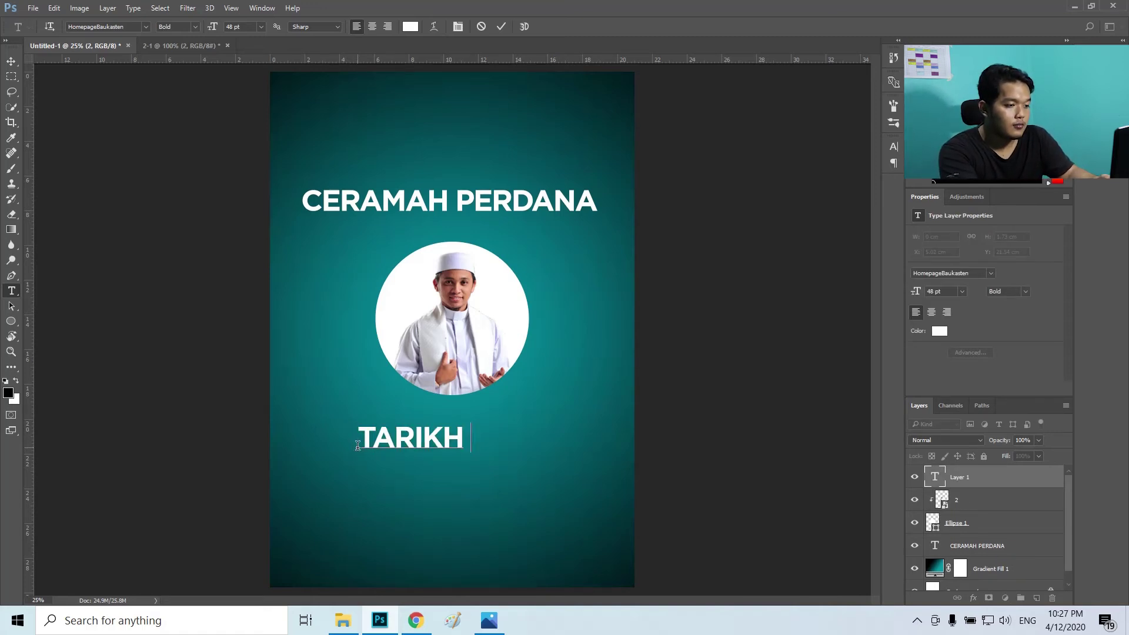
{"action": "type", "text": " : A"}
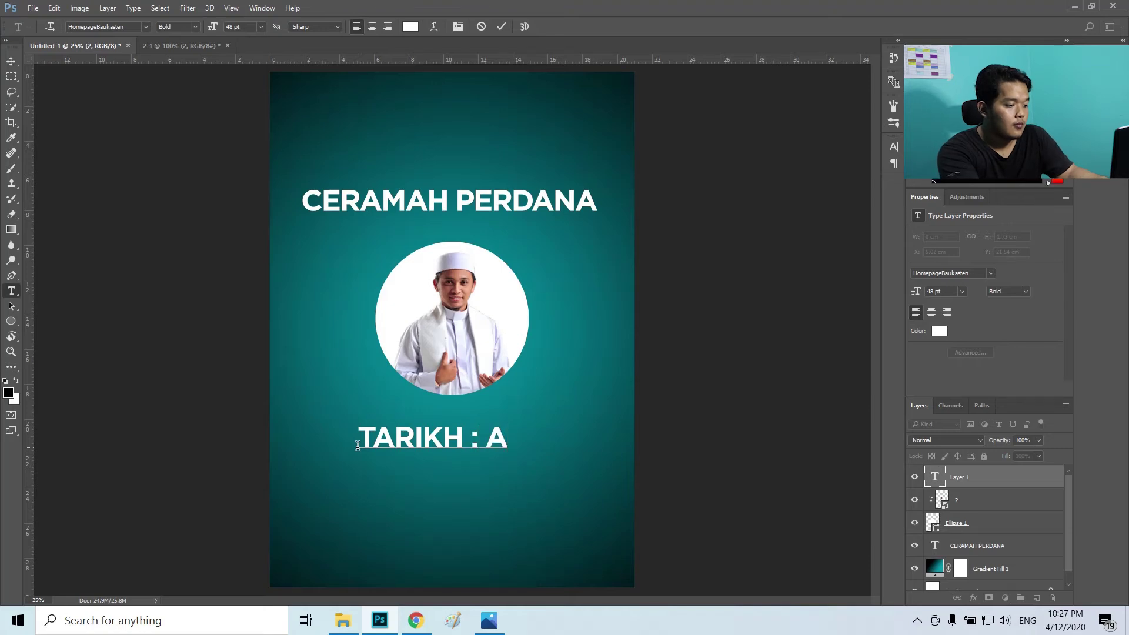
{"action": "key", "text": "BackSpace"}
{"action": "type", "text": "5 DISEMBE"}
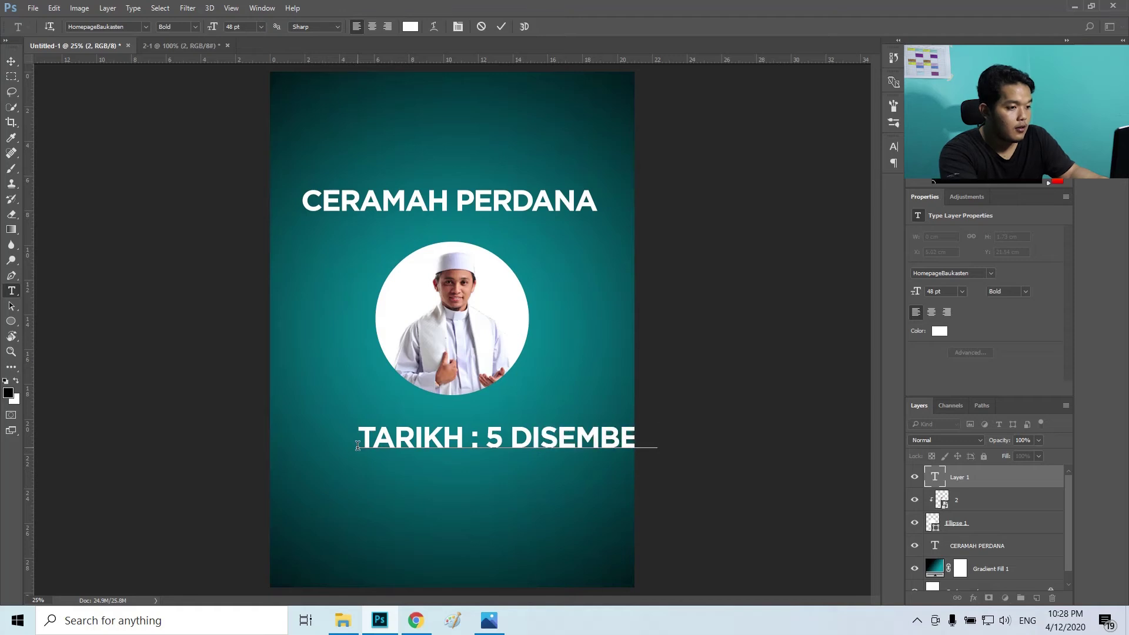
{"action": "type", "text": "R 2020"}
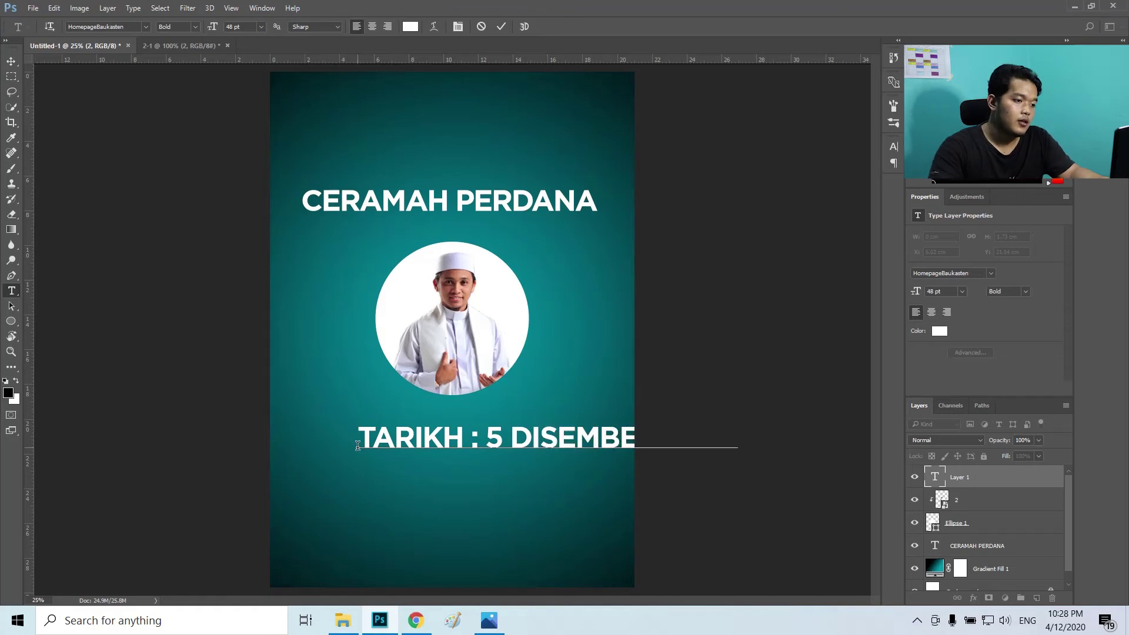
{"action": "left_click", "coordinate": [577, 488]}
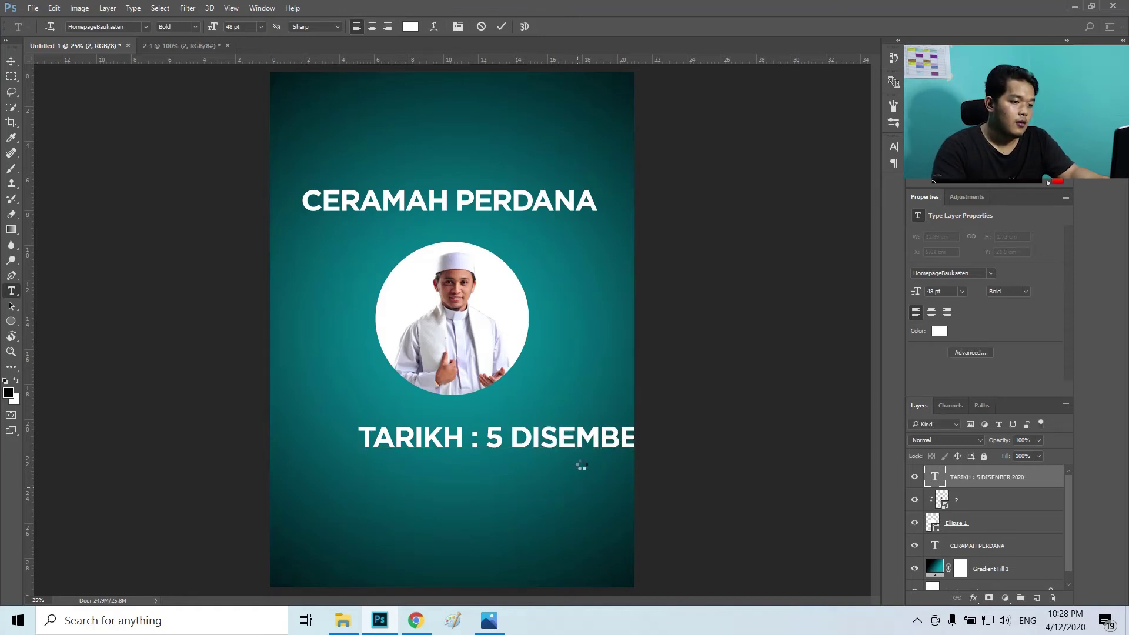
Set the date line's font size to 18 pt and move it to roughly centred below the circle.
{"action": "left_click", "coordinate": [556, 437]}
{"action": "left_click_drag", "start_coordinate": [583, 479], "coordinate": [488, 489]}
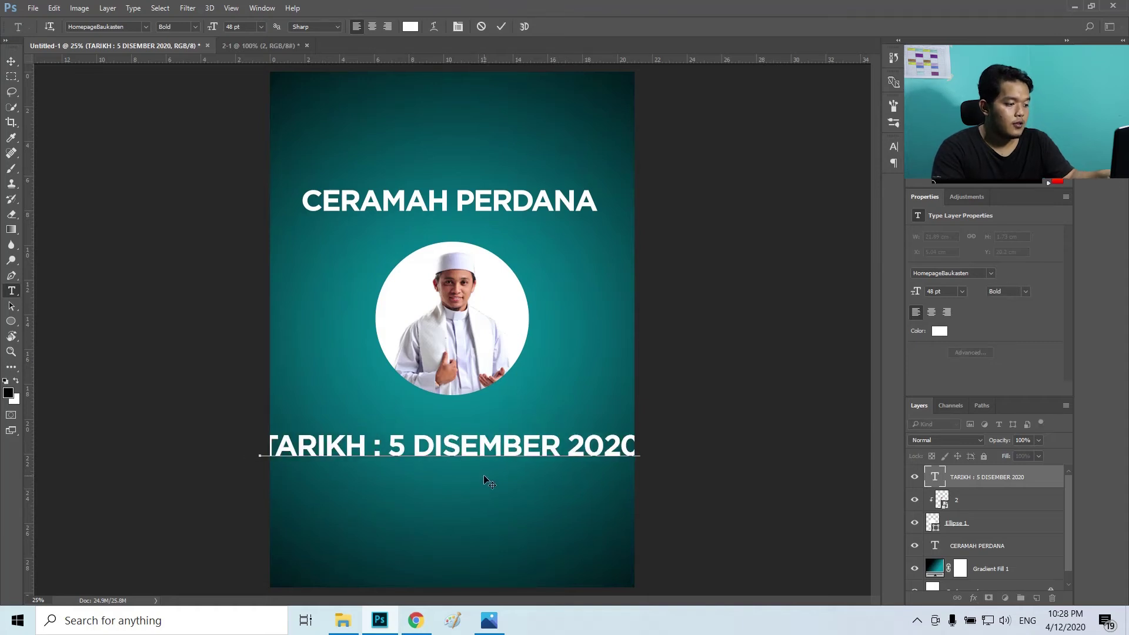
{"action": "key", "text": "ctrl+a"}
{"action": "left_click", "coordinate": [260, 29]}
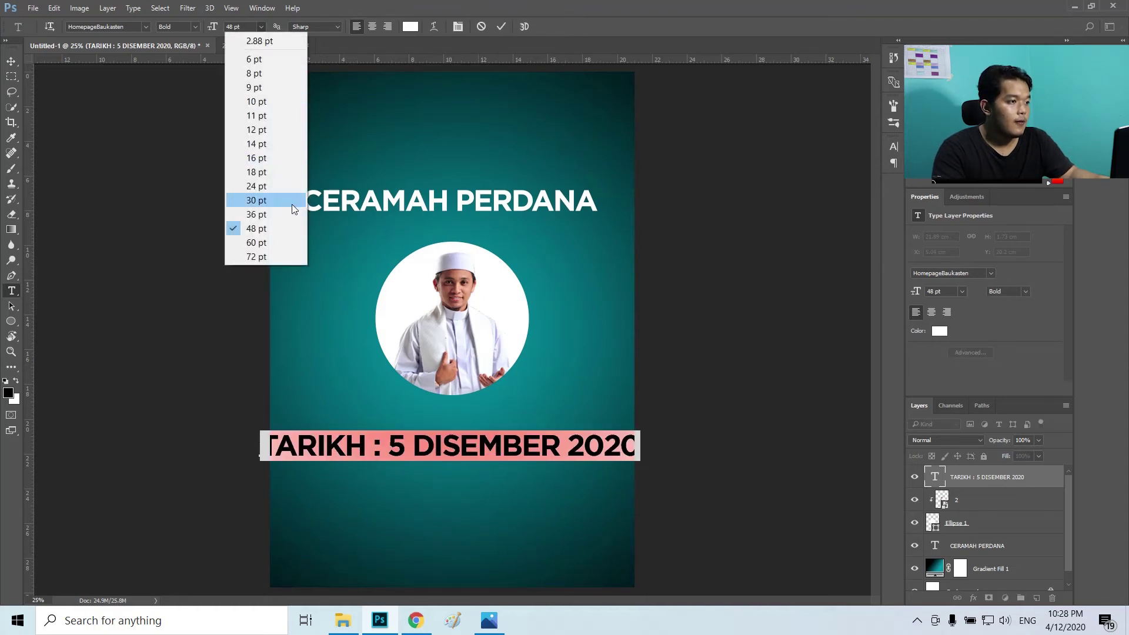
{"action": "left_click", "coordinate": [276, 168]}
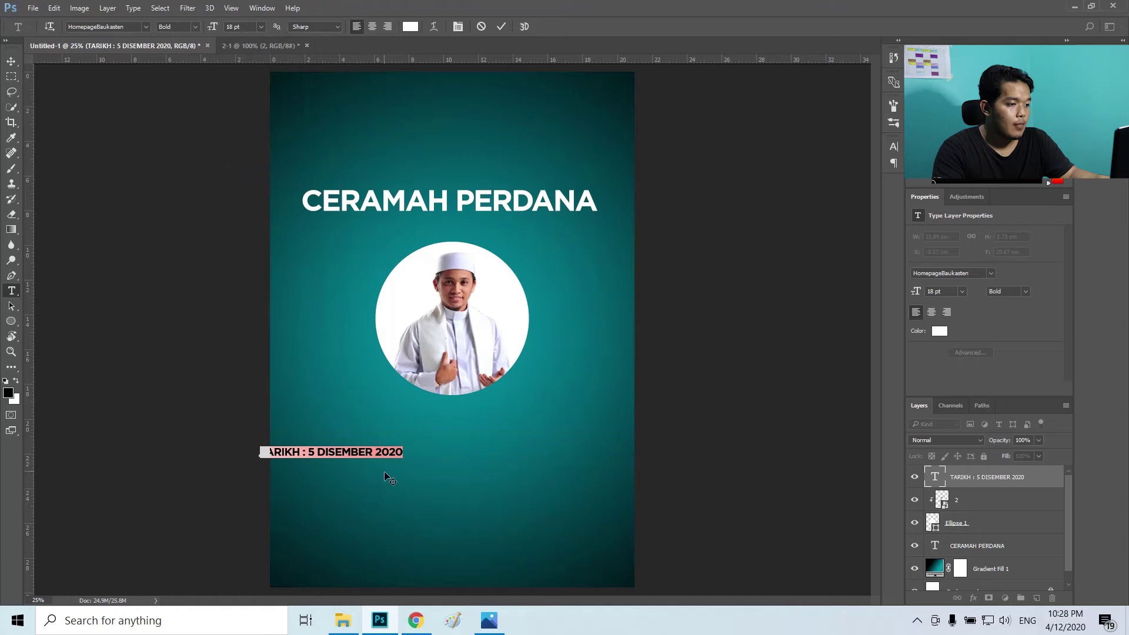
{"action": "left_click_drag", "start_coordinate": [391, 474], "coordinate": [497, 459]}
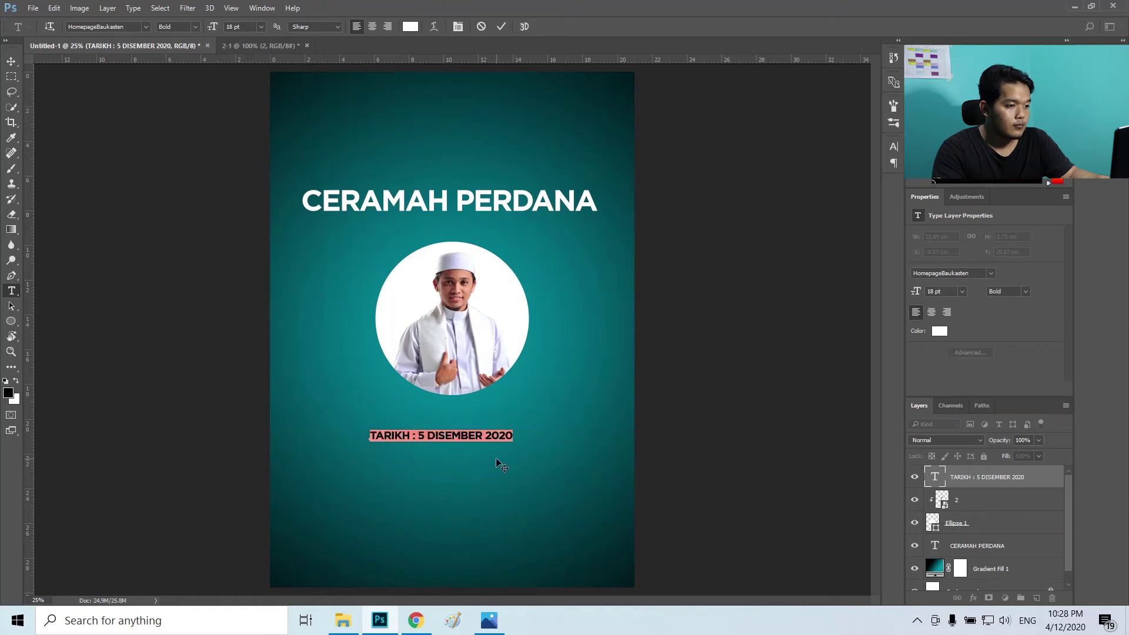
Add "(SABTU)" to the end of the date line below the circle.
{"action": "left_click", "coordinate": [521, 436]}
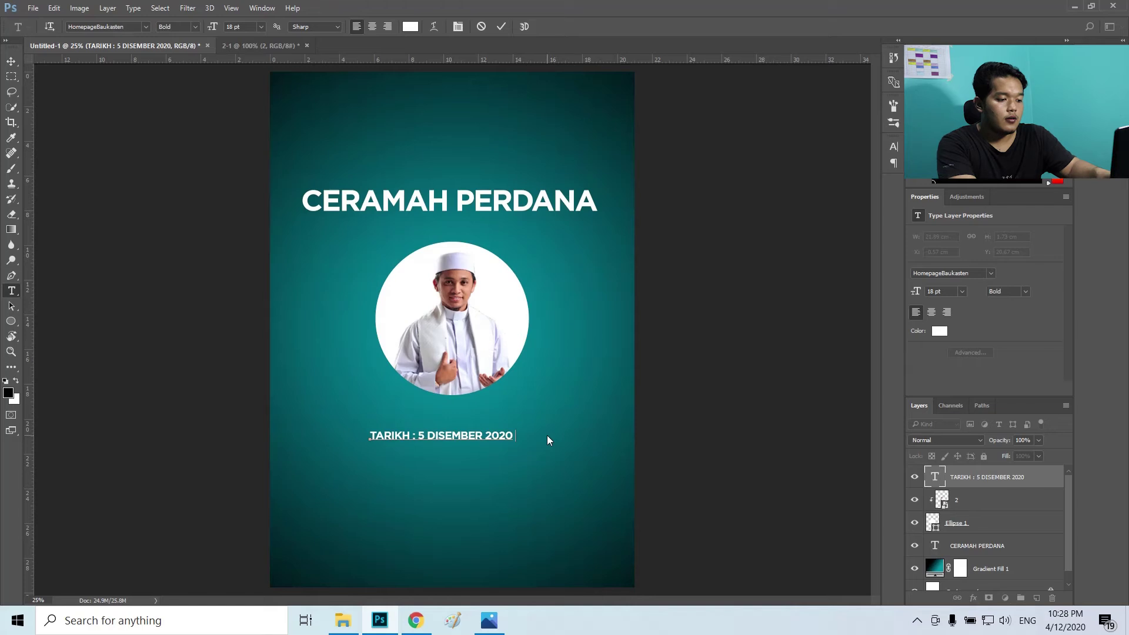
{"action": "type", "text": "("}
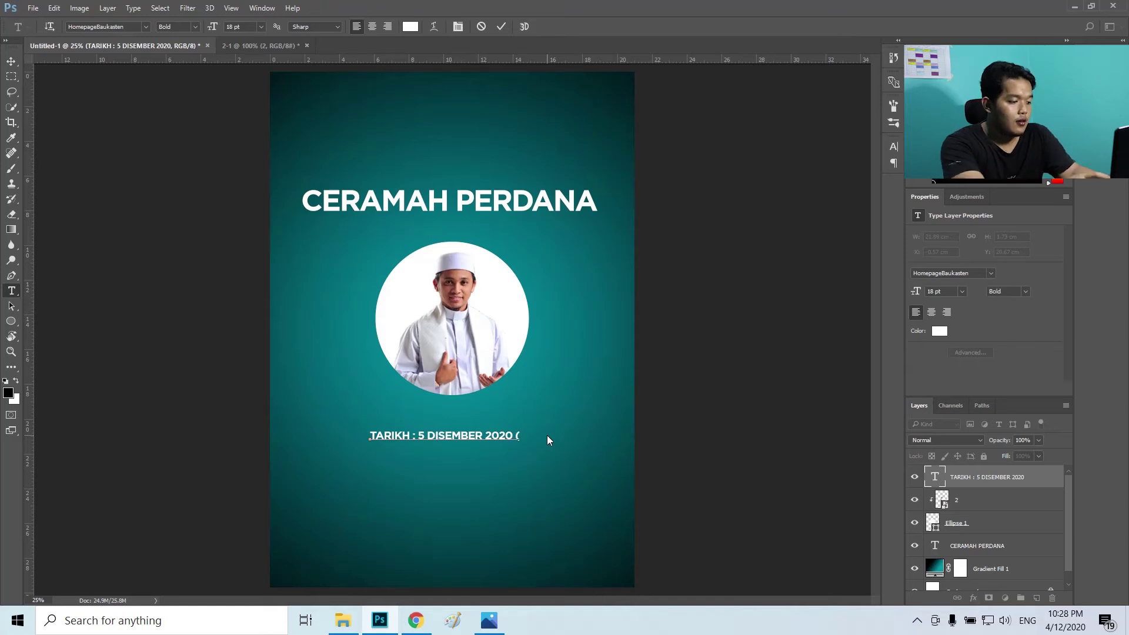
{"action": "type", "text": "SAB"}
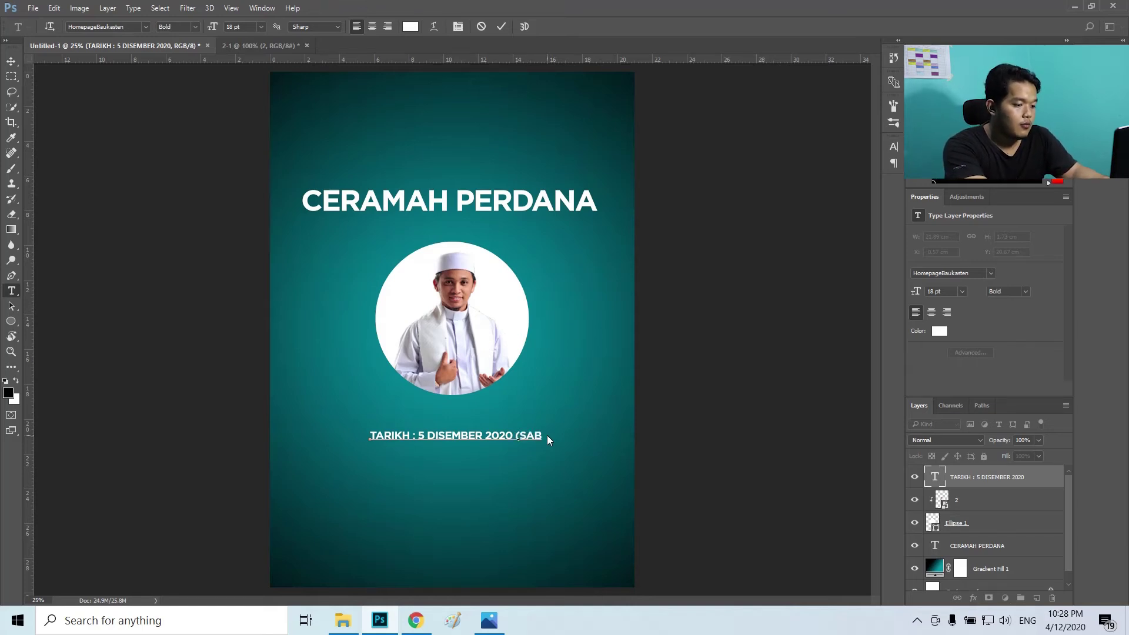
{"action": "type", "text": "TU)"}
Add a second line reading "MASA : 8 MALAM - 10 MALAM" under the date, with its colon lined up with the one above.
{"action": "key", "text": "Return"}
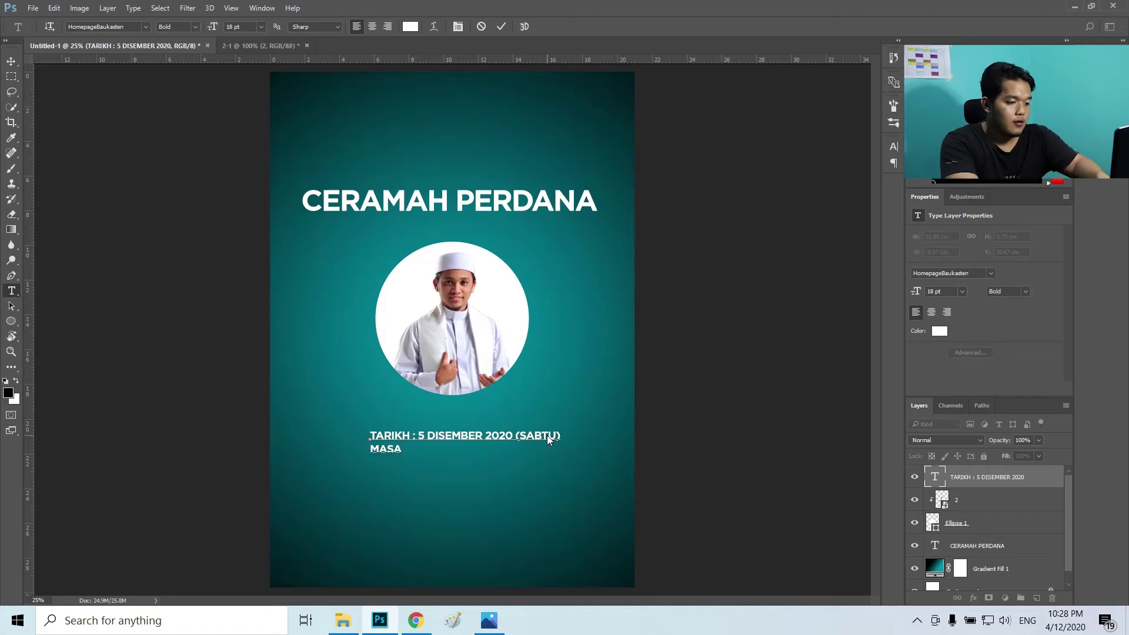
{"action": "type", "text": ":"}
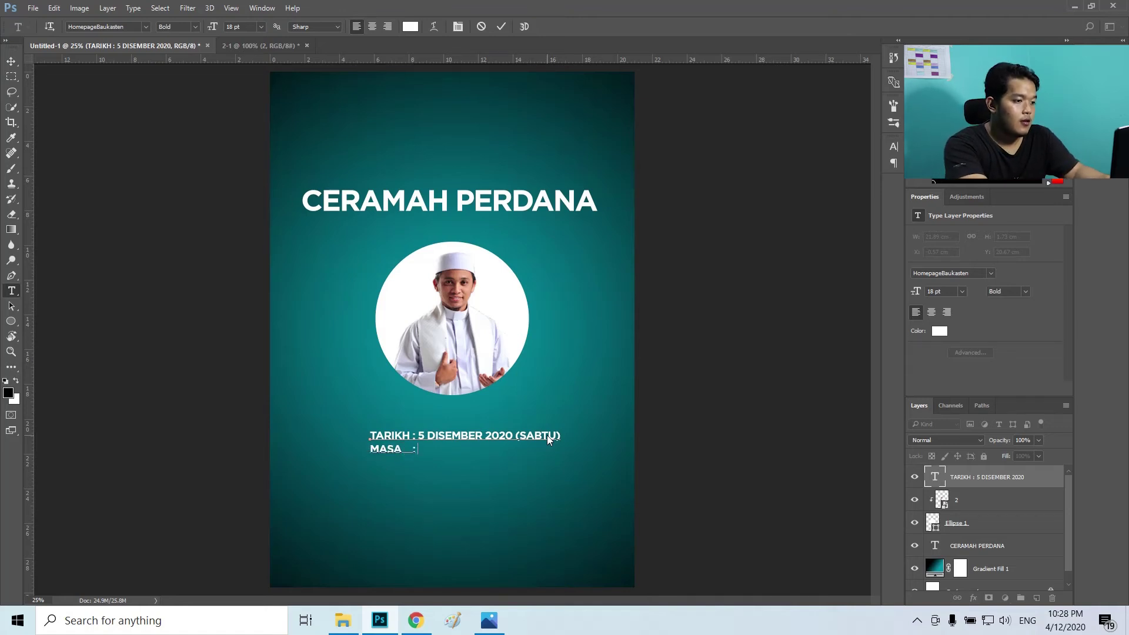
{"action": "type", "text": " 8"}
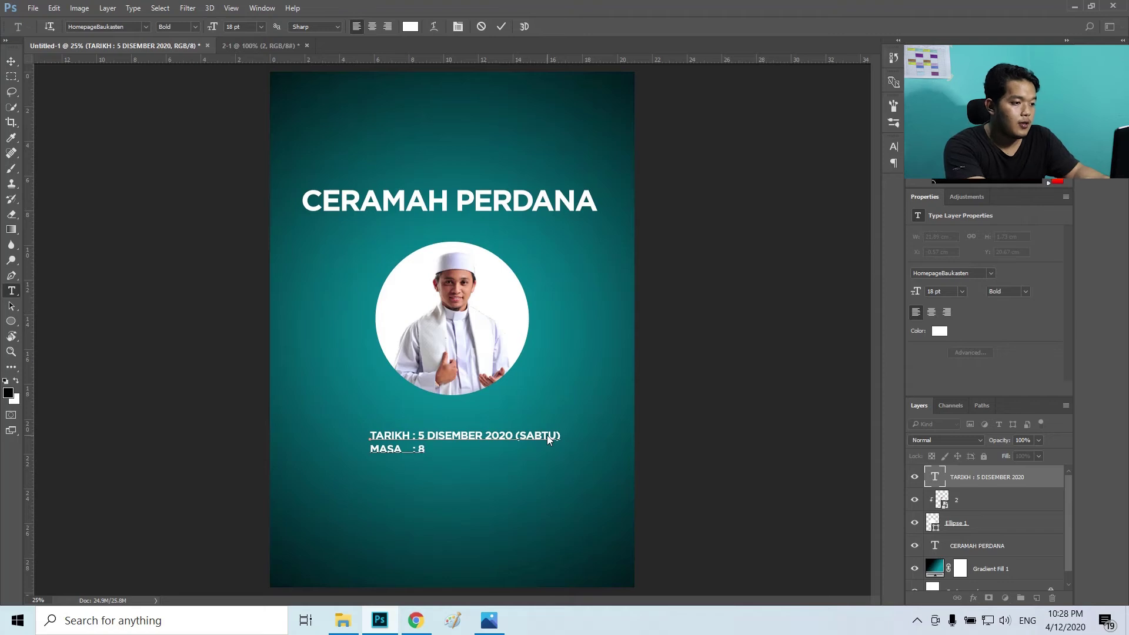
{"action": "type", "text": " MALAM"}
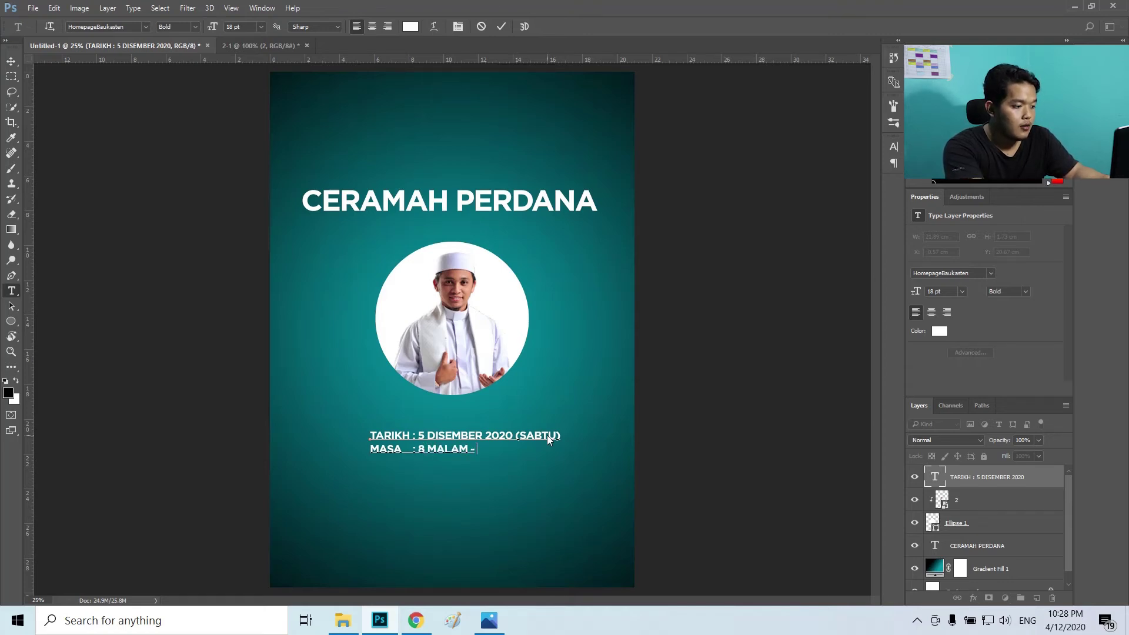
{"action": "type", "text": " - 10"}
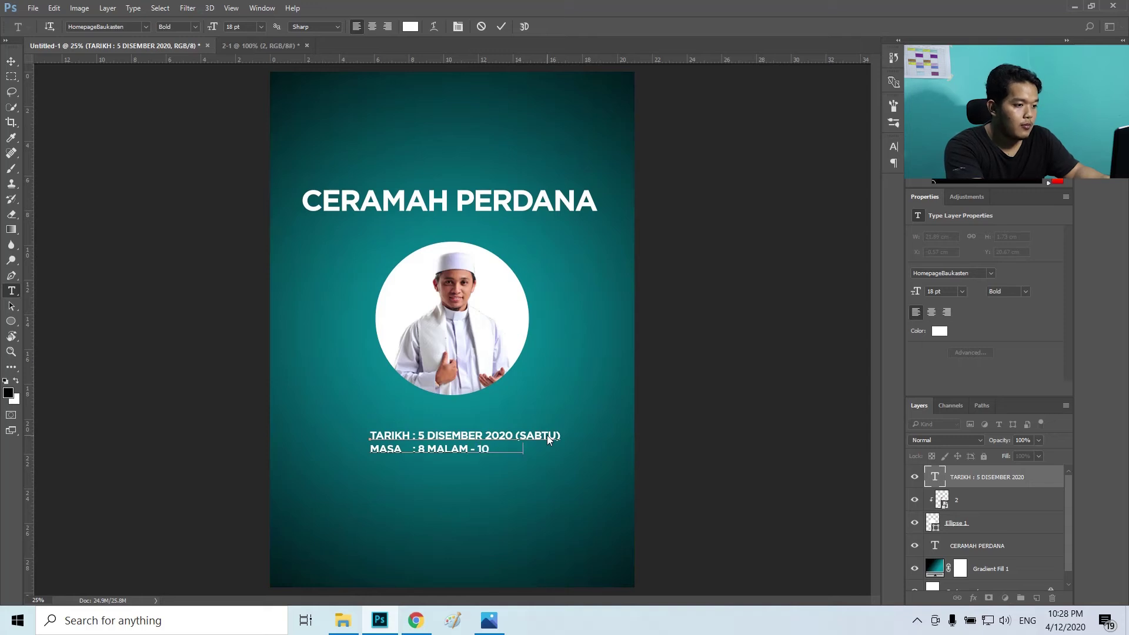
{"action": "type", "text": " MALAM"}
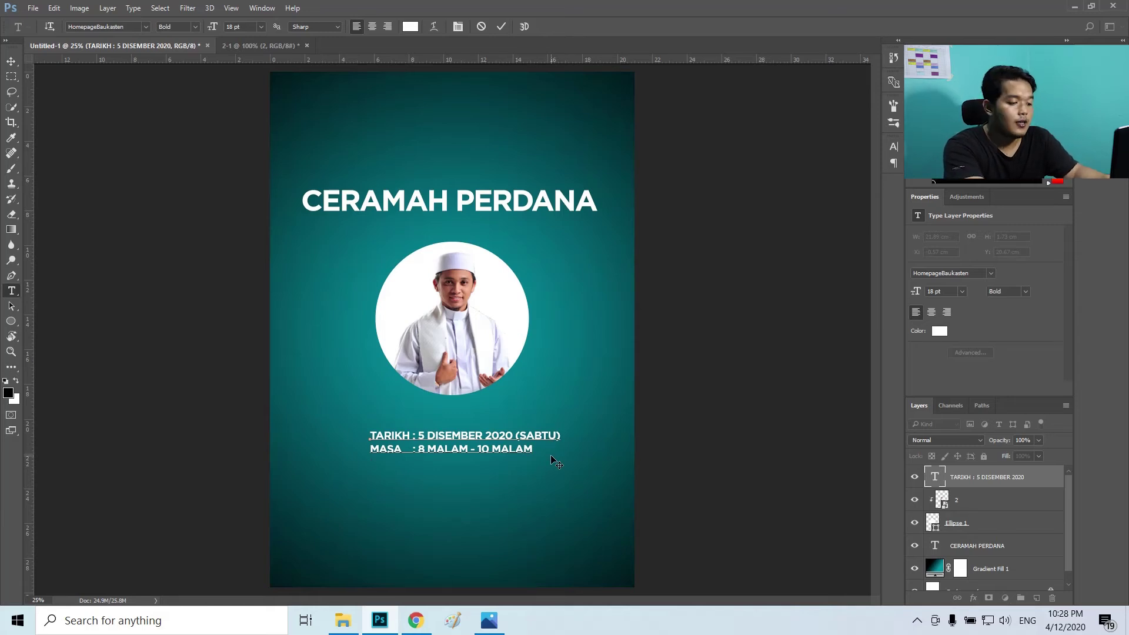
Add a third line reading "TEMPAT: GOOGLE MEET" under the time line.
{"action": "key", "text": "Return"}
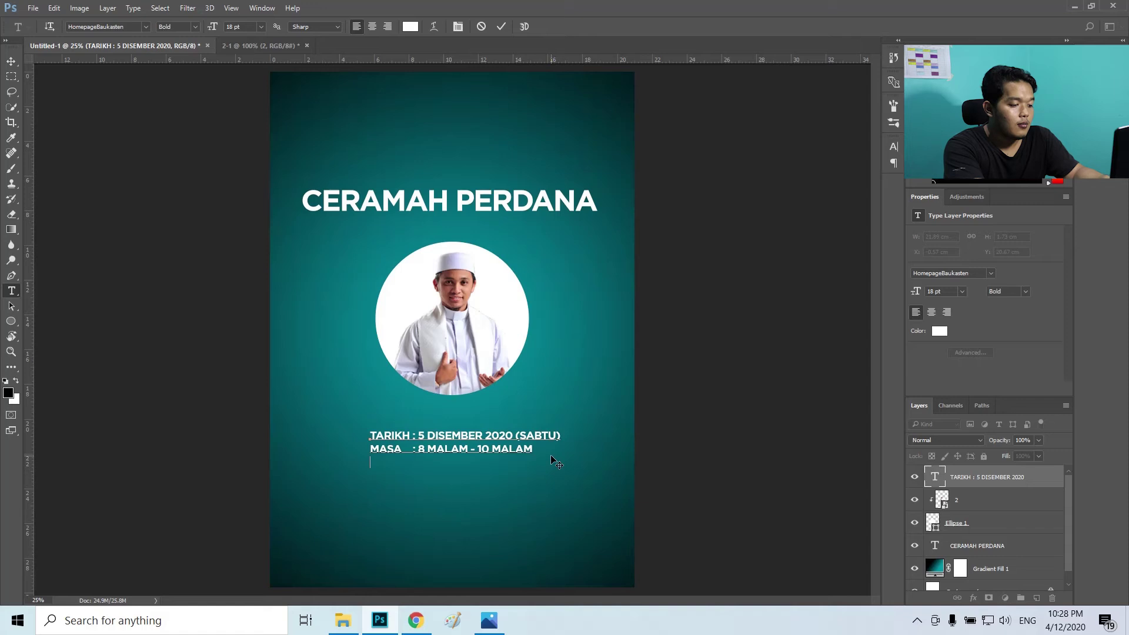
{"action": "type", "text": "TEMPAT"}
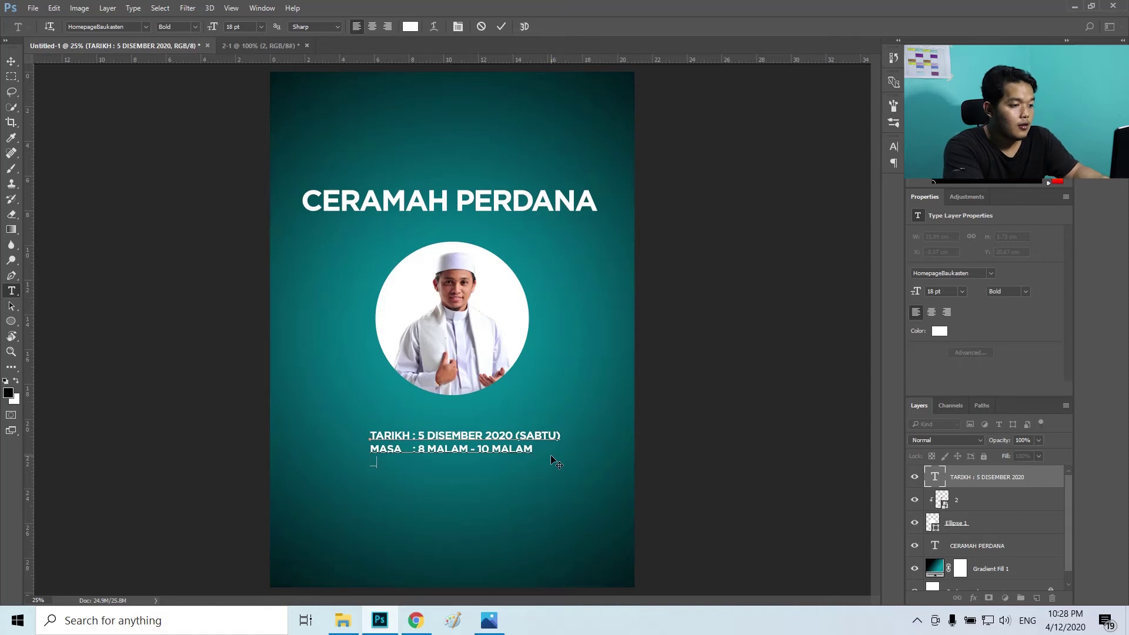
{"action": "type", "text": ": GOOG LE MEET"}
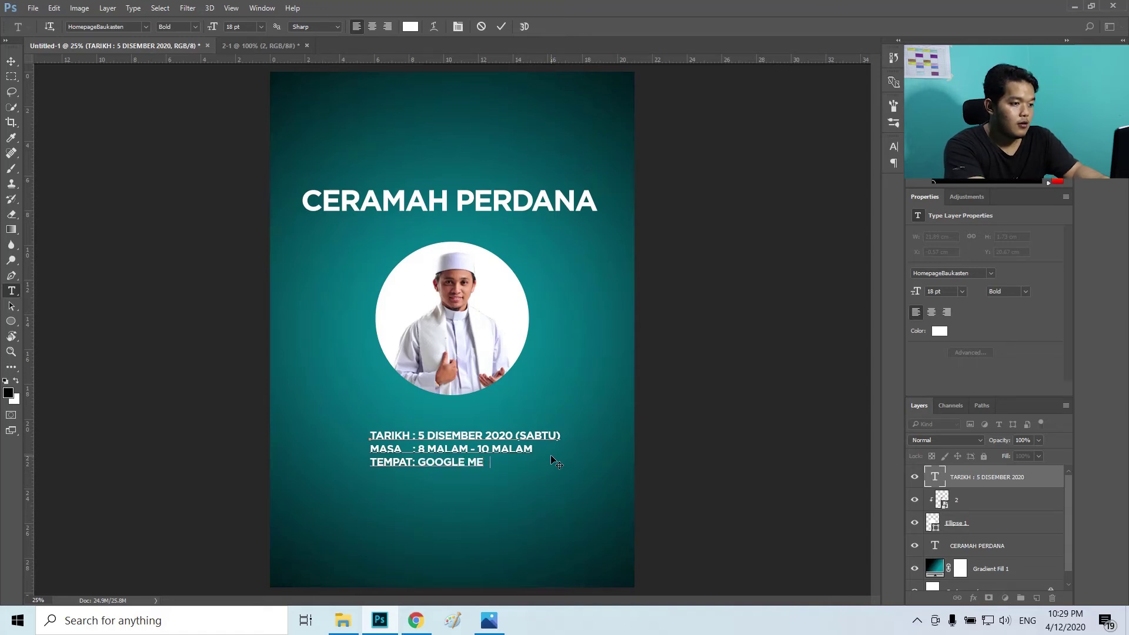
Reword the third line to "LIVE DI FACEBOOK" and move the event details block towards the poster's left edge.
{"action": "left_click_drag", "start_coordinate": [417, 462], "coordinate": [357, 471]}
{"action": "key", "text": "Right"}
{"action": "key", "text": "Right"}
{"action": "type", "text": "LIVE "}
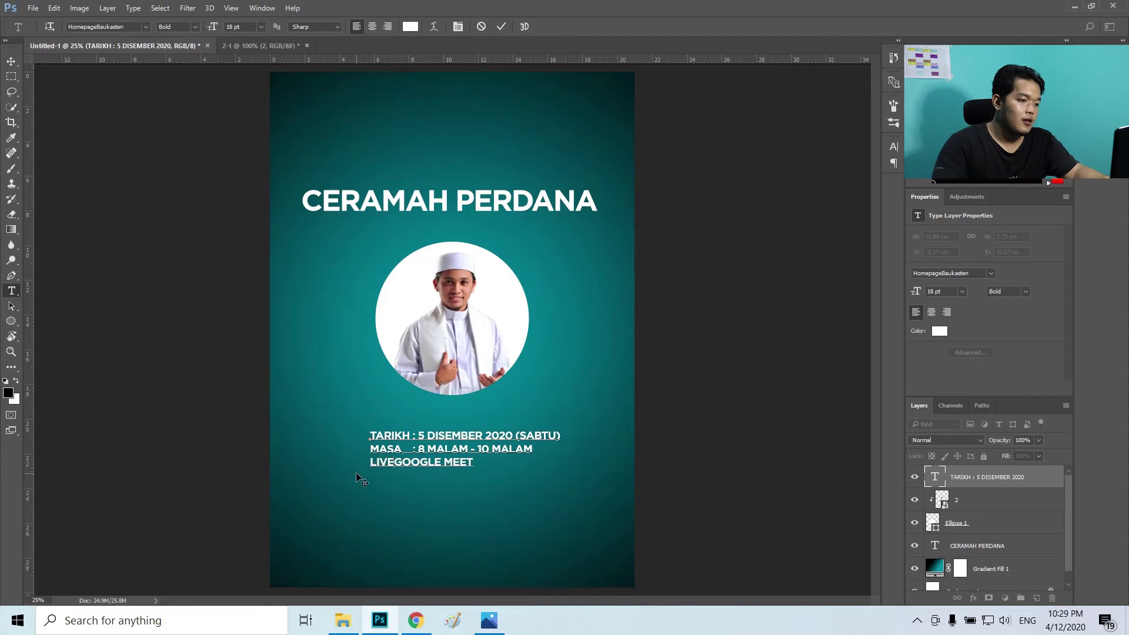
{"action": "type", "text": "F"}
{"action": "key", "text": "BackSpace"}
{"action": "type", "text": "DI"}
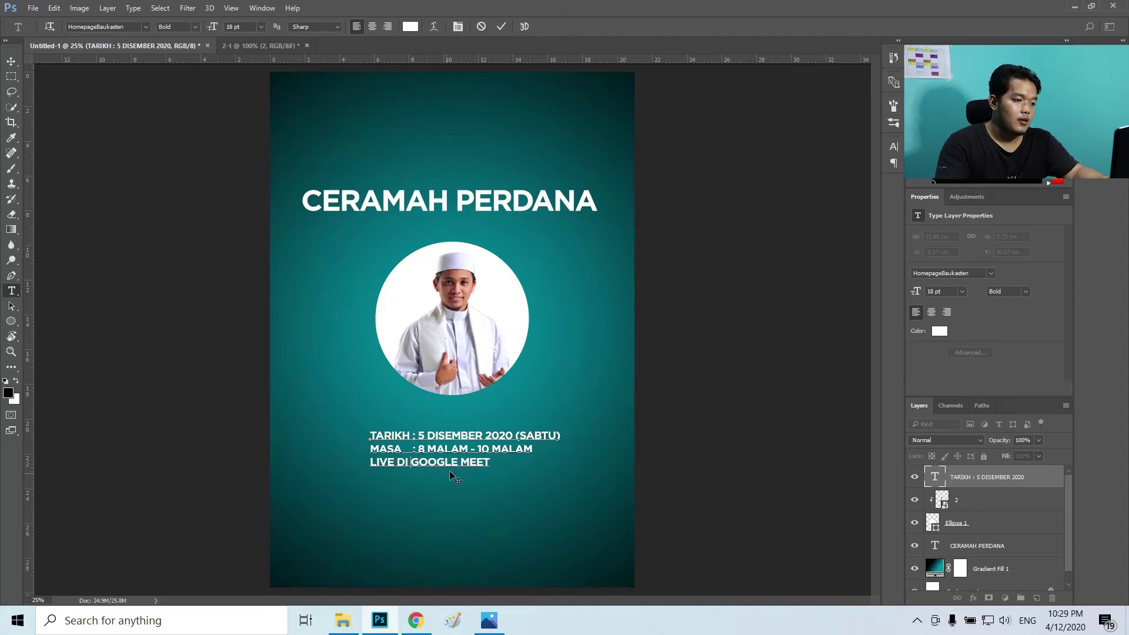
{"action": "left_click_drag", "start_coordinate": [492, 463], "coordinate": [415, 471]}
{"action": "type", "text": "FACEBOOK"}
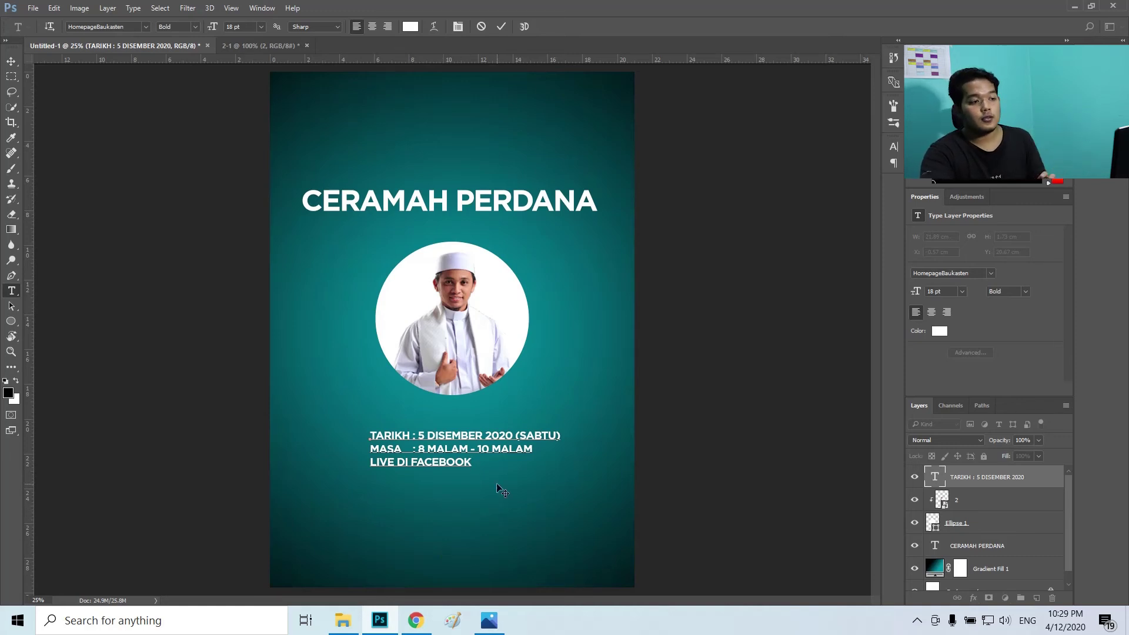
{"action": "left_click_drag", "start_coordinate": [485, 482], "coordinate": [404, 481]}
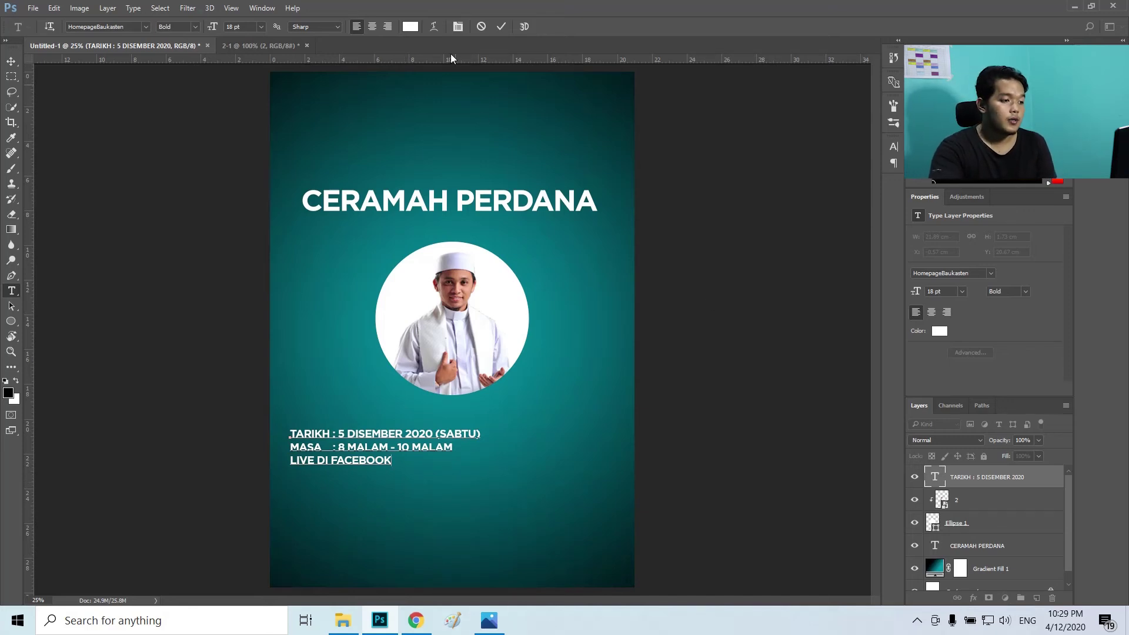
{"action": "left_click", "coordinate": [504, 29]}
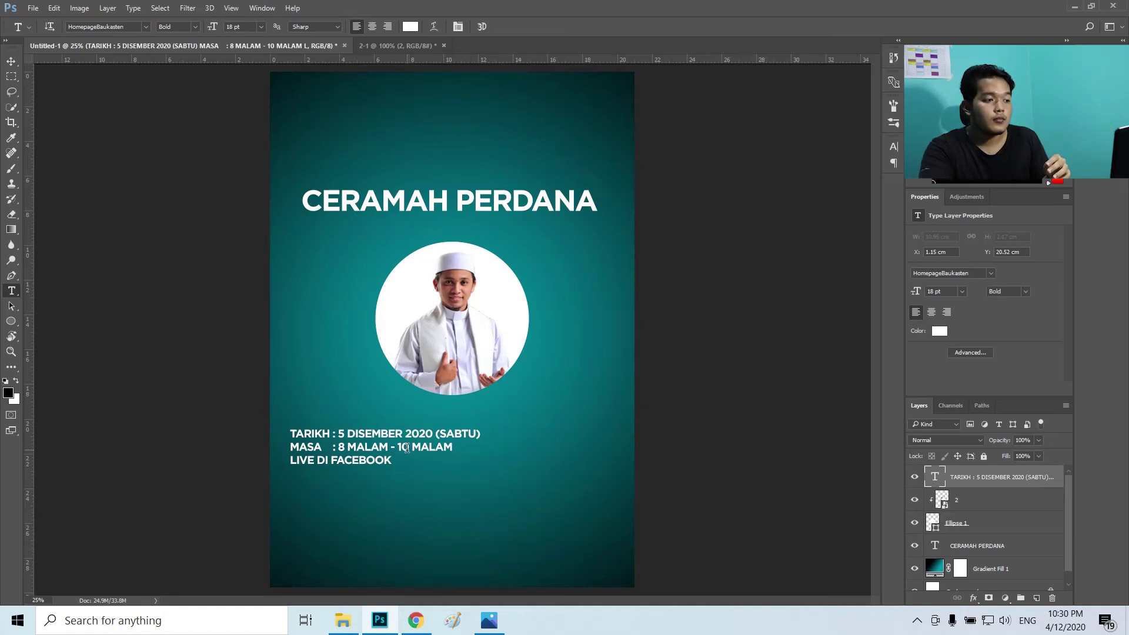
Centre-align the three event detail lines and move the block to roughly centred just below the circle.
{"action": "left_click", "coordinate": [394, 461]}
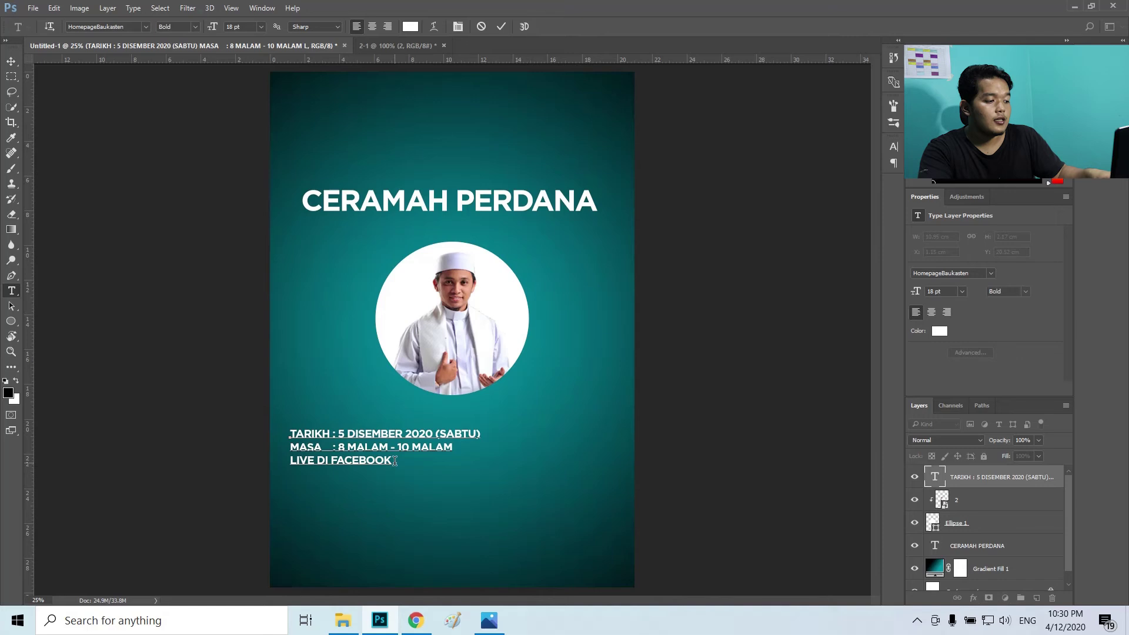
{"action": "key", "text": "ctrl+a"}
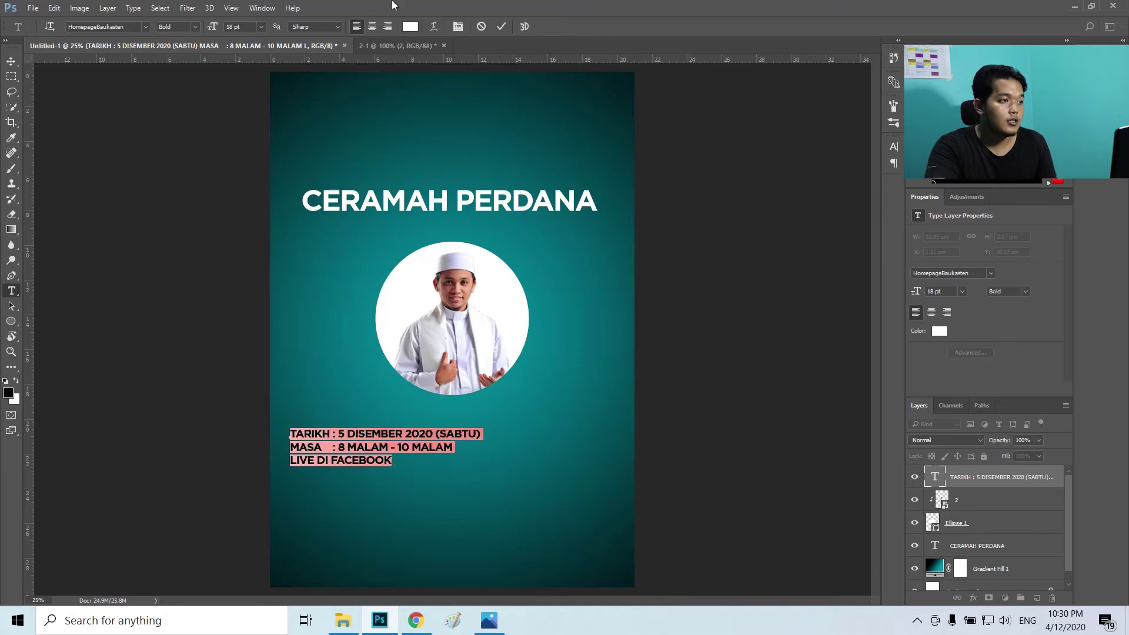
{"action": "left_click", "coordinate": [374, 27]}
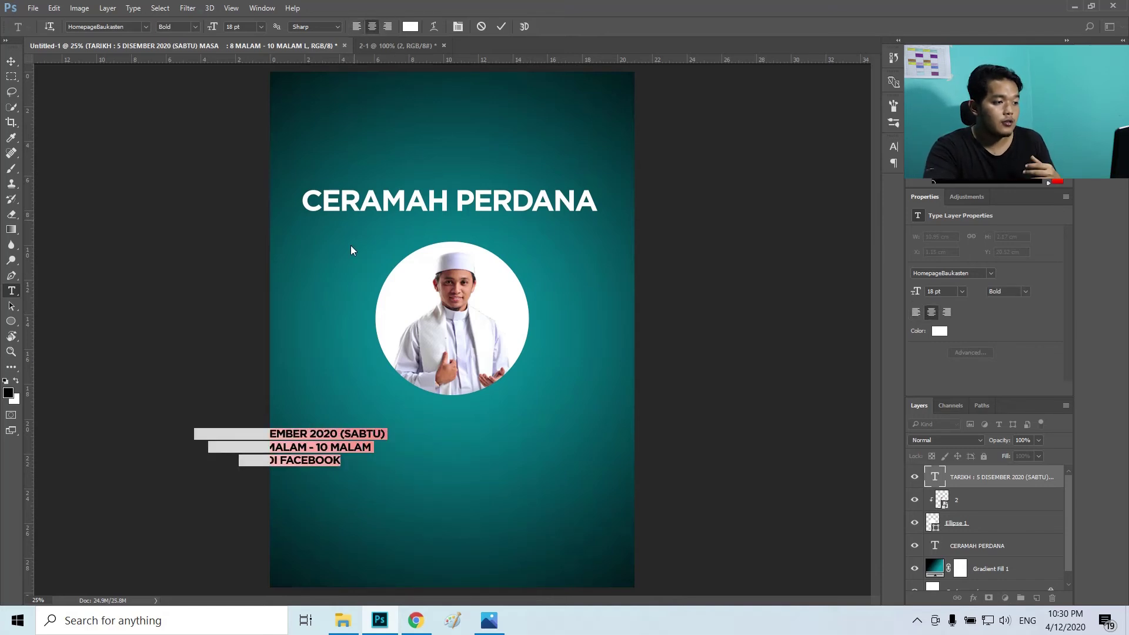
{"action": "left_click_drag", "start_coordinate": [370, 480], "coordinate": [506, 469]}
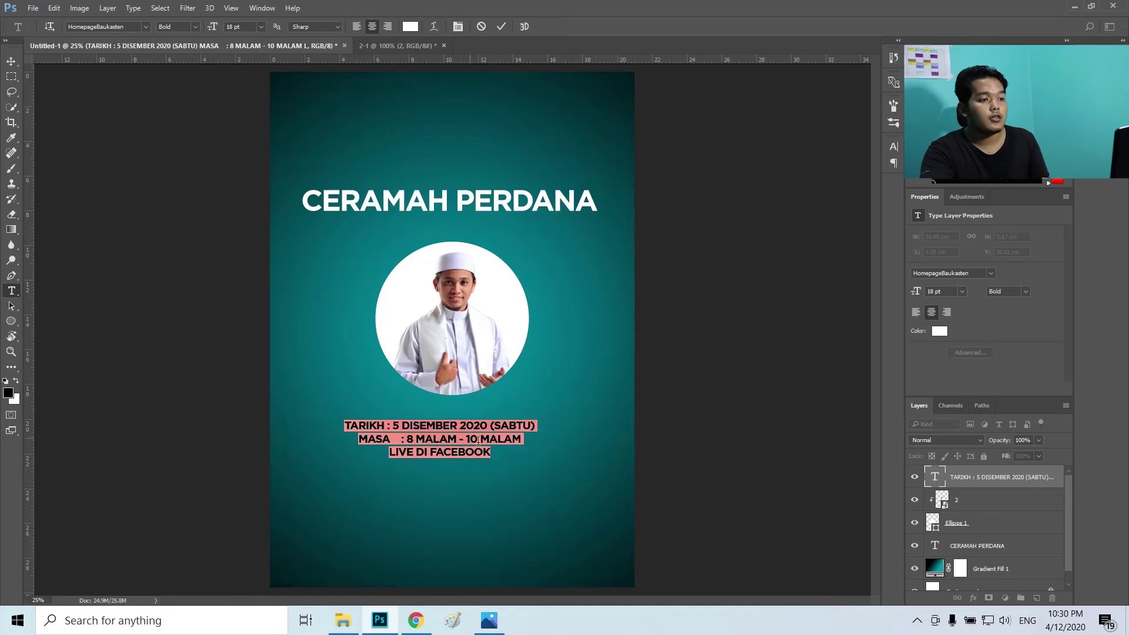
{"action": "left_click_drag", "start_coordinate": [496, 469], "coordinate": [498, 469]}
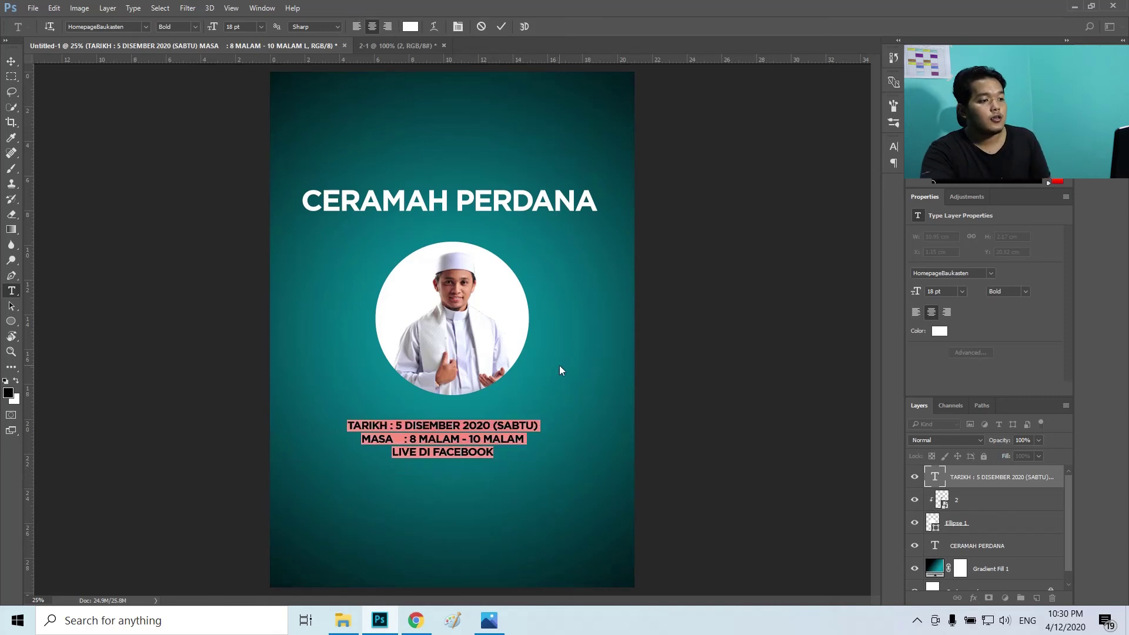
{"action": "left_click", "coordinate": [502, 26]}
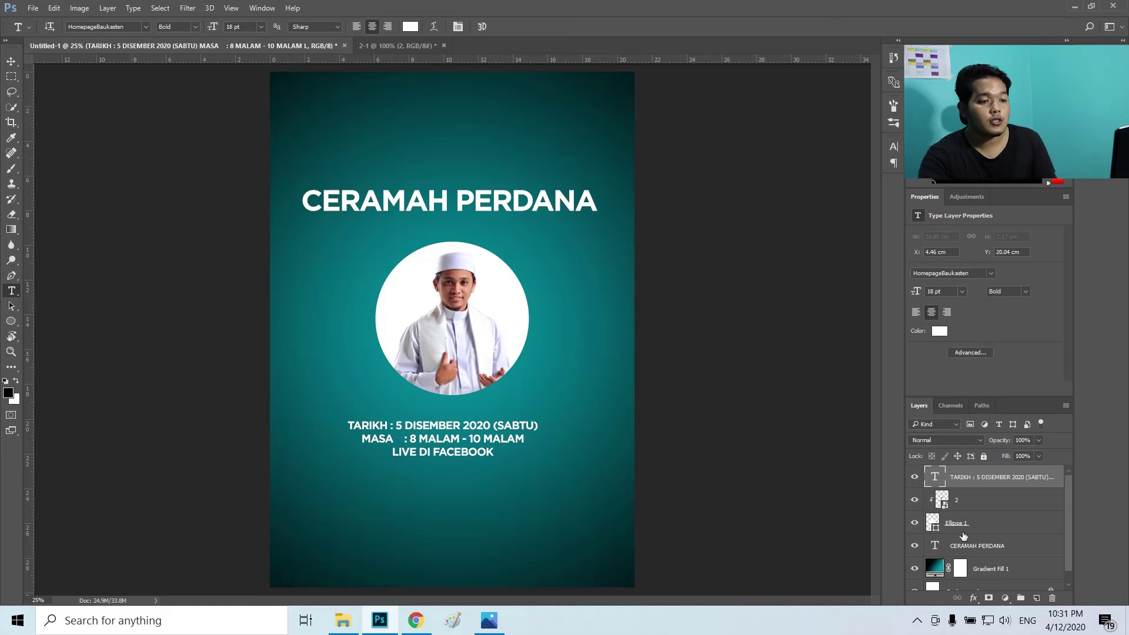
{"action": "scroll", "coordinate": [974, 543], "scroll_direction": "down", "scroll_amount": 2}
{"action": "scroll", "coordinate": [975, 543], "scroll_direction": "up", "scroll_amount": 2}
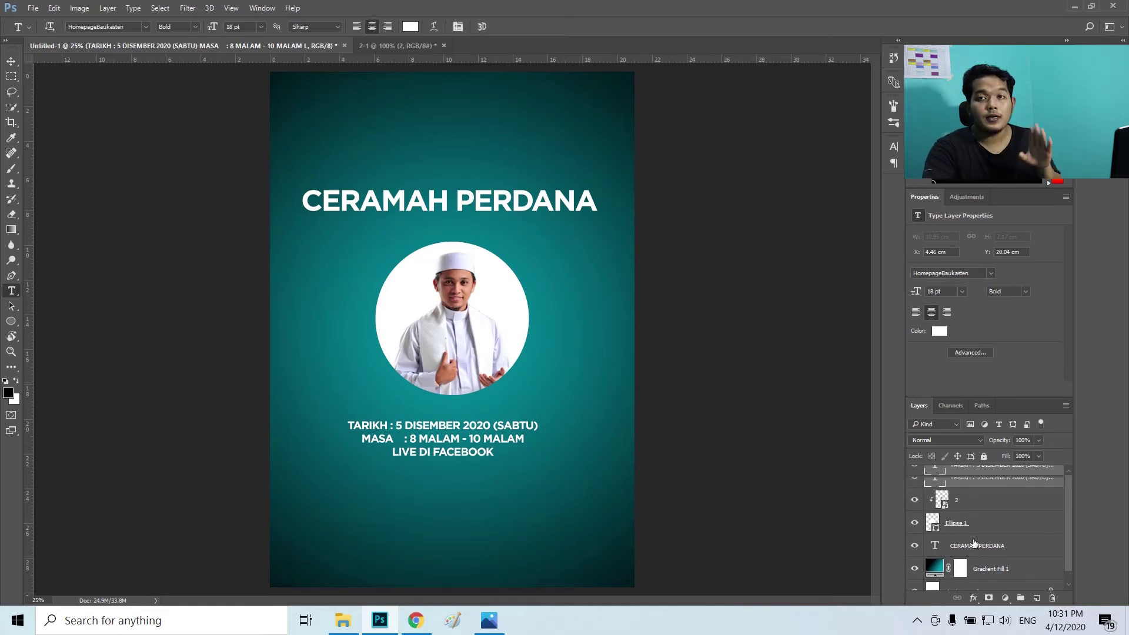
{"action": "scroll", "coordinate": [975, 543], "scroll_direction": "down", "scroll_amount": 2}
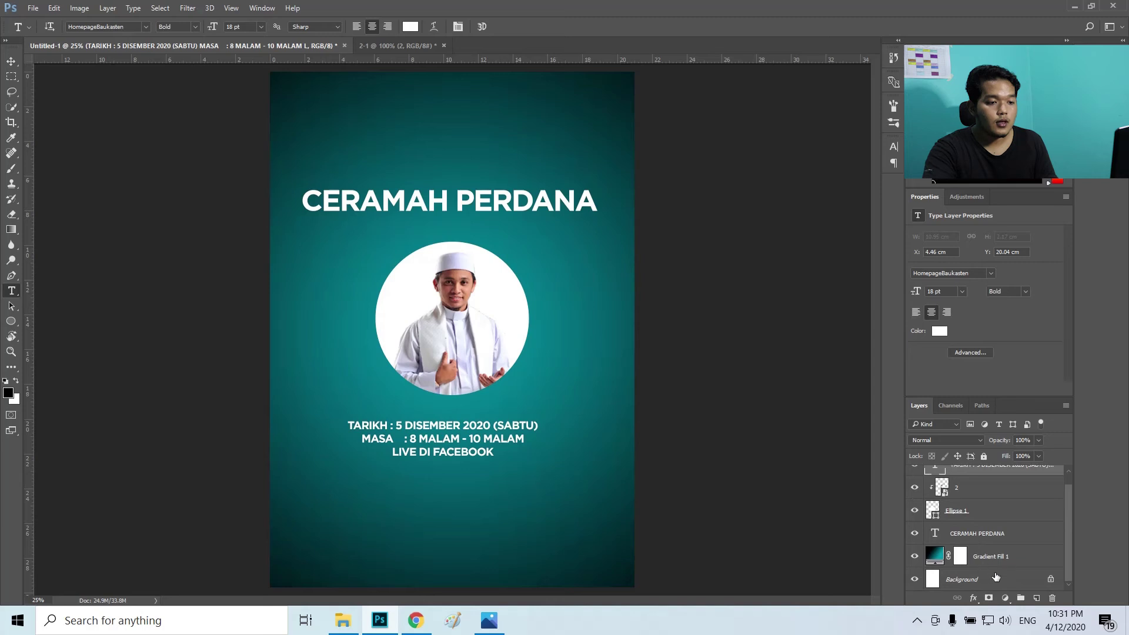
{"action": "left_click", "coordinate": [1017, 557]}
{"action": "scroll", "coordinate": [1017, 557], "scroll_direction": "up", "scroll_amount": 1}
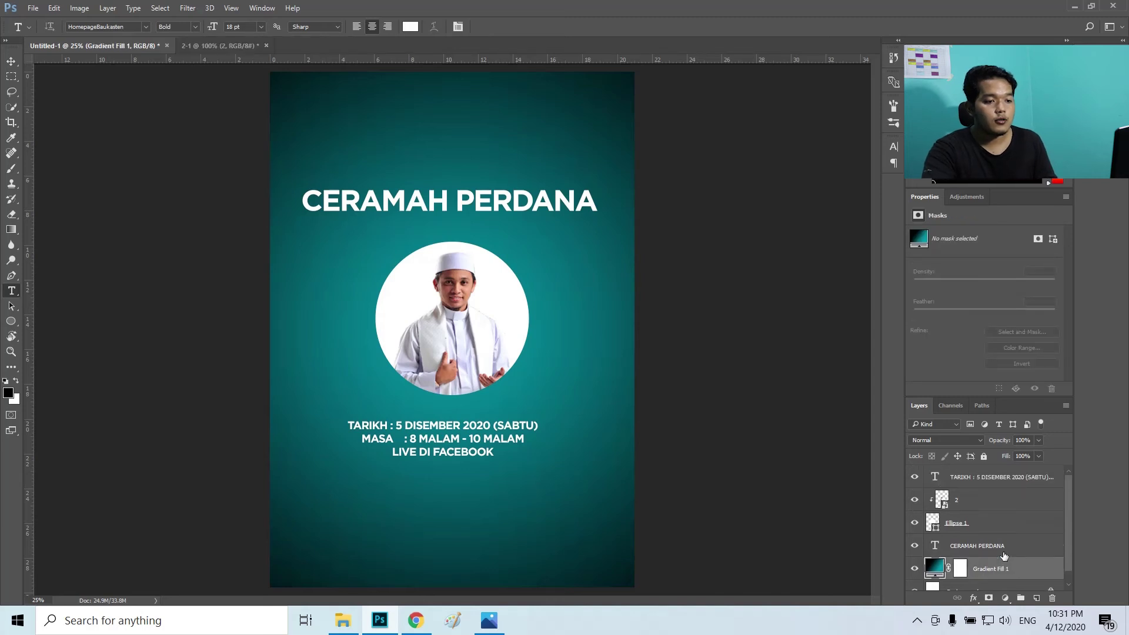
Draw an unfilled rectangle frame about 2284 × 3312 px just inside the poster's edges, above the event details layer.
{"action": "left_click", "coordinate": [1030, 489]}
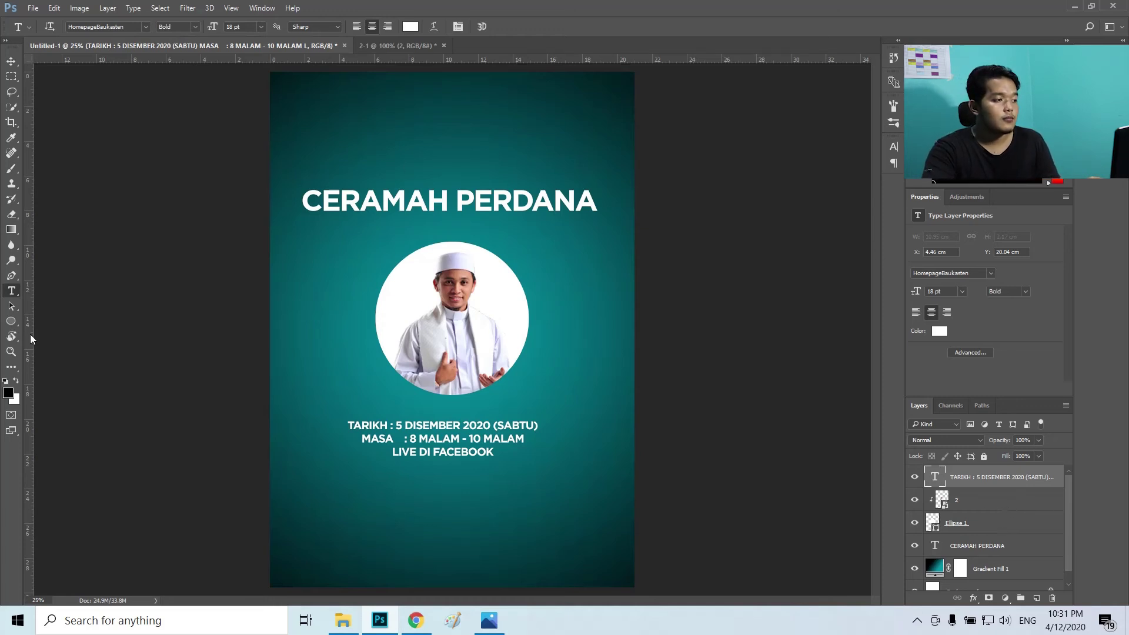
{"action": "left_click", "coordinate": [11, 323]}
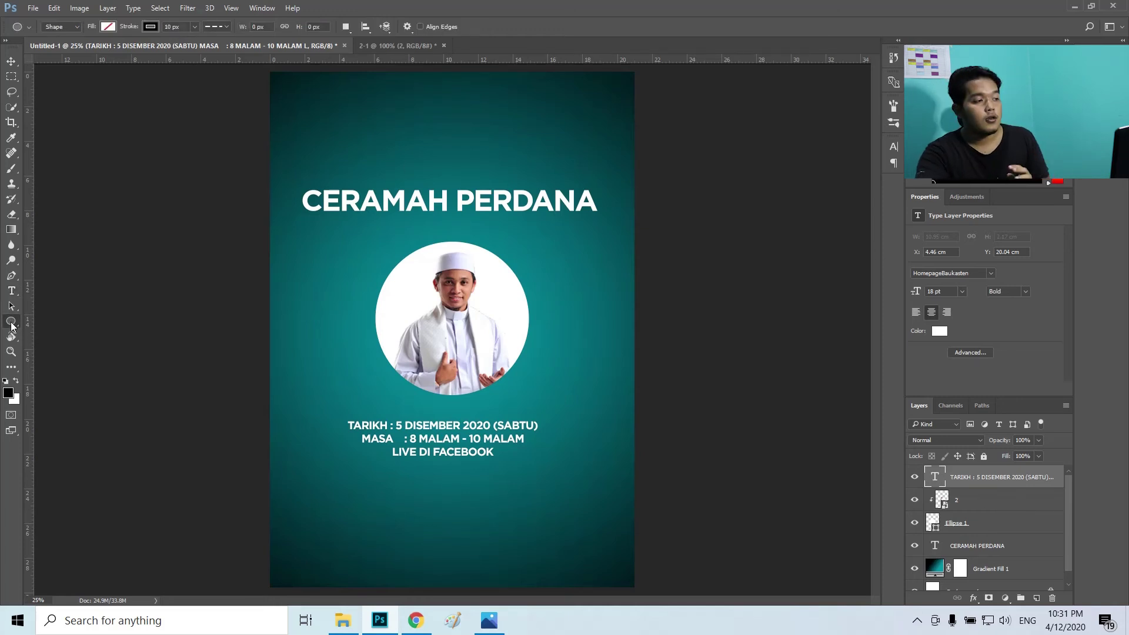
{"action": "right_click", "coordinate": [11, 323]}
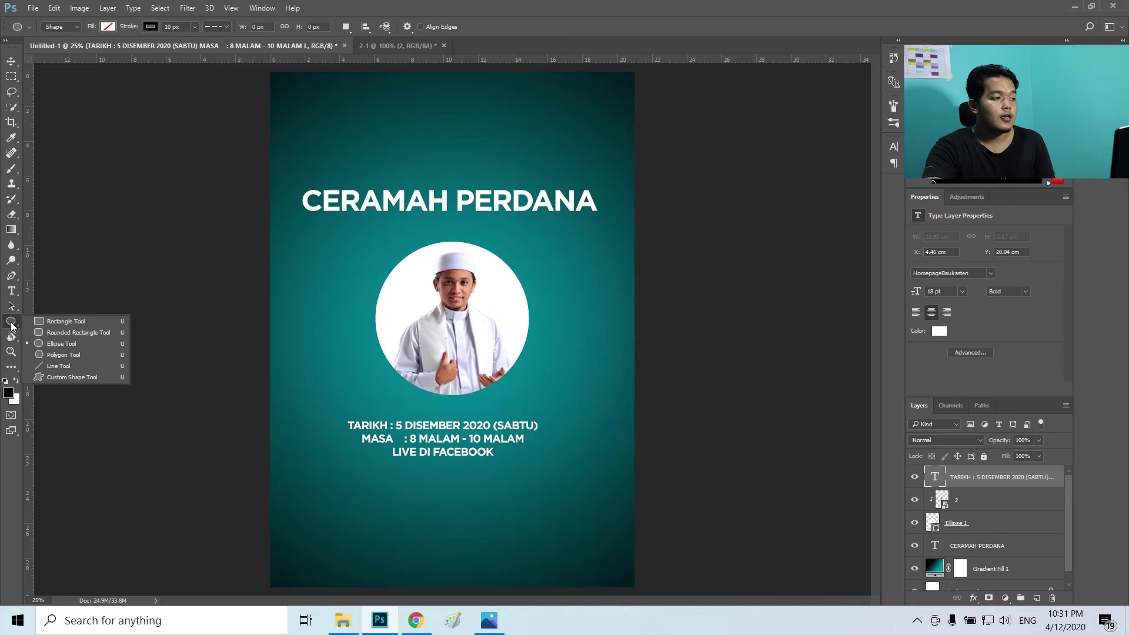
{"action": "left_click", "coordinate": [72, 321]}
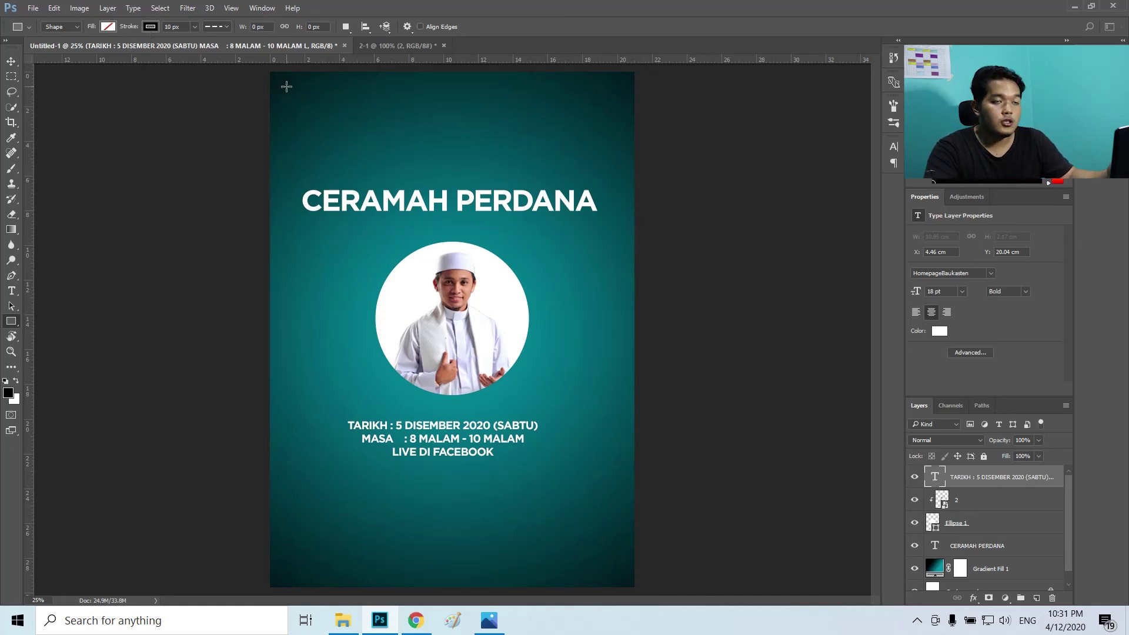
{"action": "left_click_drag", "start_coordinate": [287, 87], "coordinate": [621, 573]}
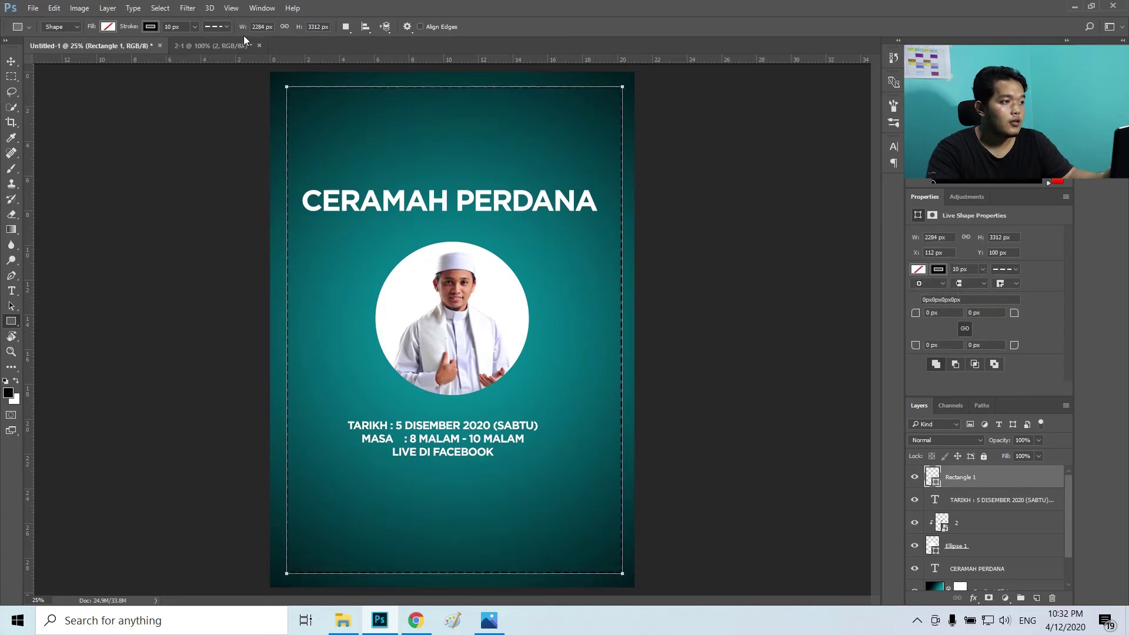
Change the rectangle frame's stroke from dashed to a solid line and colour it white.
{"action": "left_click", "coordinate": [217, 28]}
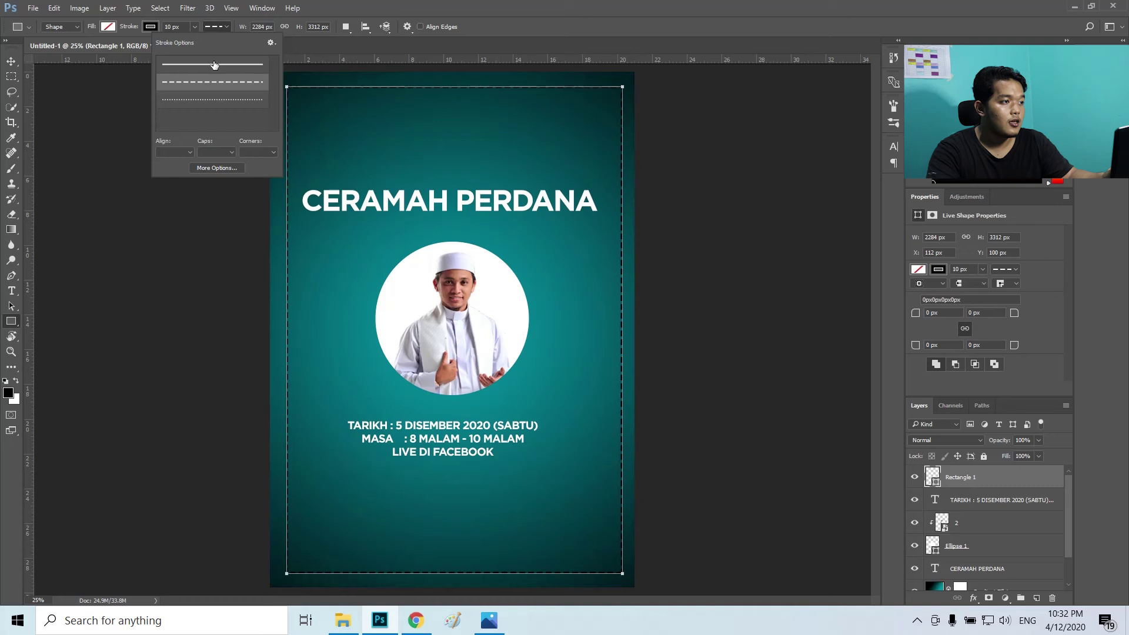
{"action": "left_click", "coordinate": [215, 65]}
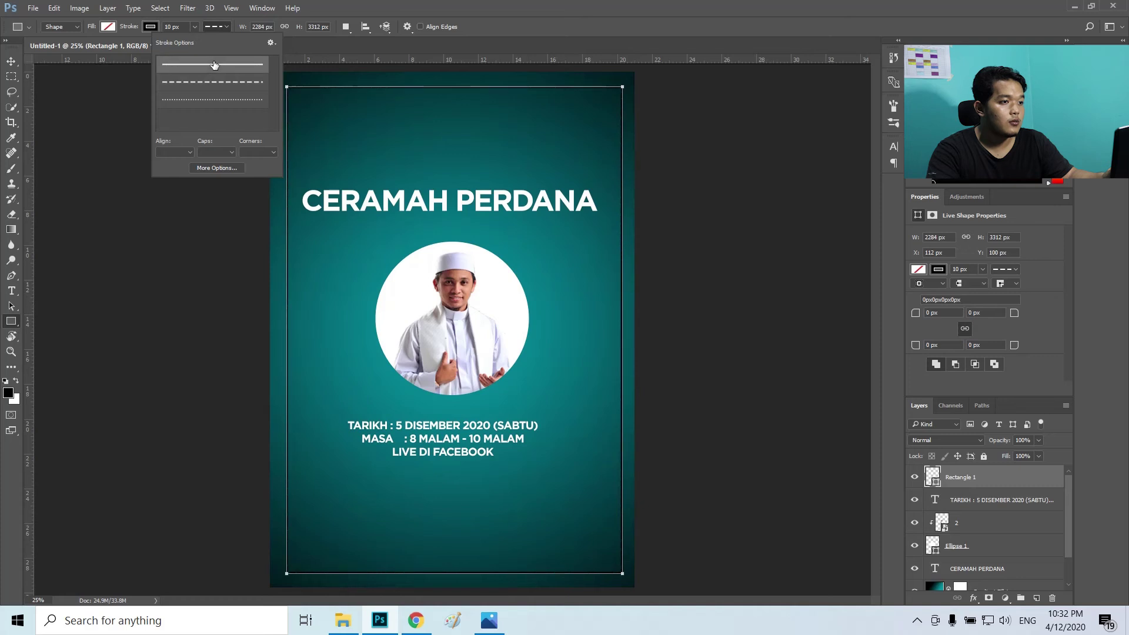
{"action": "left_click", "coordinate": [220, 23]}
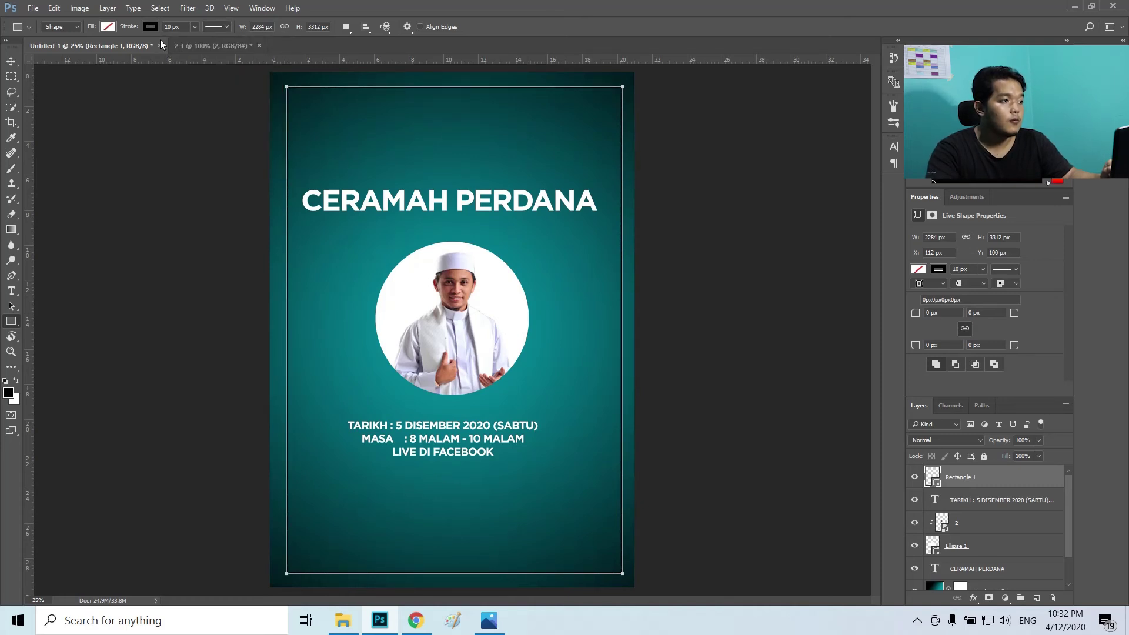
{"action": "left_click", "coordinate": [152, 27]}
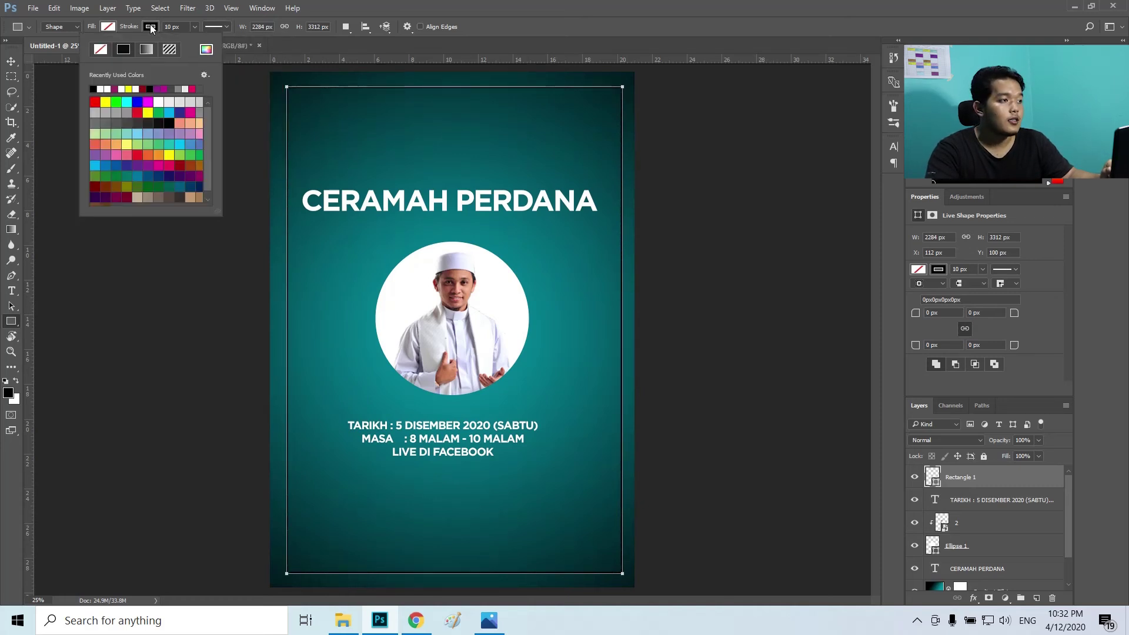
{"action": "left_click", "coordinate": [101, 89]}
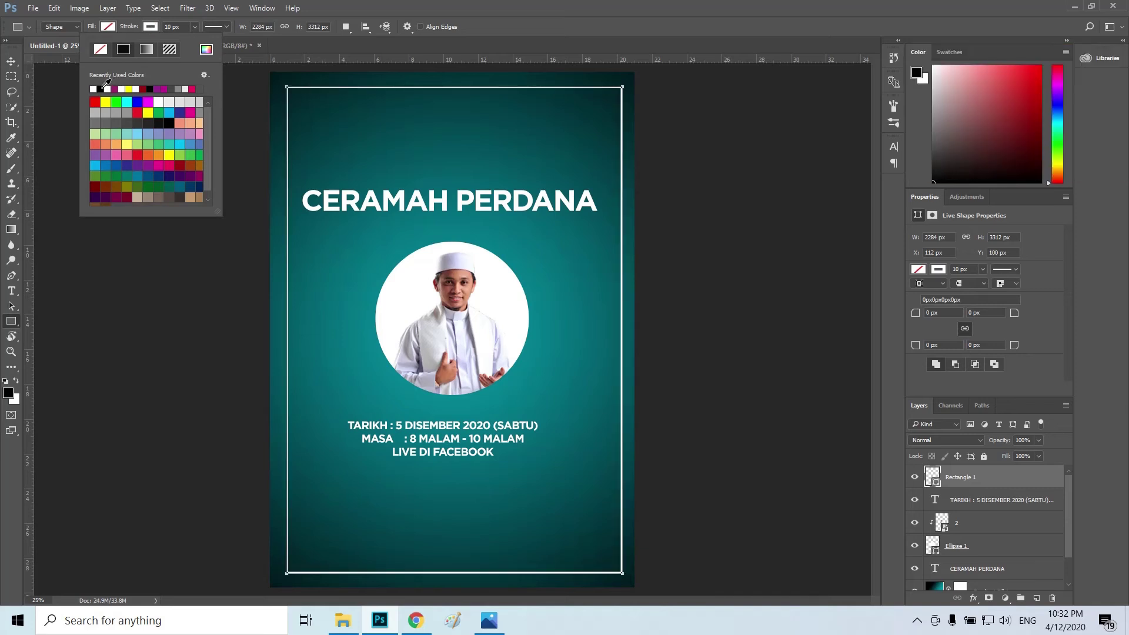
{"action": "left_click", "coordinate": [150, 31]}
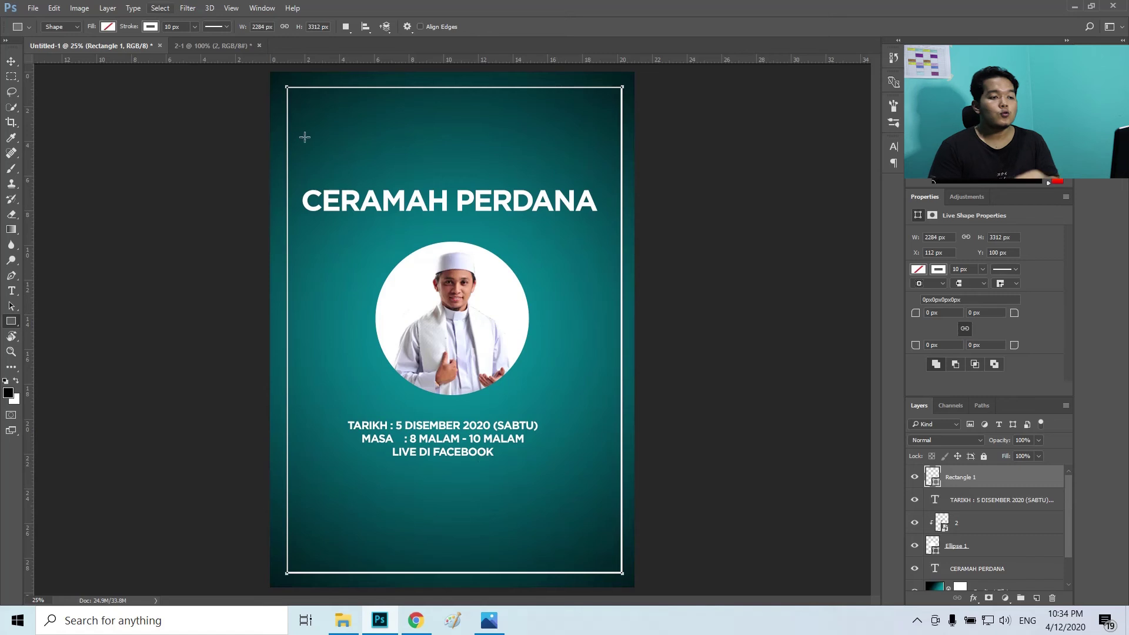
Switch to Chrome and open the bookmarked designwizard.com colour-combination article in a new tab.
{"action": "left_click", "coordinate": [416, 620]}
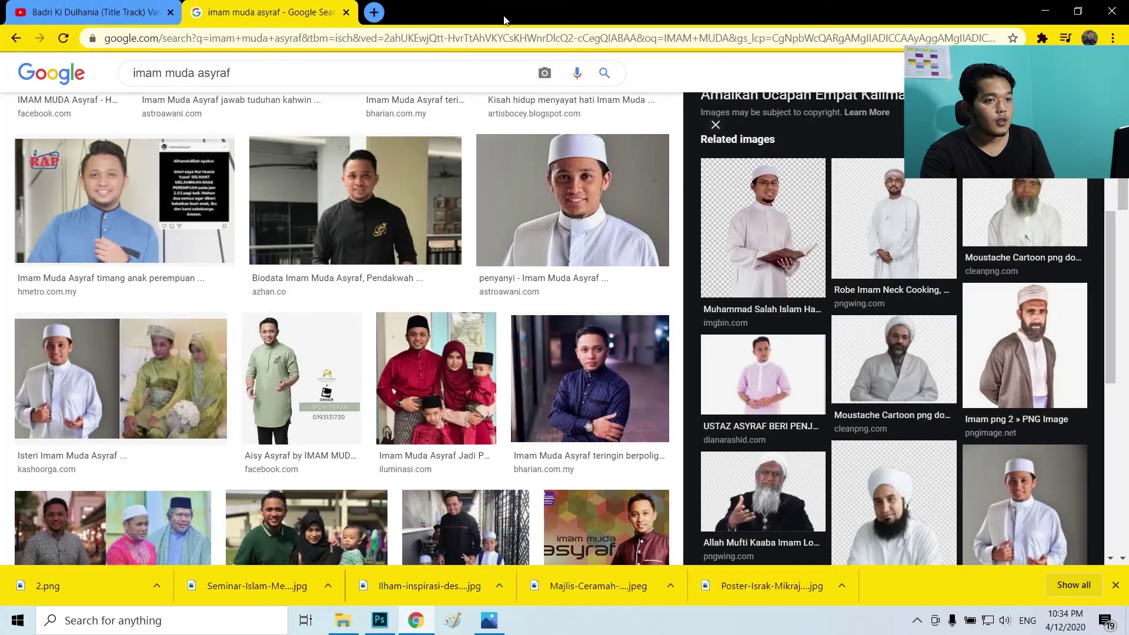
{"action": "left_click", "coordinate": [374, 12]}
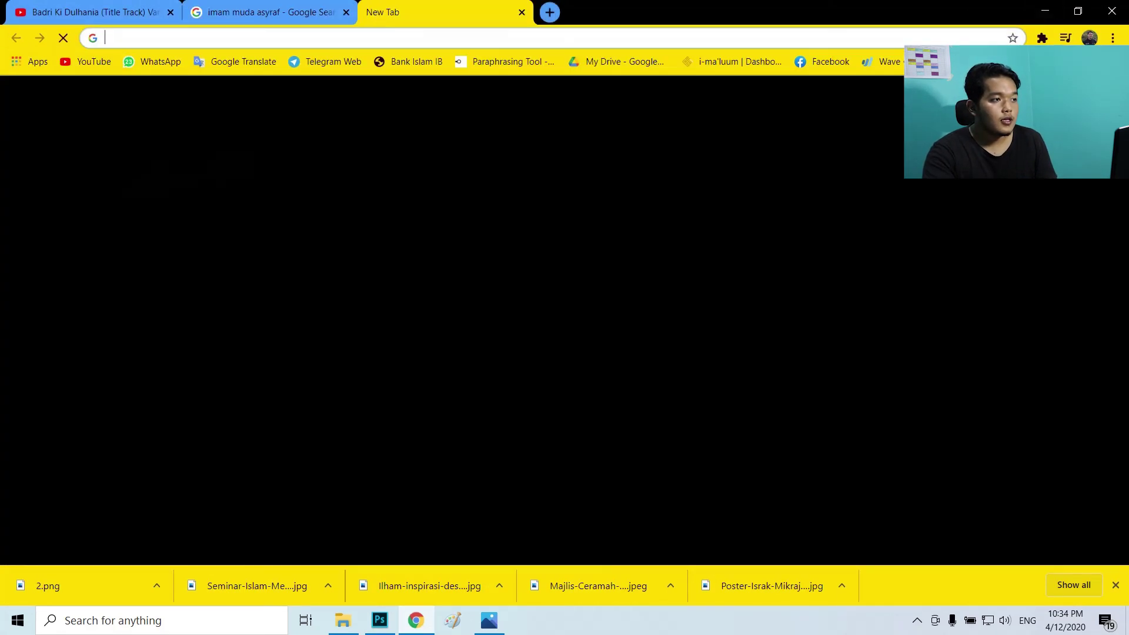
{"action": "left_click", "coordinate": [1113, 62]}
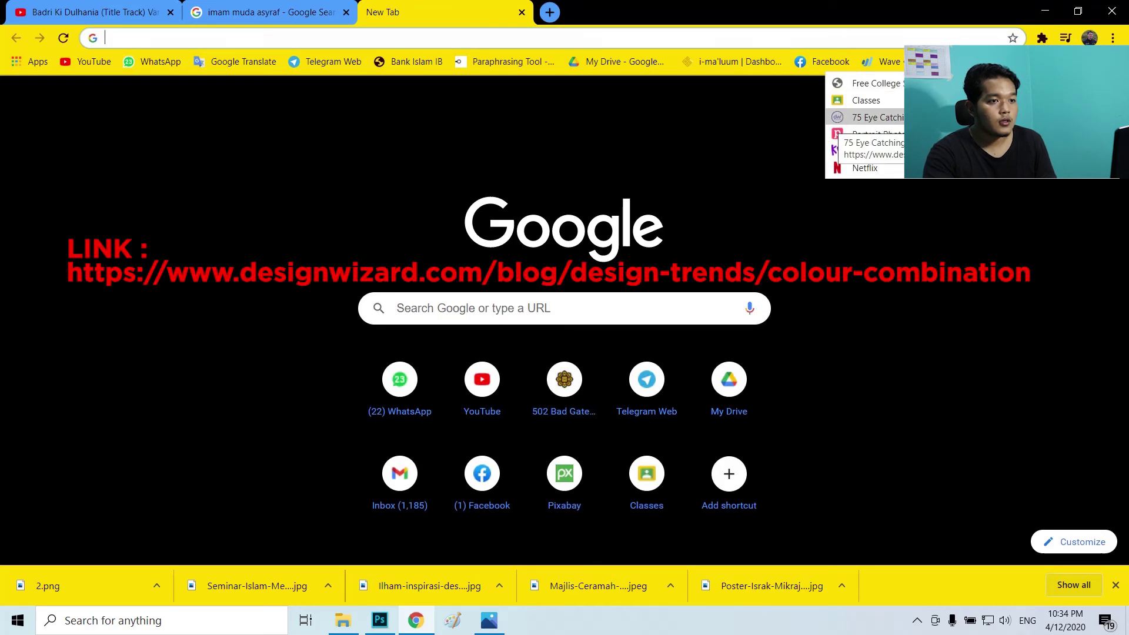
{"action": "left_click", "coordinate": [877, 117]}
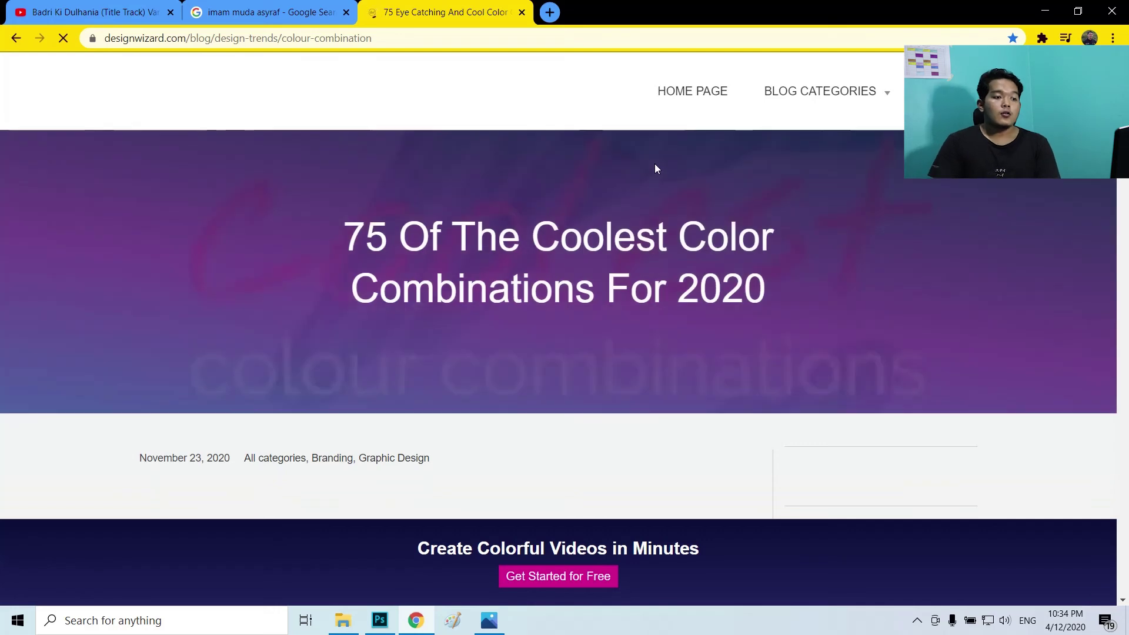
Examine the article's introduction and its first two-color combination, Living Coral and Pacific Coast.
{"action": "scroll", "coordinate": [654, 169], "scroll_direction": "down", "scroll_amount": 7}
{"action": "scroll", "coordinate": [577, 378], "scroll_direction": "down", "scroll_amount": 15}
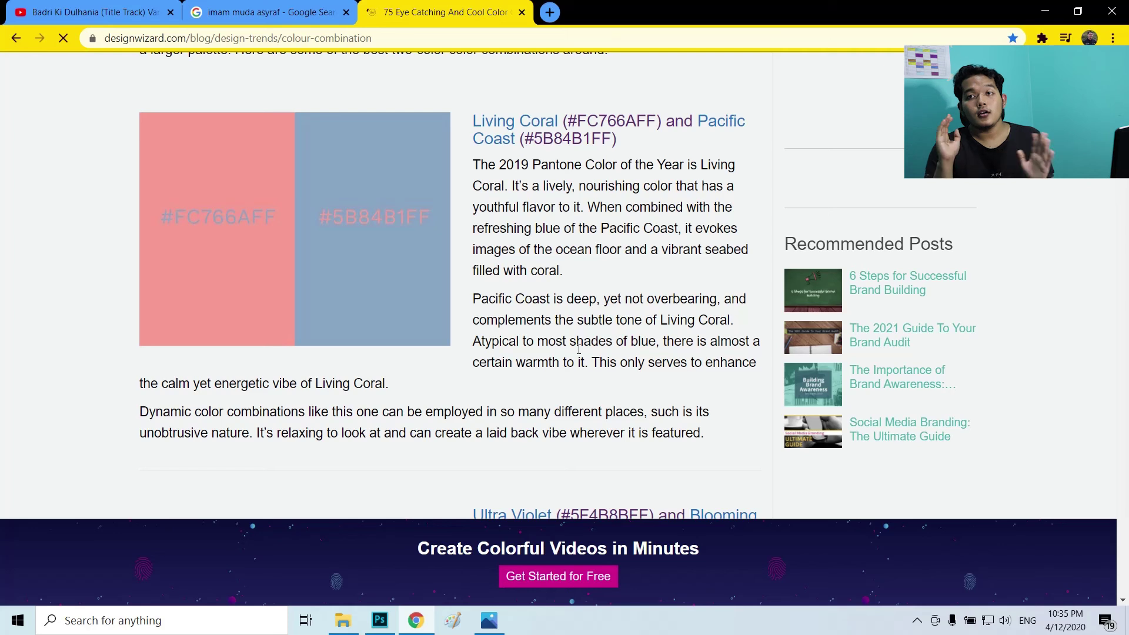
{"action": "scroll", "coordinate": [578, 349], "scroll_direction": "up", "scroll_amount": 18}
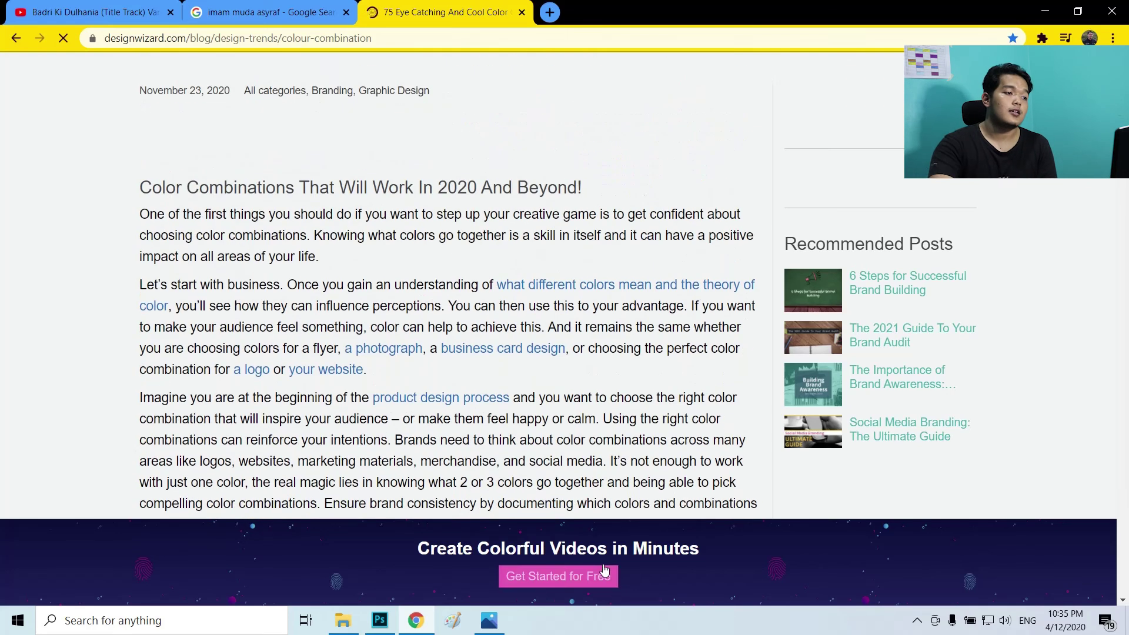
{"action": "scroll", "coordinate": [567, 356], "scroll_direction": "down", "scroll_amount": 6}
{"action": "scroll", "coordinate": [561, 369], "scroll_direction": "down", "scroll_amount": 15}
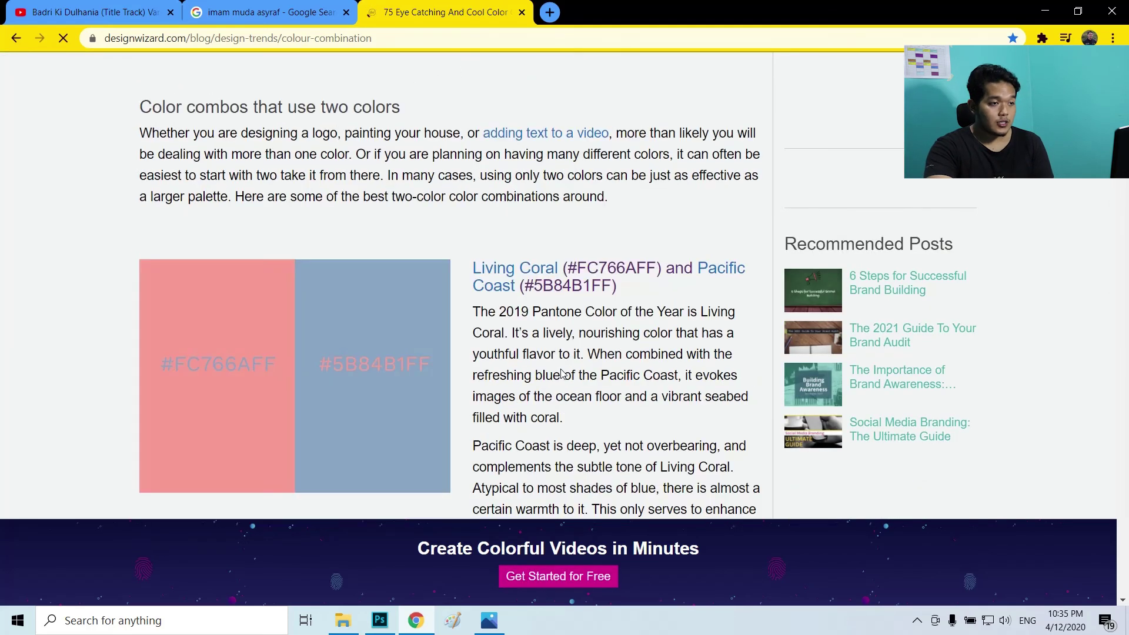
{"action": "scroll", "coordinate": [419, 334], "scroll_direction": "up", "scroll_amount": 1}
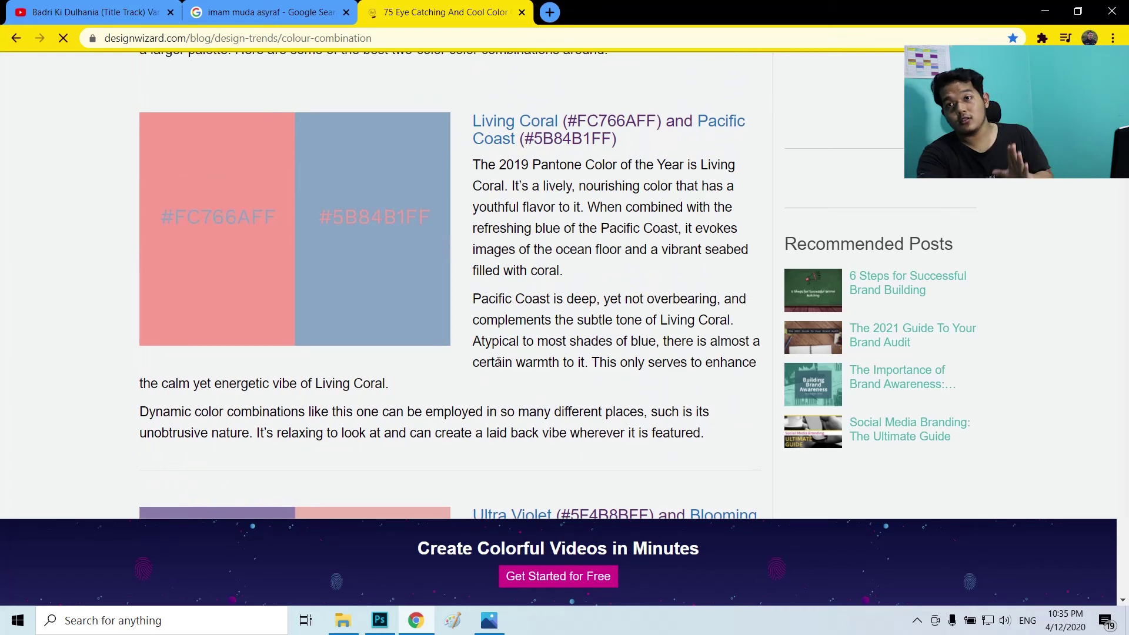
{"action": "scroll", "coordinate": [527, 311], "scroll_direction": "down", "scroll_amount": 1}
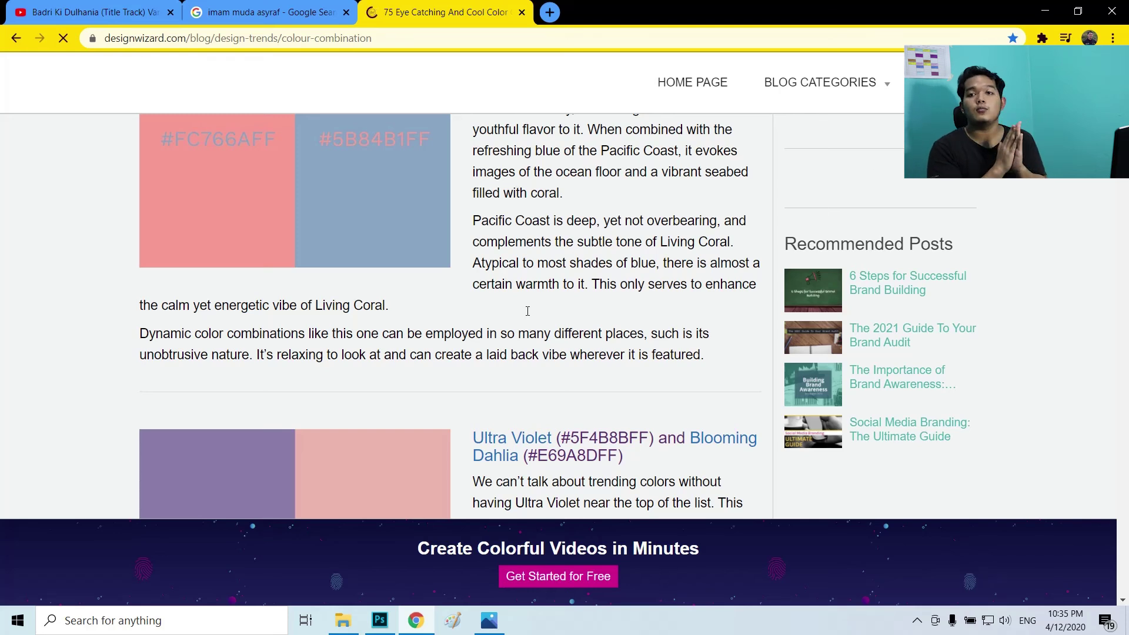
{"action": "scroll", "coordinate": [497, 434], "scroll_direction": "up", "scroll_amount": 2}
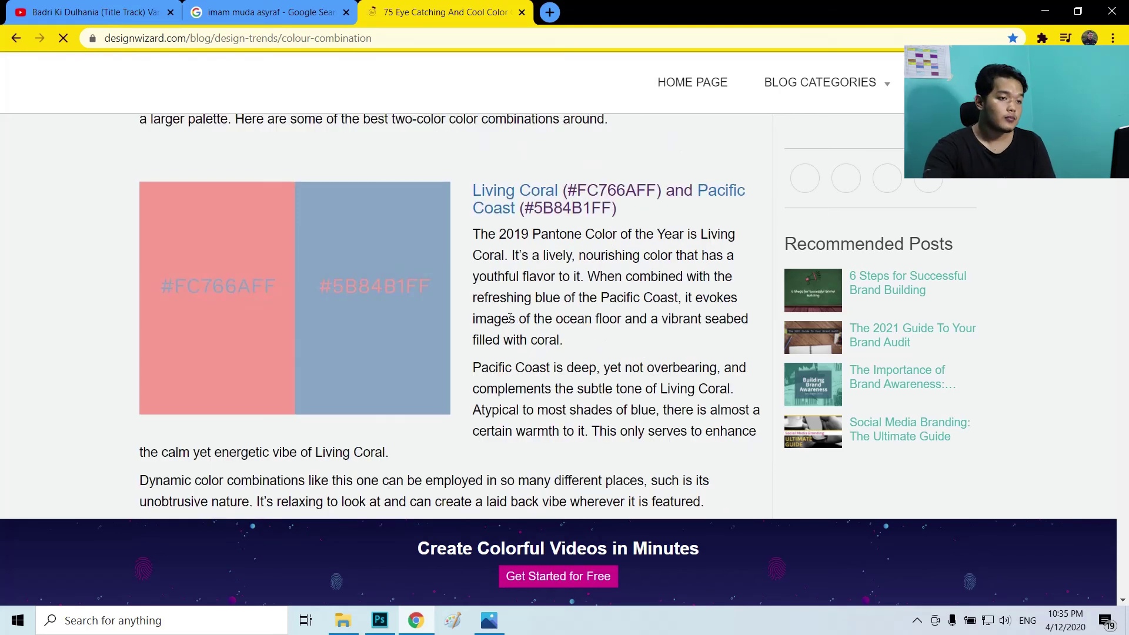
{"action": "scroll", "coordinate": [510, 318], "scroll_direction": "up", "scroll_amount": 1}
{"action": "scroll", "coordinate": [510, 318], "scroll_direction": "down", "scroll_amount": 1}
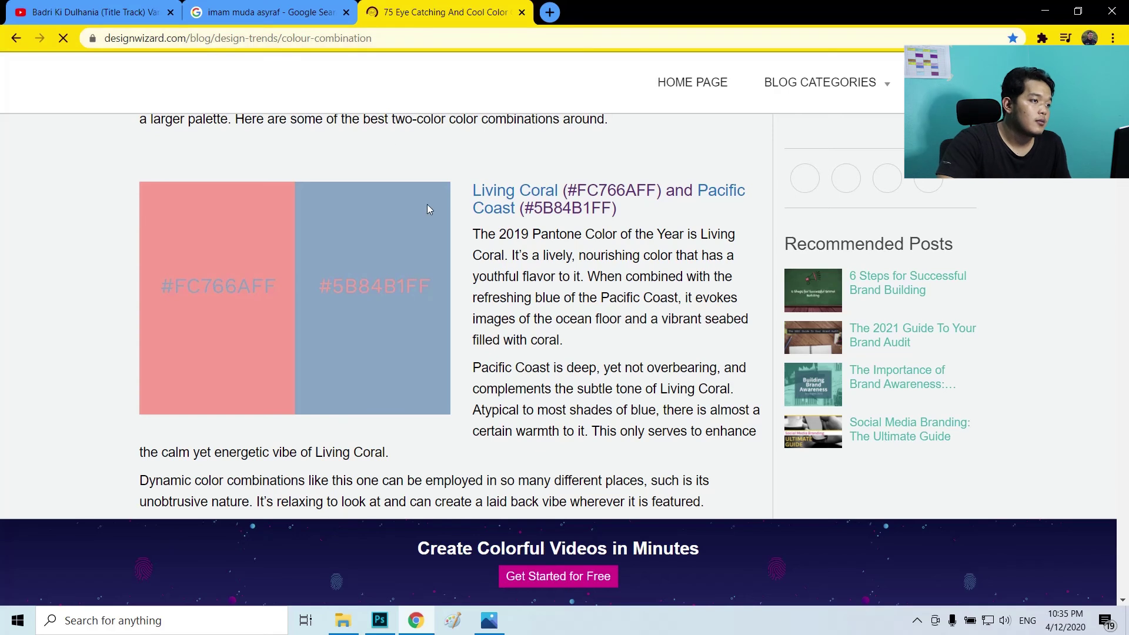
{"action": "scroll", "coordinate": [447, 246], "scroll_direction": "down", "scroll_amount": 1}
{"action": "scroll", "coordinate": [447, 246], "scroll_direction": "up", "scroll_amount": 1}
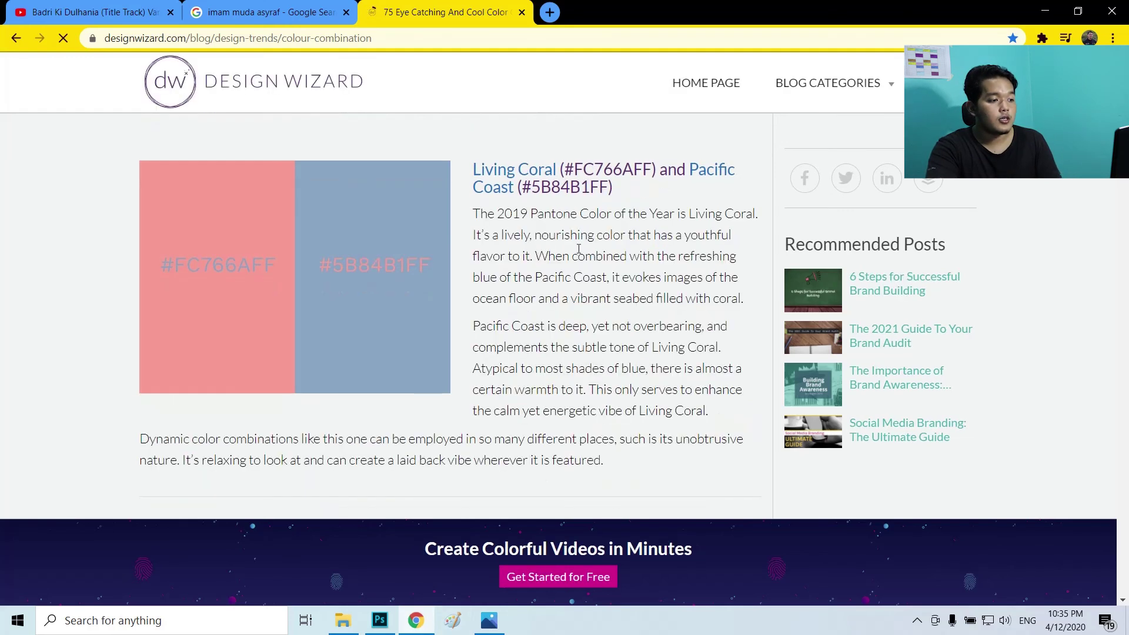
Copy the Pacific Coast hex code #5B84B1FF from the article and open the foreground color picker in Photoshop.
{"action": "left_click_drag", "start_coordinate": [606, 187], "coordinate": [523, 187]}
{"action": "key", "text": "ctrl+c"}
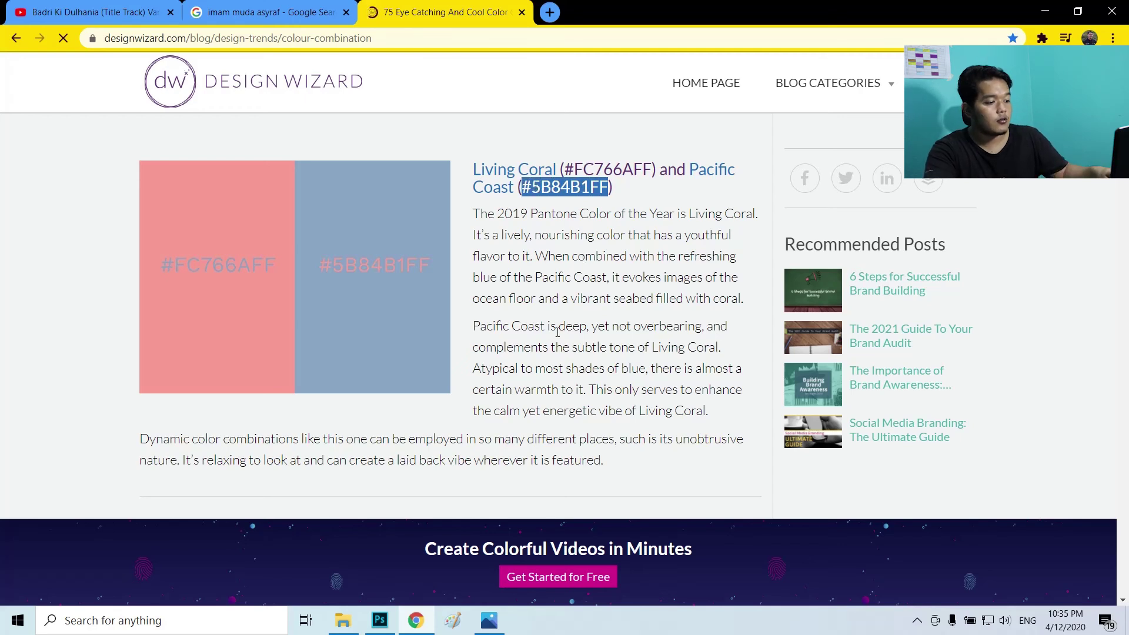
{"action": "left_click", "coordinate": [375, 615]}
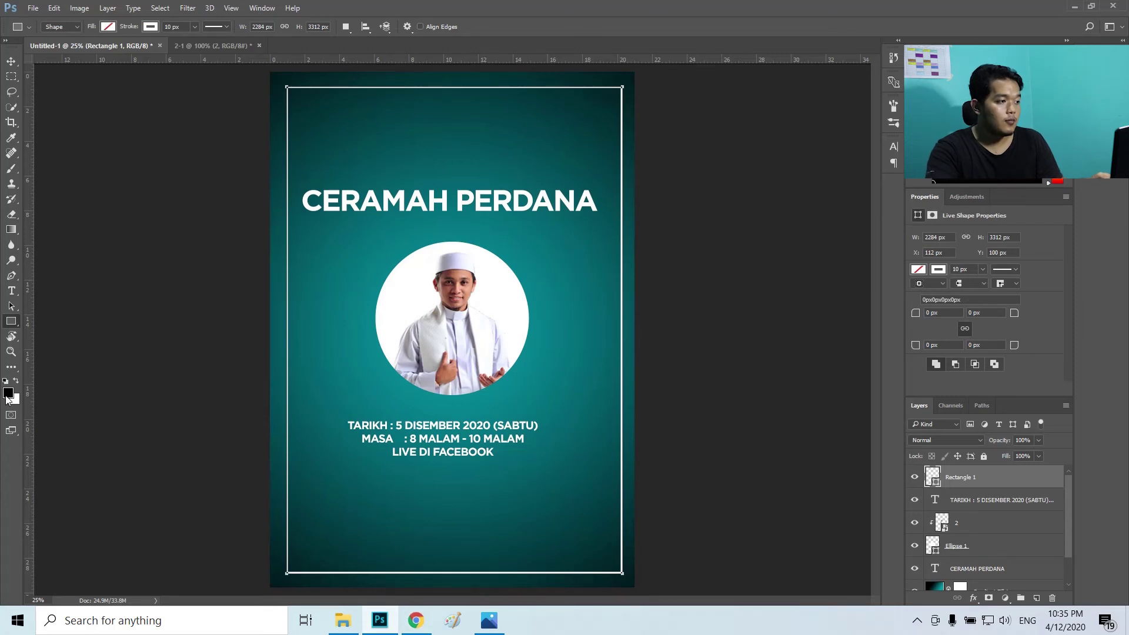
{"action": "left_click", "coordinate": [7, 398]}
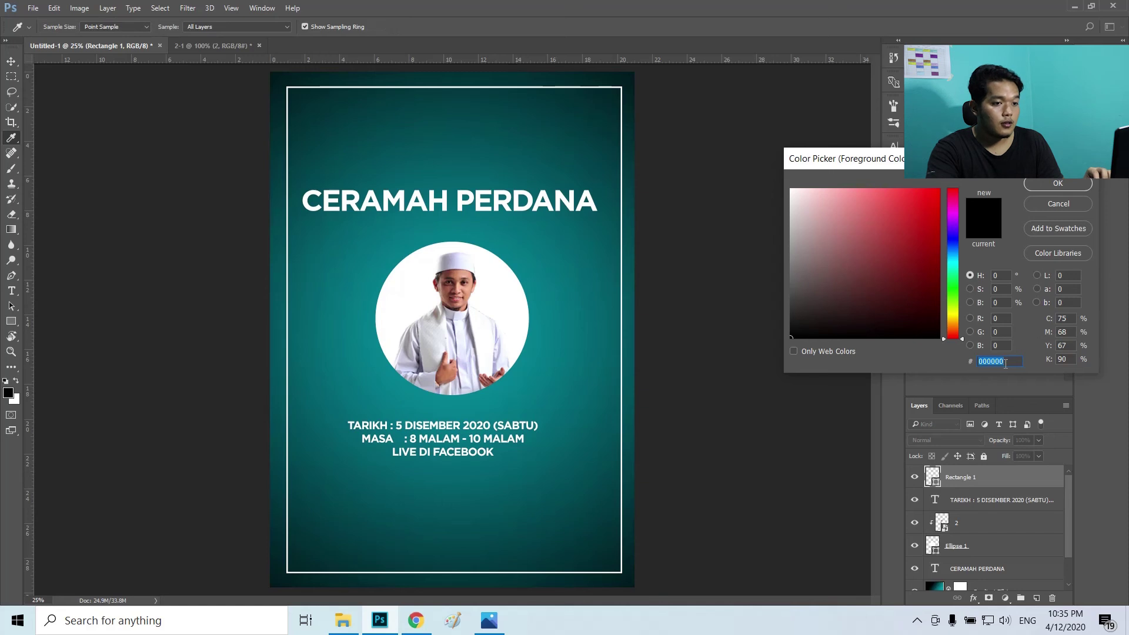
Try to apply the hex value 5B84B1F as the foreground color.
{"action": "type", "text": "#1B84B1F"}
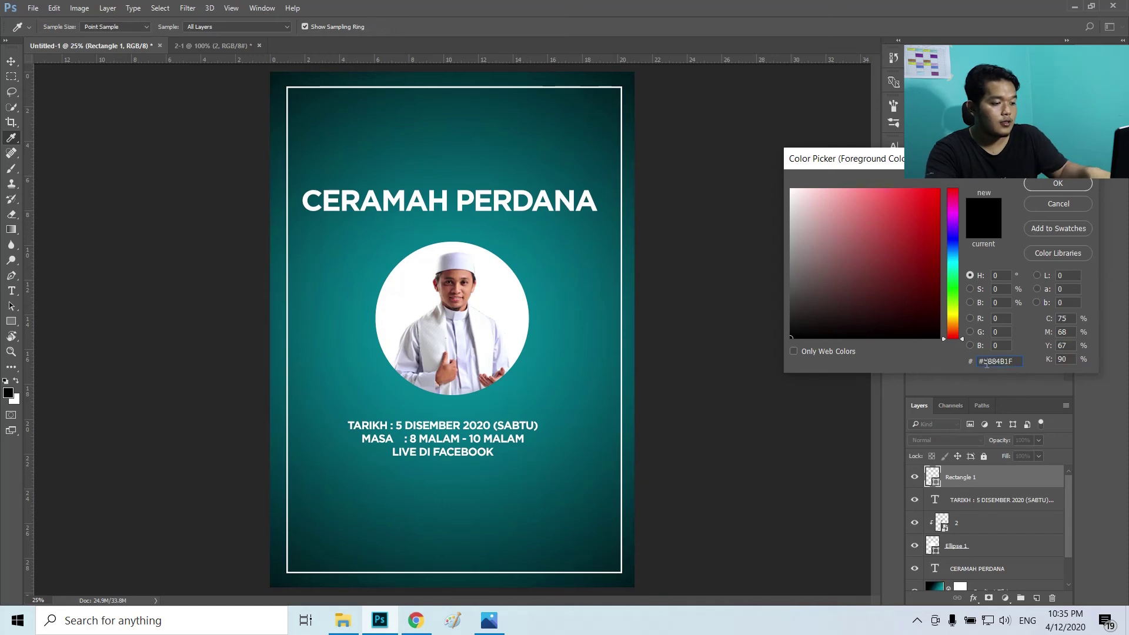
{"action": "key", "text": "BackSpace"}
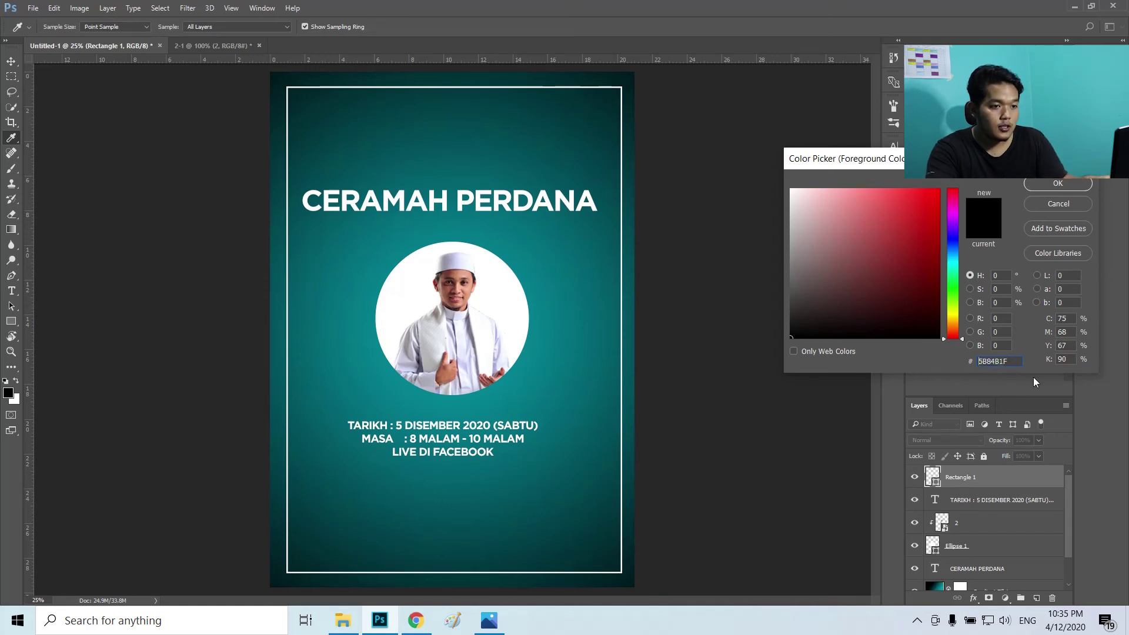
{"action": "key", "text": "Return"}
{"action": "left_click", "coordinate": [573, 238]}
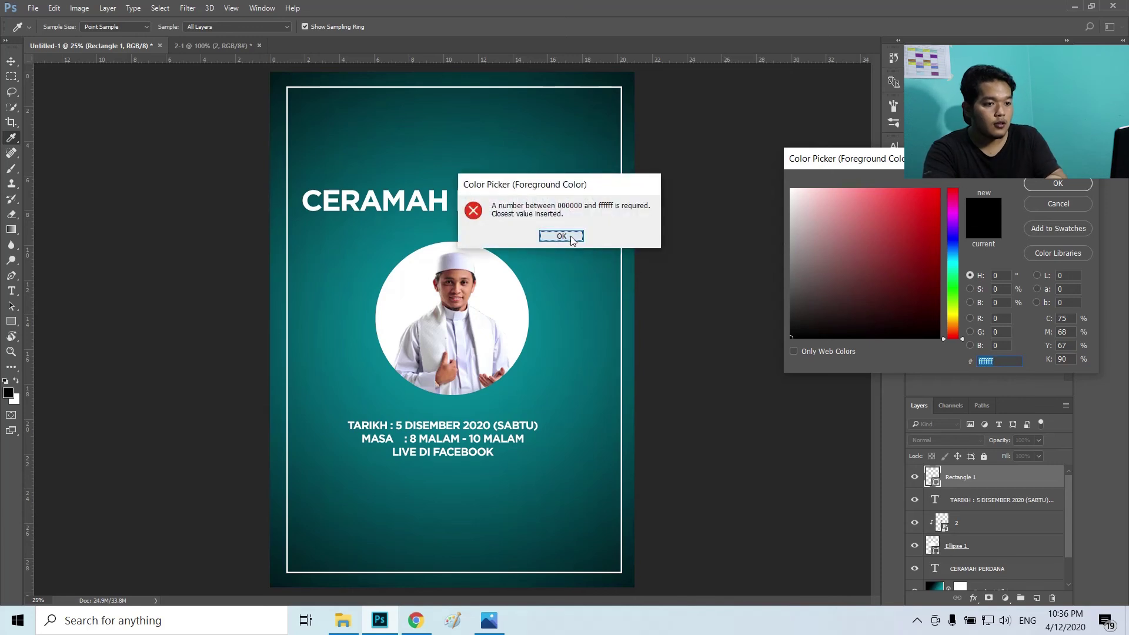
Set the foreground color to the hex value #5B84B1.
{"action": "key", "text": "ctrl+v"}
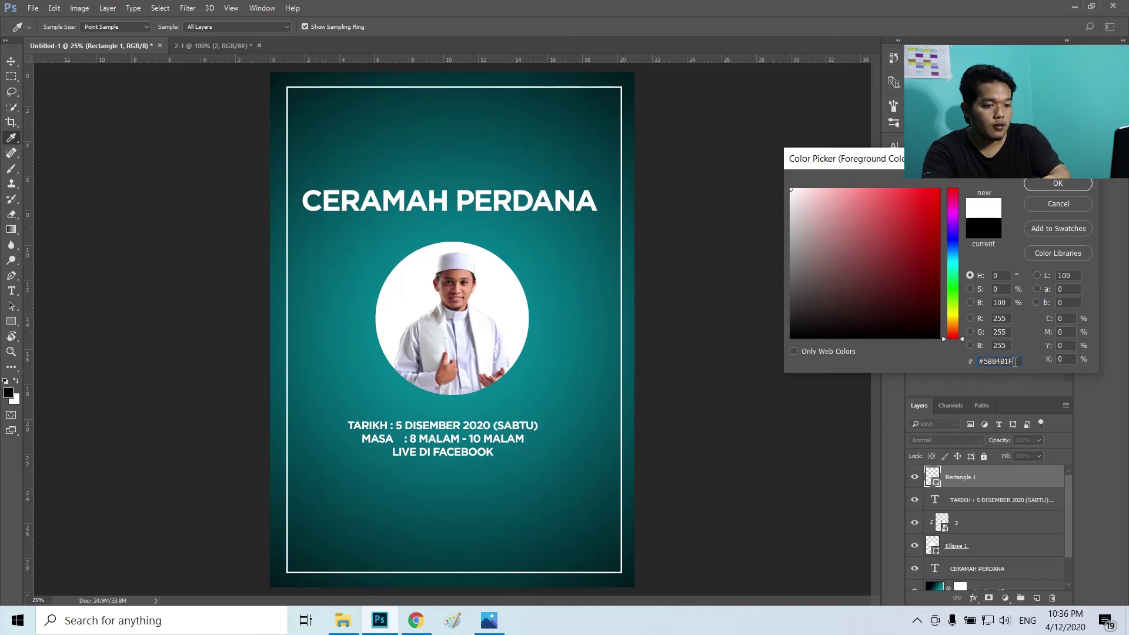
{"action": "key", "text": "BackSpace"}
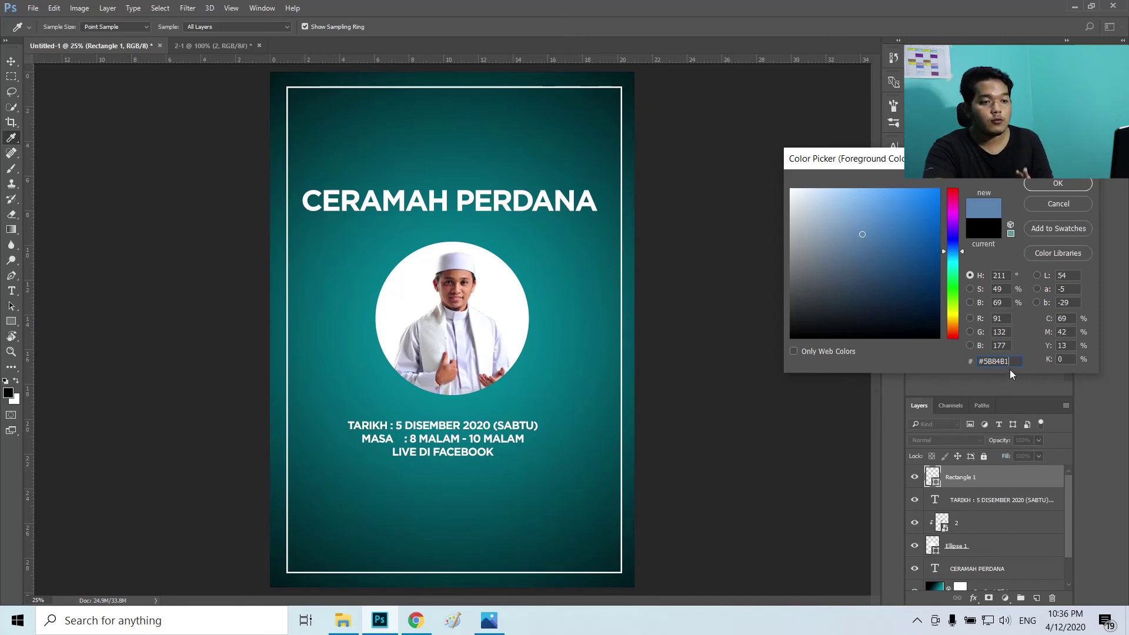
{"action": "left_click", "coordinate": [1042, 185]}
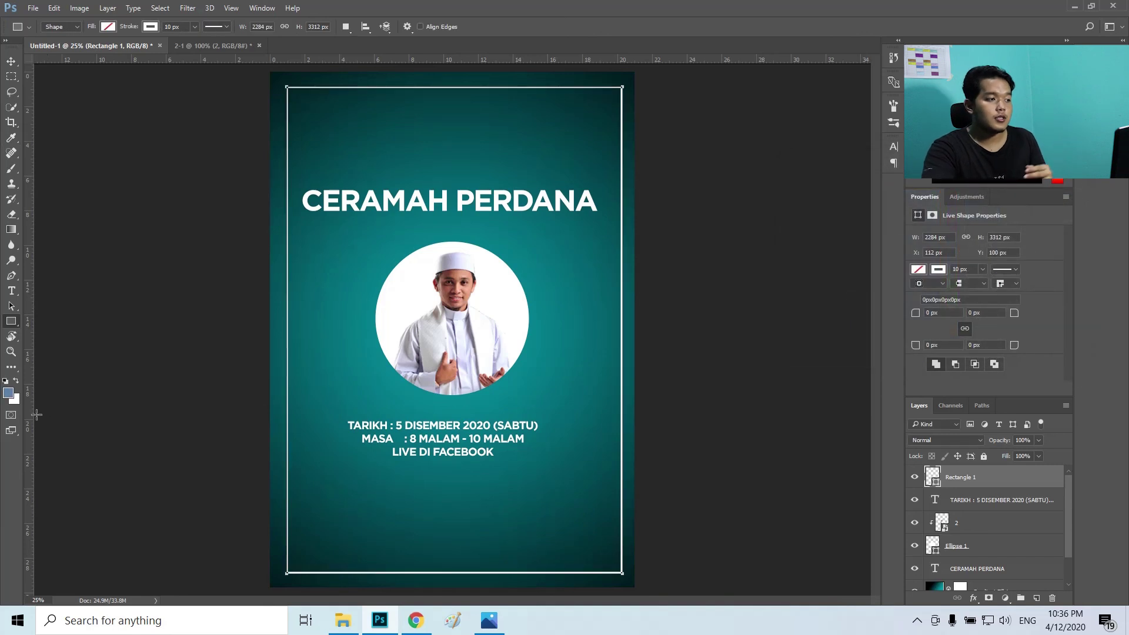
Switch back to the colour article in Chrome and examine the other two-color combinations below Living Coral and Pacific Coast.
{"action": "left_click", "coordinate": [416, 623]}
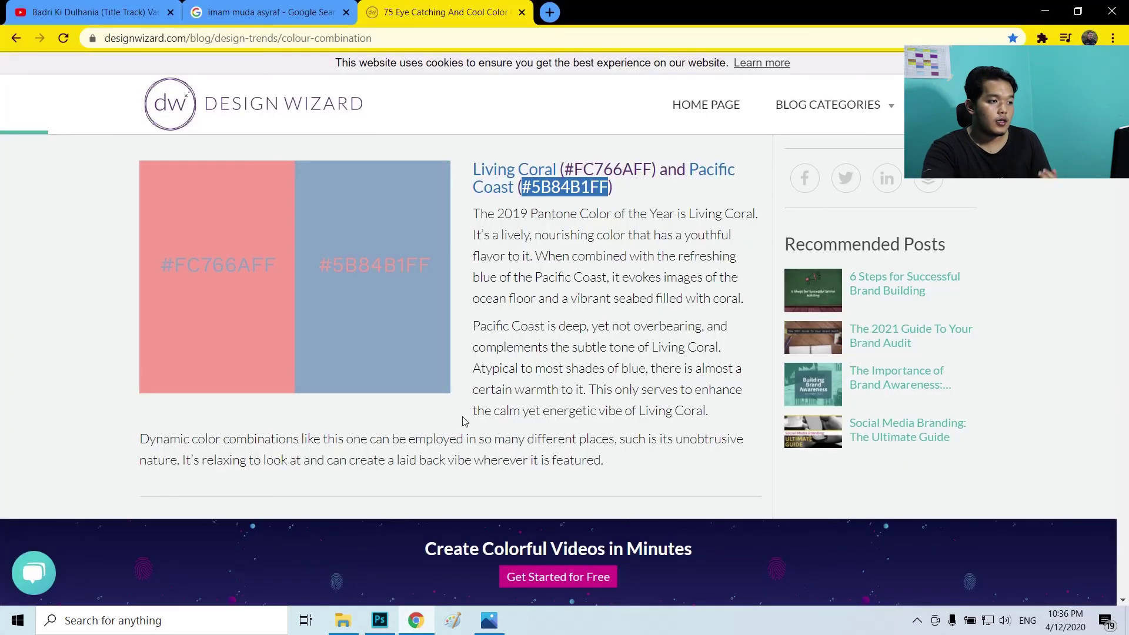
{"action": "scroll", "coordinate": [465, 421], "scroll_direction": "down", "scroll_amount": 5}
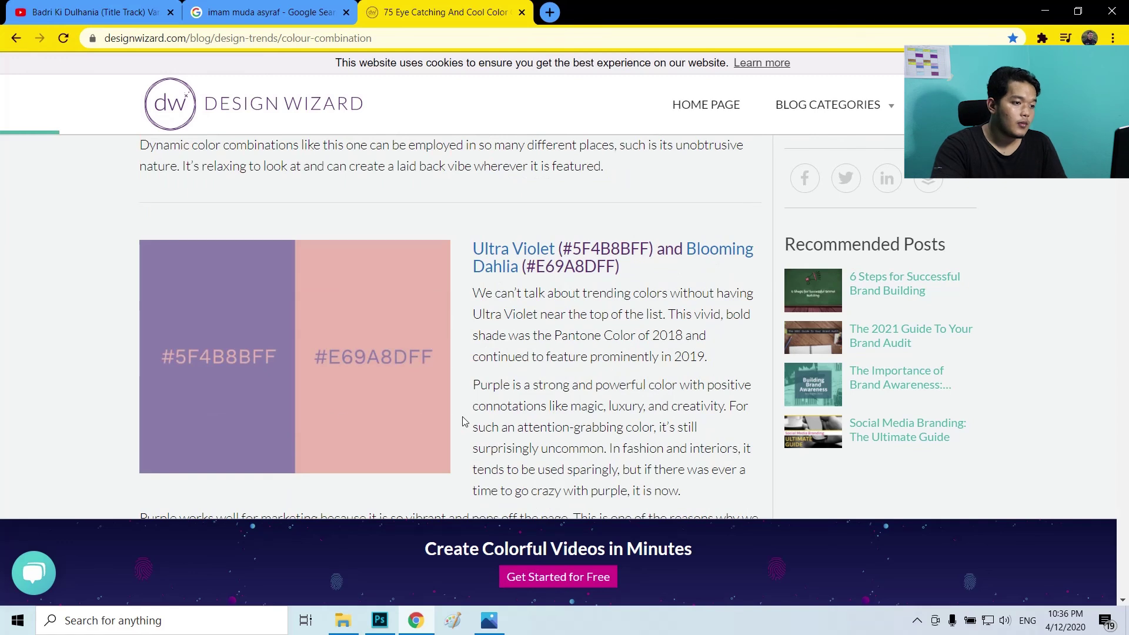
{"action": "scroll", "coordinate": [464, 421], "scroll_direction": "up", "scroll_amount": 5}
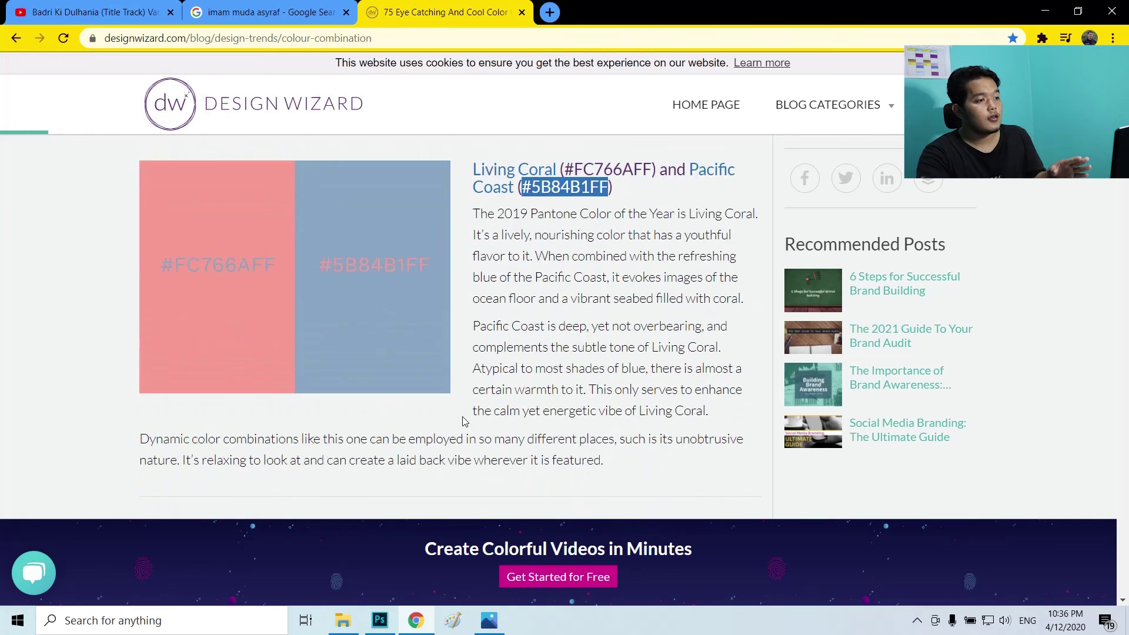
{"action": "scroll", "coordinate": [465, 421], "scroll_direction": "down", "scroll_amount": 15}
{"action": "scroll", "coordinate": [466, 439], "scroll_direction": "up", "scroll_amount": 8}
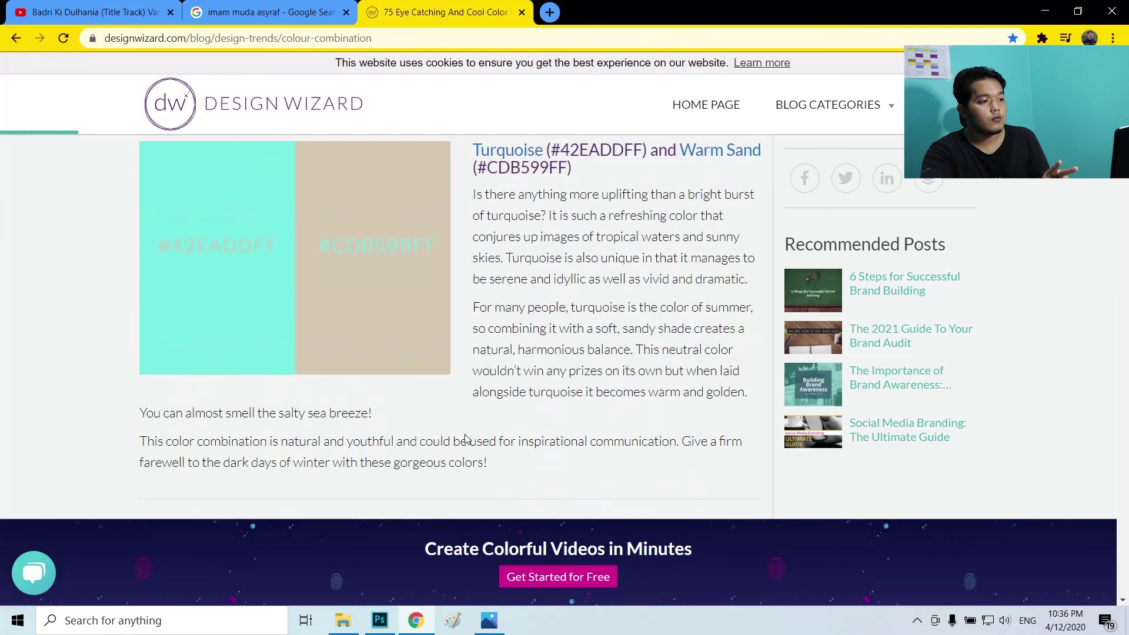
{"action": "scroll", "coordinate": [468, 441], "scroll_direction": "down", "scroll_amount": 3}
{"action": "scroll", "coordinate": [471, 447], "scroll_direction": "down", "scroll_amount": 1}
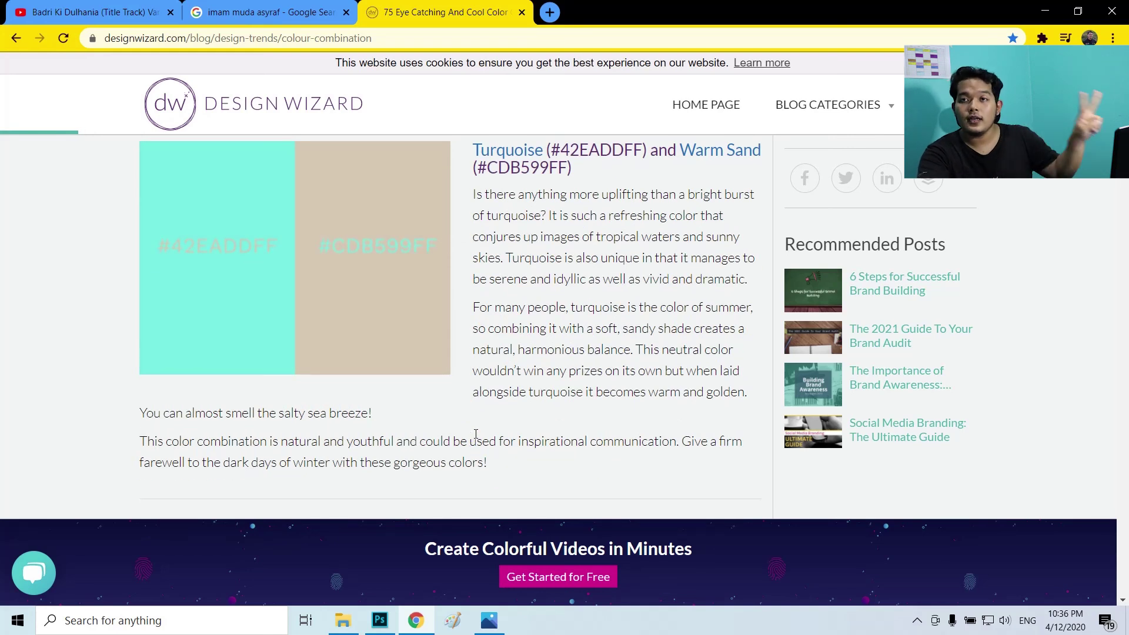
{"action": "scroll", "coordinate": [476, 435], "scroll_direction": "up", "scroll_amount": 1}
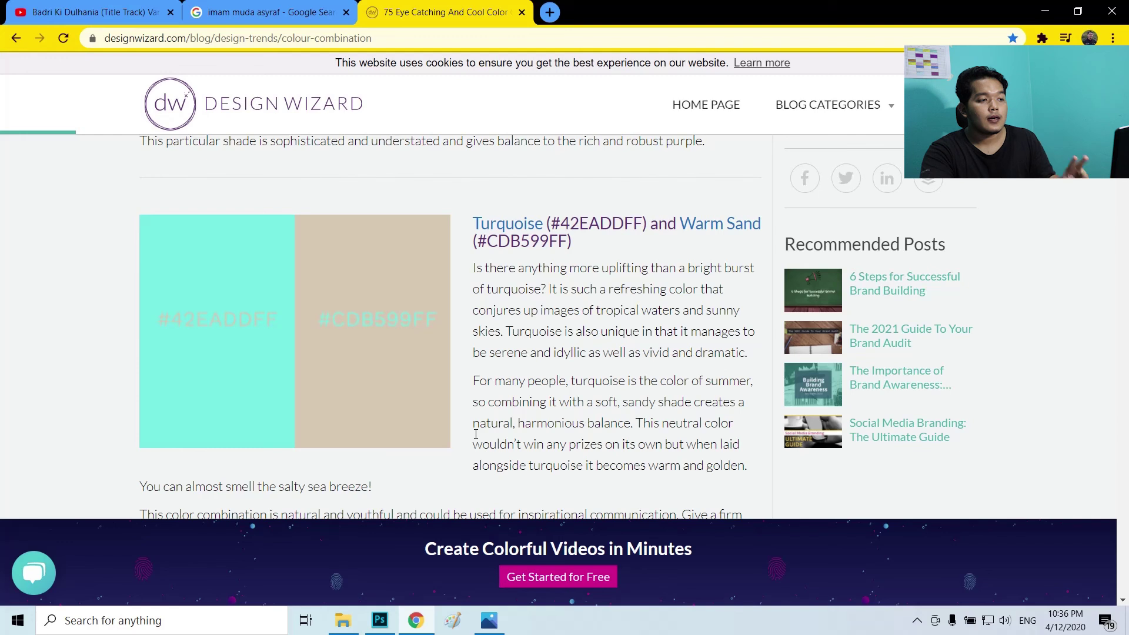
{"action": "scroll", "coordinate": [476, 434], "scroll_direction": "down", "scroll_amount": 5}
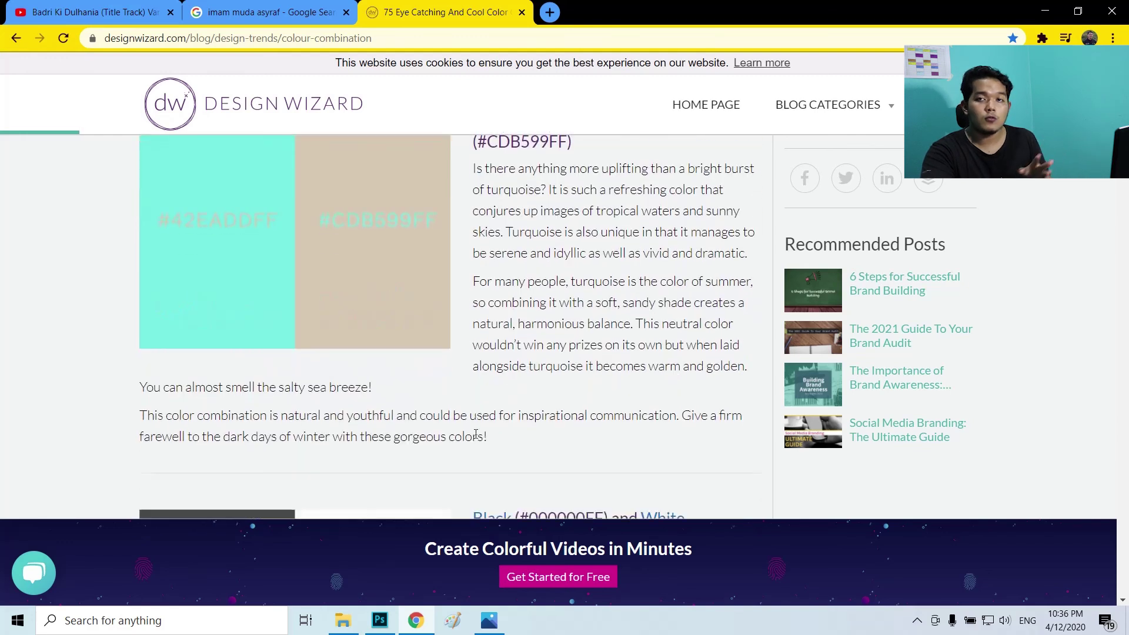
{"action": "scroll", "coordinate": [475, 434], "scroll_direction": "down", "scroll_amount": 2}
{"action": "scroll", "coordinate": [476, 434], "scroll_direction": "up", "scroll_amount": 2}
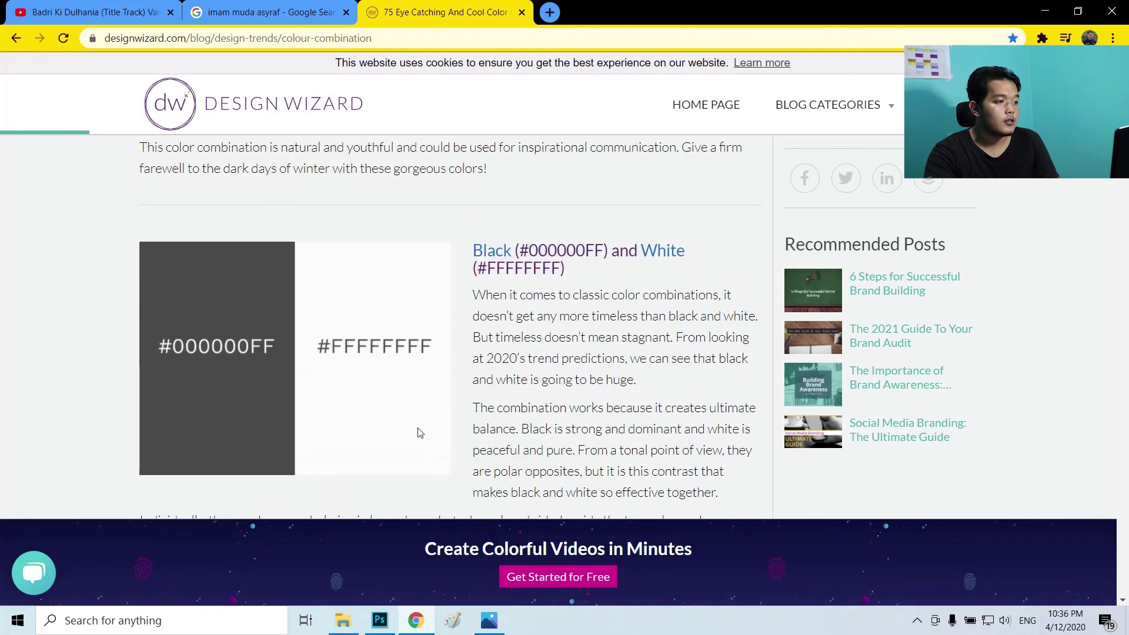
Examine the article's further two-color combinations, from Black and White through to Pale Lilac and Lime Green.
{"action": "scroll", "coordinate": [447, 478], "scroll_direction": "down", "scroll_amount": 18}
{"action": "scroll", "coordinate": [447, 478], "scroll_direction": "down", "scroll_amount": 4}
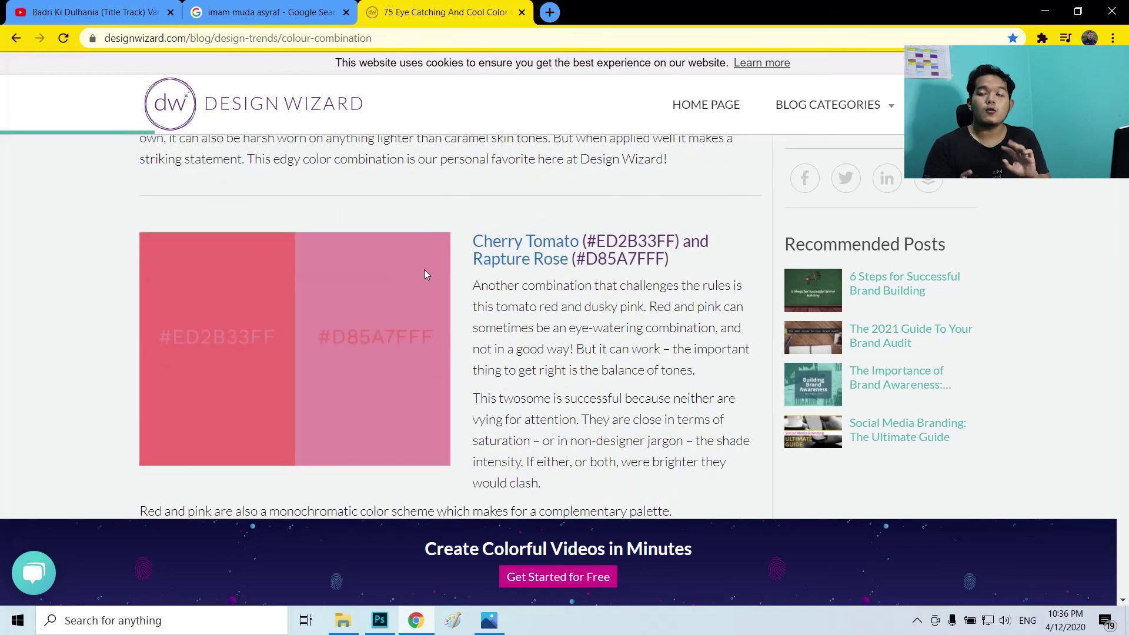
{"action": "scroll", "coordinate": [425, 274], "scroll_direction": "down", "scroll_amount": 15}
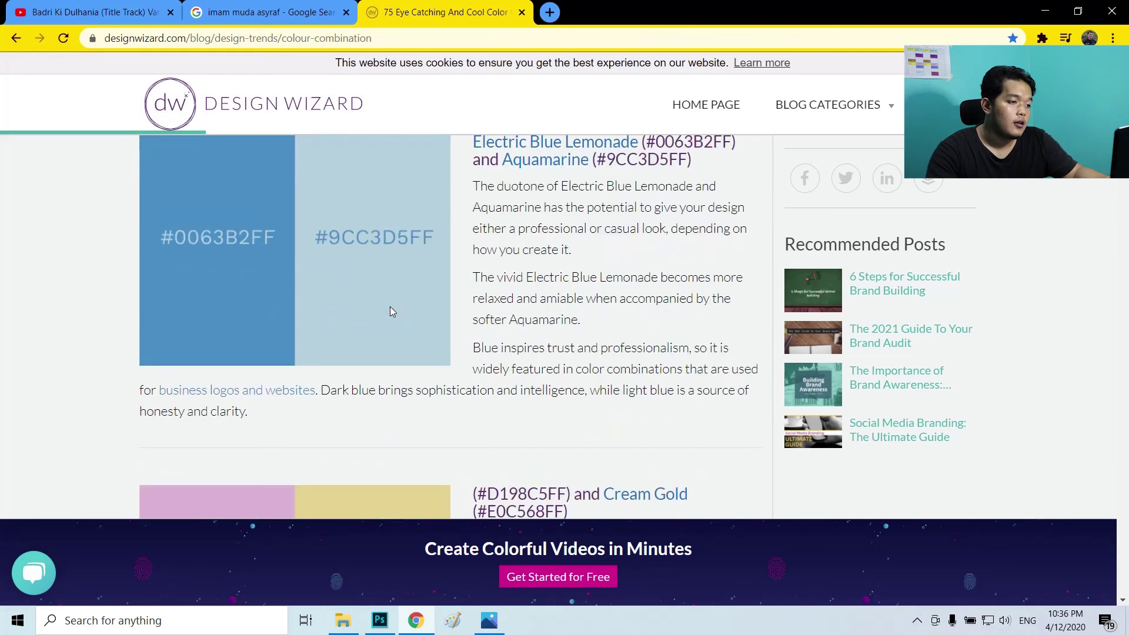
{"action": "scroll", "coordinate": [391, 307], "scroll_direction": "down", "scroll_amount": 12}
{"action": "scroll", "coordinate": [391, 307], "scroll_direction": "up", "scroll_amount": 5}
{"action": "scroll", "coordinate": [391, 307], "scroll_direction": "down", "scroll_amount": 5}
{"action": "scroll", "coordinate": [391, 310], "scroll_direction": "up", "scroll_amount": 5}
{"action": "scroll", "coordinate": [391, 311], "scroll_direction": "down", "scroll_amount": 10}
{"action": "scroll", "coordinate": [392, 316], "scroll_direction": "down", "scroll_amount": 20}
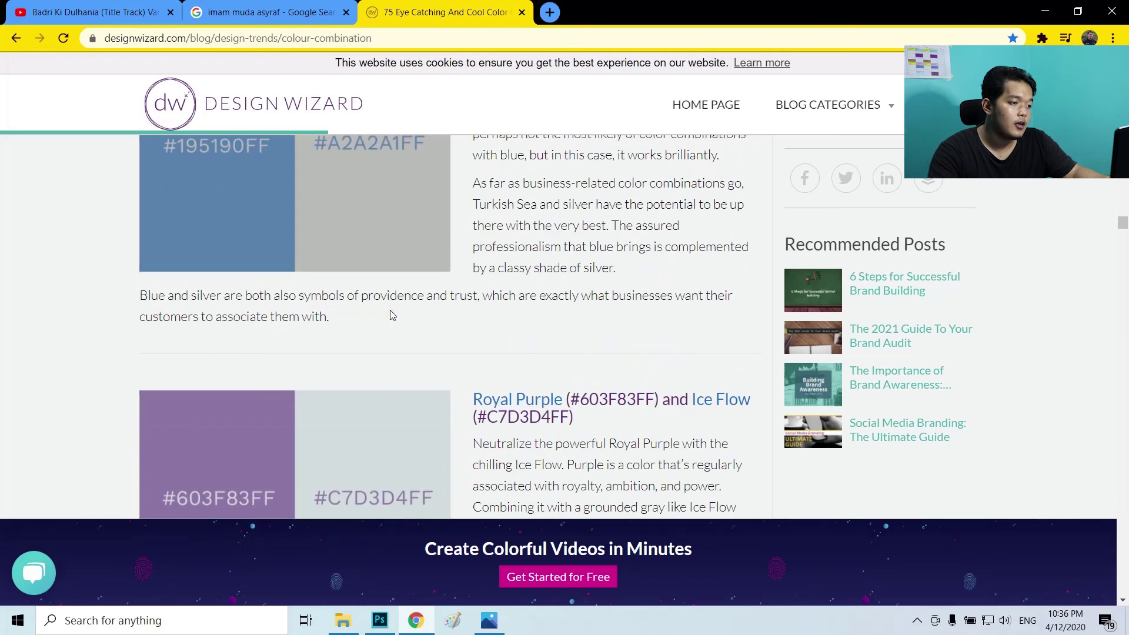
{"action": "scroll", "coordinate": [392, 316], "scroll_direction": "down", "scroll_amount": 20}
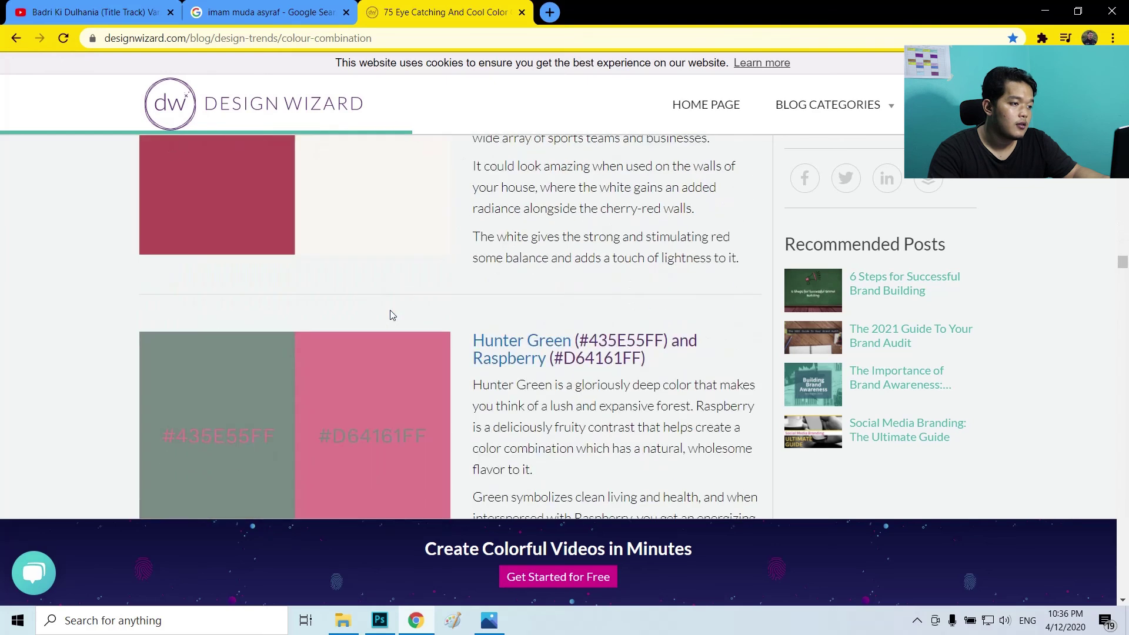
{"action": "scroll", "coordinate": [392, 315], "scroll_direction": "down", "scroll_amount": 10}
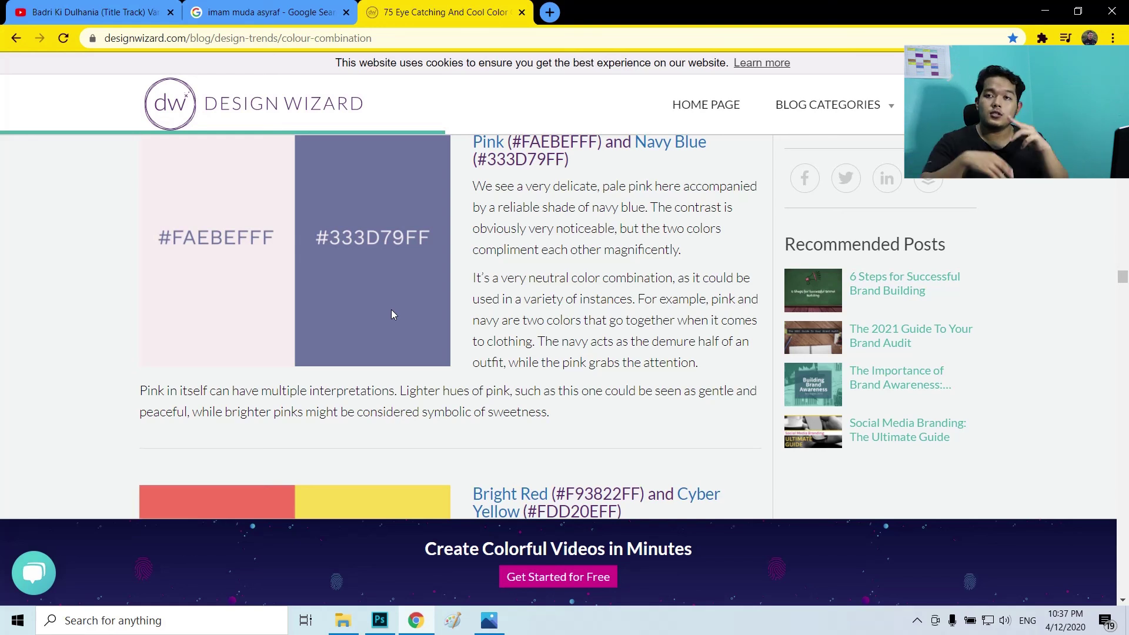
{"action": "scroll", "coordinate": [270, 358], "scroll_direction": "down", "scroll_amount": 10}
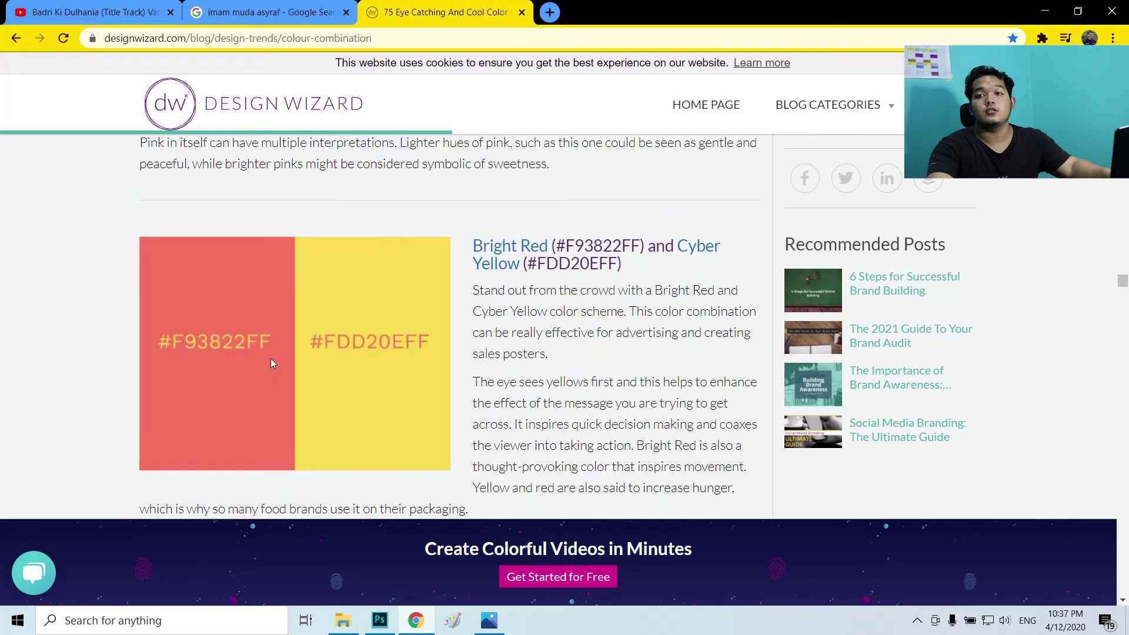
{"action": "scroll", "coordinate": [296, 419], "scroll_direction": "down", "scroll_amount": 10}
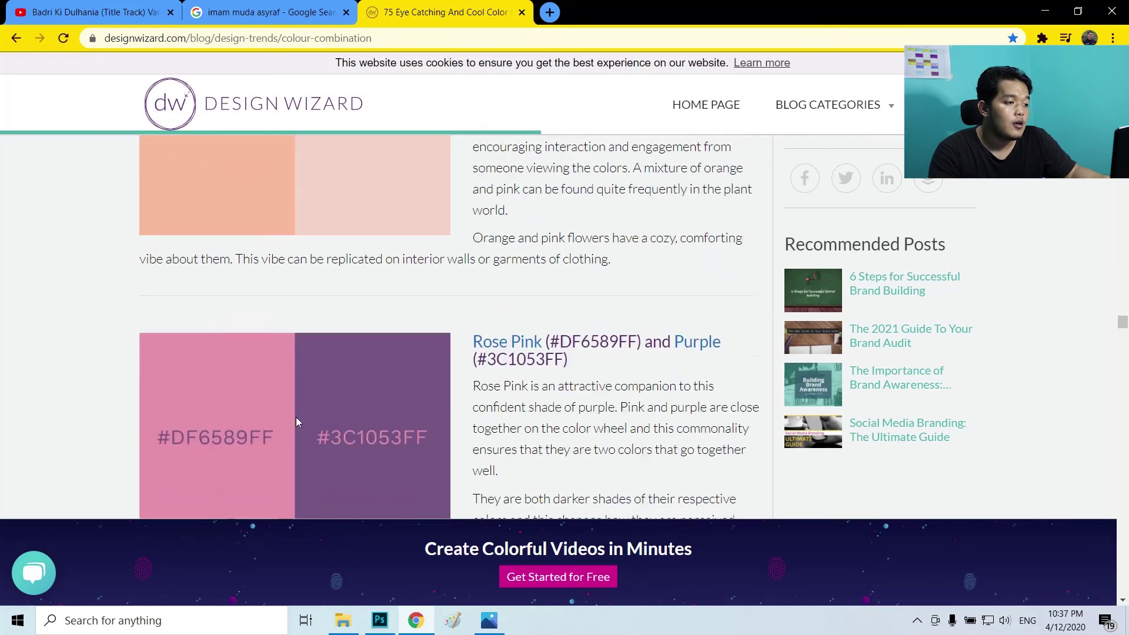
{"action": "scroll", "coordinate": [297, 415], "scroll_direction": "down", "scroll_amount": 10}
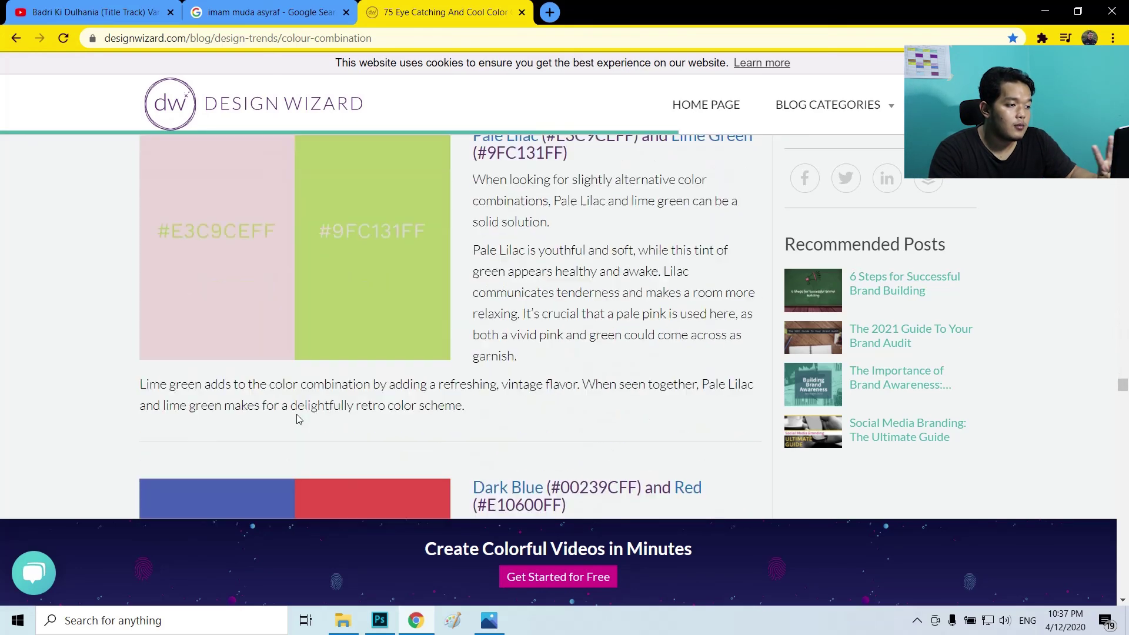
Examine the three-color combinations in the article's "Color matching with three colors" section.
{"action": "scroll", "coordinate": [295, 414], "scroll_direction": "down", "scroll_amount": 7}
{"action": "scroll", "coordinate": [295, 413], "scroll_direction": "up", "scroll_amount": 13}
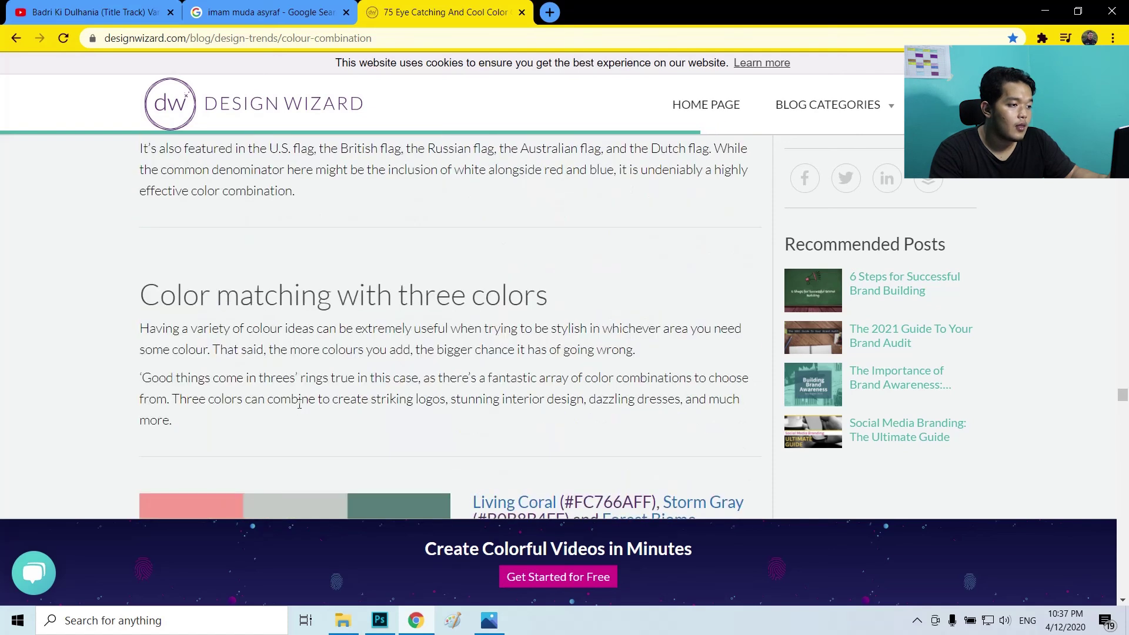
{"action": "scroll", "coordinate": [298, 404], "scroll_direction": "down", "scroll_amount": 7}
{"action": "scroll", "coordinate": [298, 404], "scroll_direction": "up", "scroll_amount": 2}
{"action": "scroll", "coordinate": [298, 404], "scroll_direction": "down", "scroll_amount": 17}
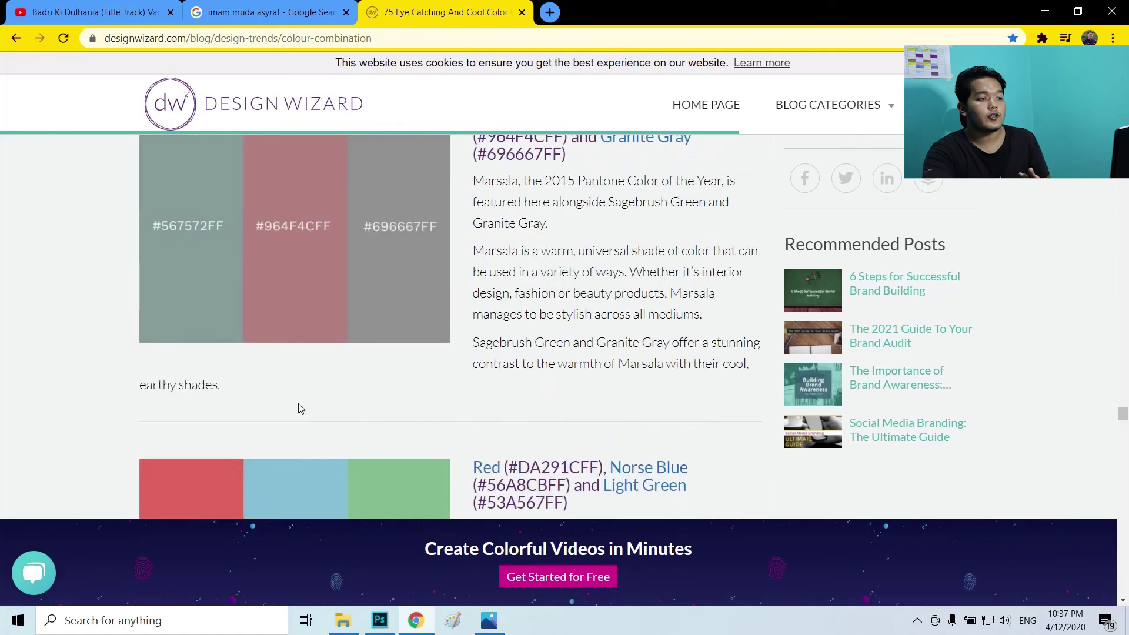
{"action": "scroll", "coordinate": [298, 405], "scroll_direction": "down", "scroll_amount": 5}
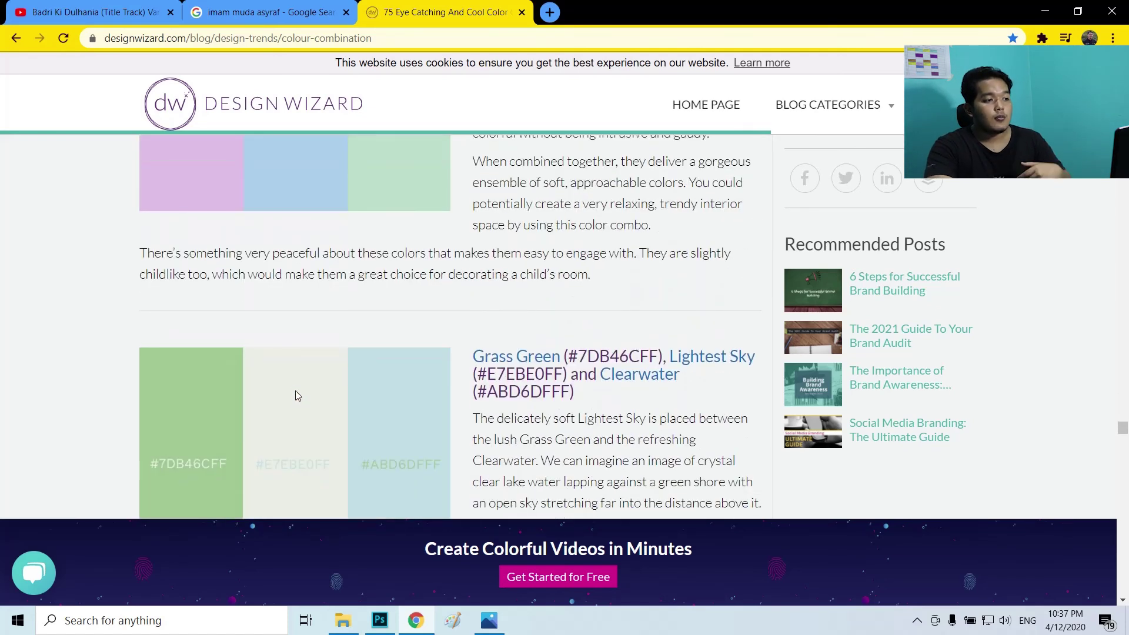
{"action": "scroll", "coordinate": [297, 395], "scroll_direction": "down", "scroll_amount": 5}
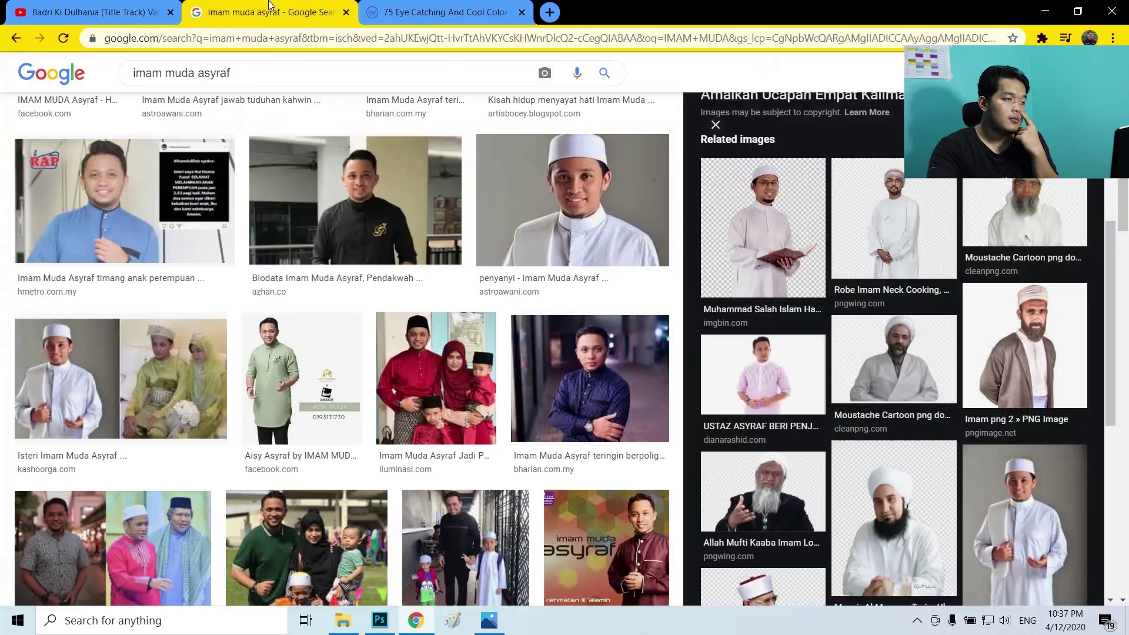
Switch to the Google image results and search for "POSTER" instead.
{"action": "left_click", "coordinate": [277, 12]}
{"action": "left_click", "coordinate": [386, 37]}
{"action": "left_click_drag", "start_coordinate": [251, 74], "coordinate": [85, 75]}
{"action": "type", "text": "POSTER"}
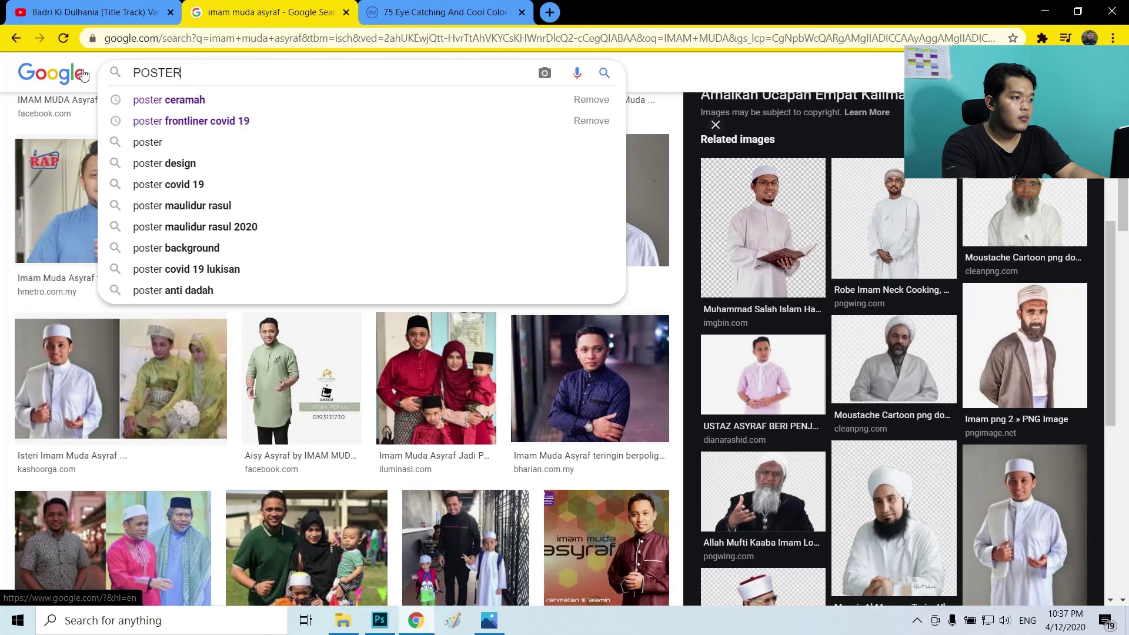
{"action": "key", "text": "Return"}
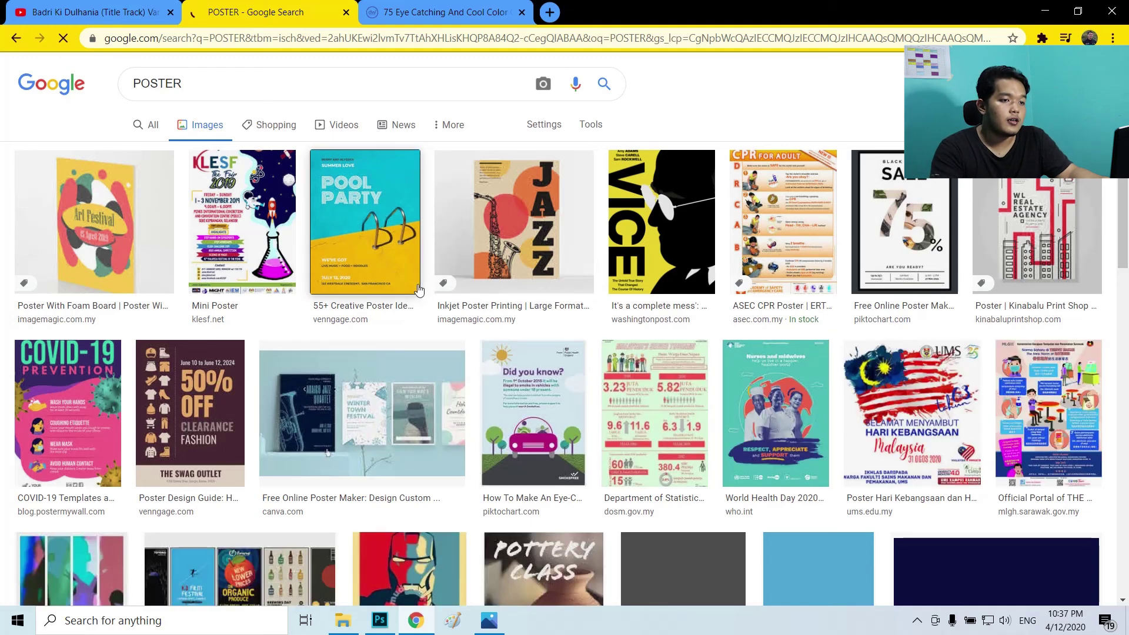
Preview the Venngage Pool Party poster and examine the color use in the poster results and its related images.
{"action": "scroll", "coordinate": [393, 297], "scroll_direction": "down", "scroll_amount": 3}
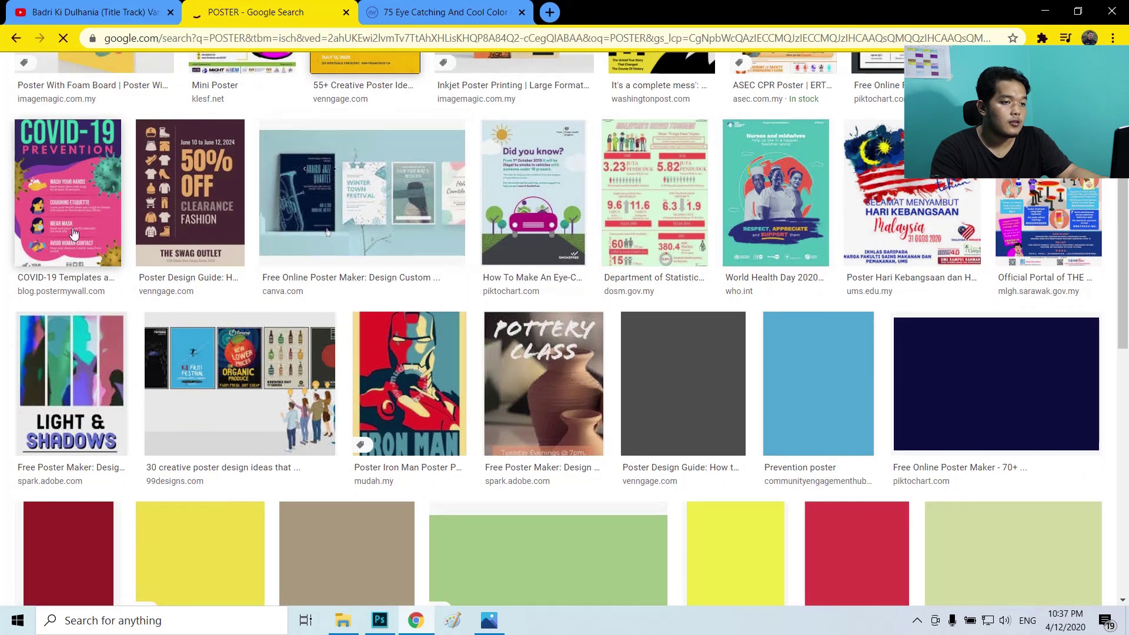
{"action": "scroll", "coordinate": [352, 309], "scroll_direction": "down", "scroll_amount": 3}
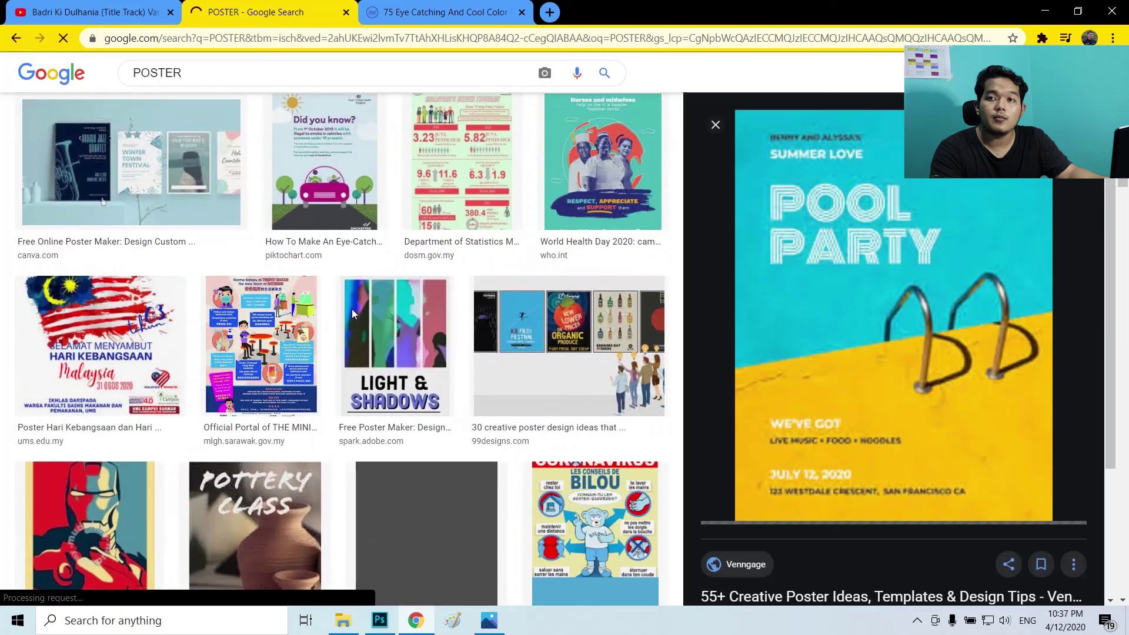
{"action": "scroll", "coordinate": [352, 309], "scroll_direction": "down", "scroll_amount": 9}
{"action": "scroll", "coordinate": [797, 409], "scroll_direction": "down", "scroll_amount": 5}
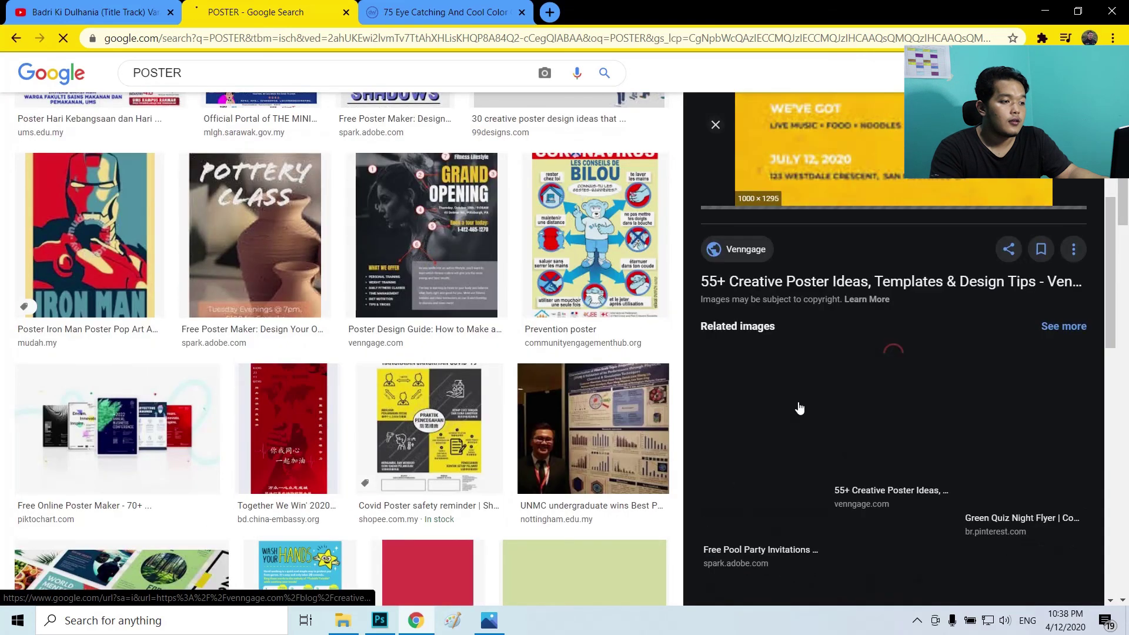
{"action": "scroll", "coordinate": [347, 399], "scroll_direction": "down", "scroll_amount": 5}
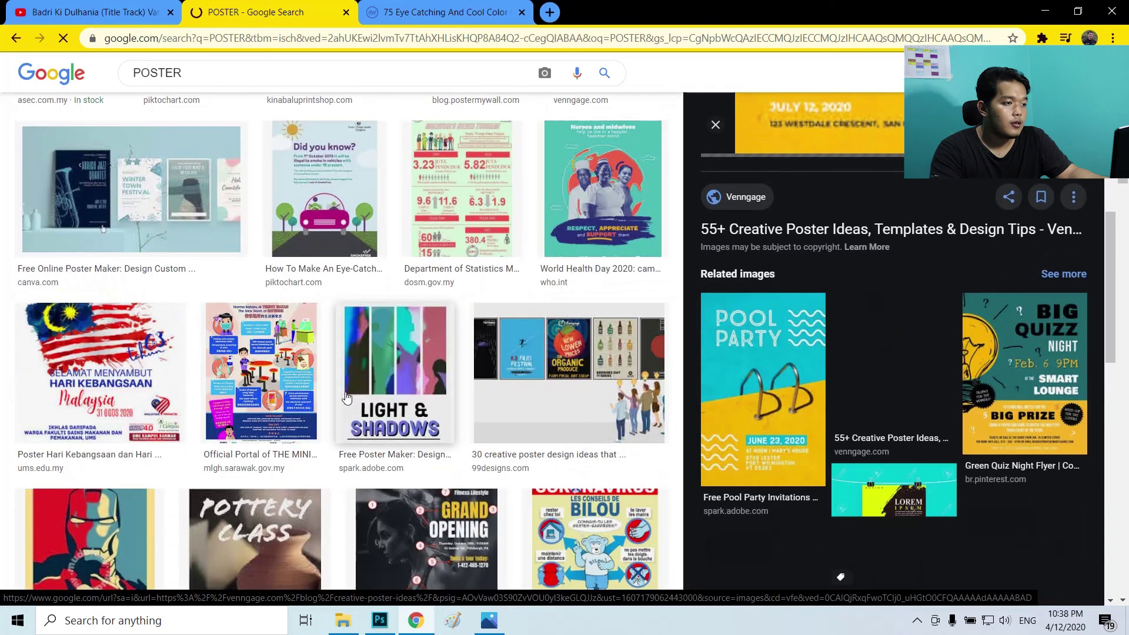
{"action": "scroll", "coordinate": [347, 398], "scroll_direction": "down", "scroll_amount": 5}
{"action": "scroll", "coordinate": [1005, 393], "scroll_direction": "down", "scroll_amount": 2}
{"action": "scroll", "coordinate": [1004, 393], "scroll_direction": "down", "scroll_amount": 1}
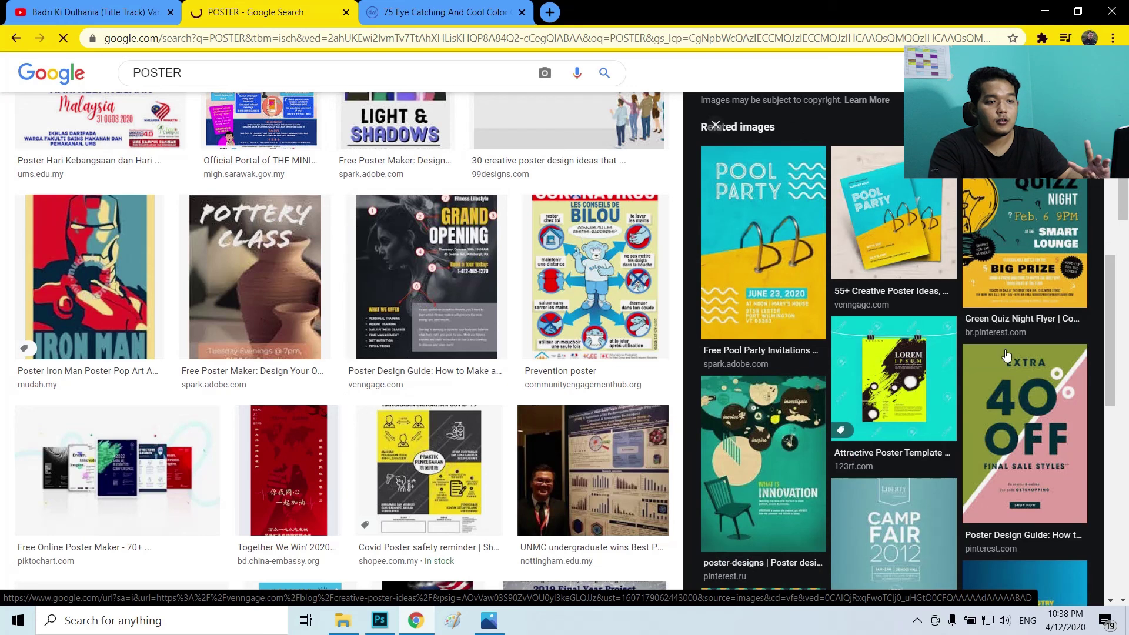
{"action": "scroll", "coordinate": [1007, 355], "scroll_direction": "down", "scroll_amount": 3}
{"action": "scroll", "coordinate": [909, 425], "scroll_direction": "down", "scroll_amount": 3}
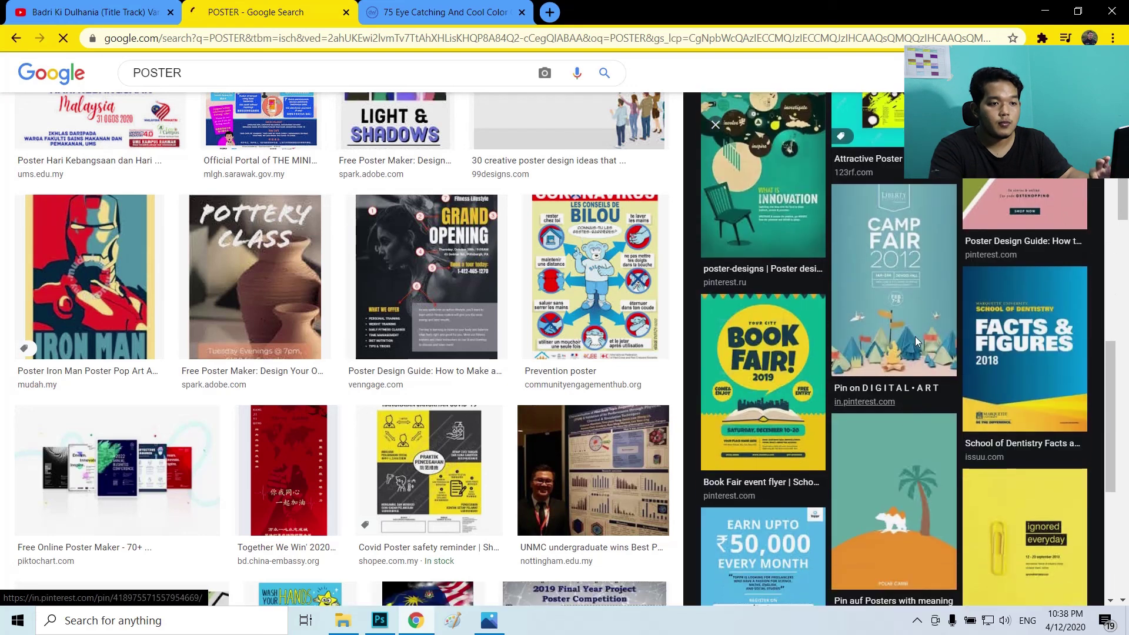